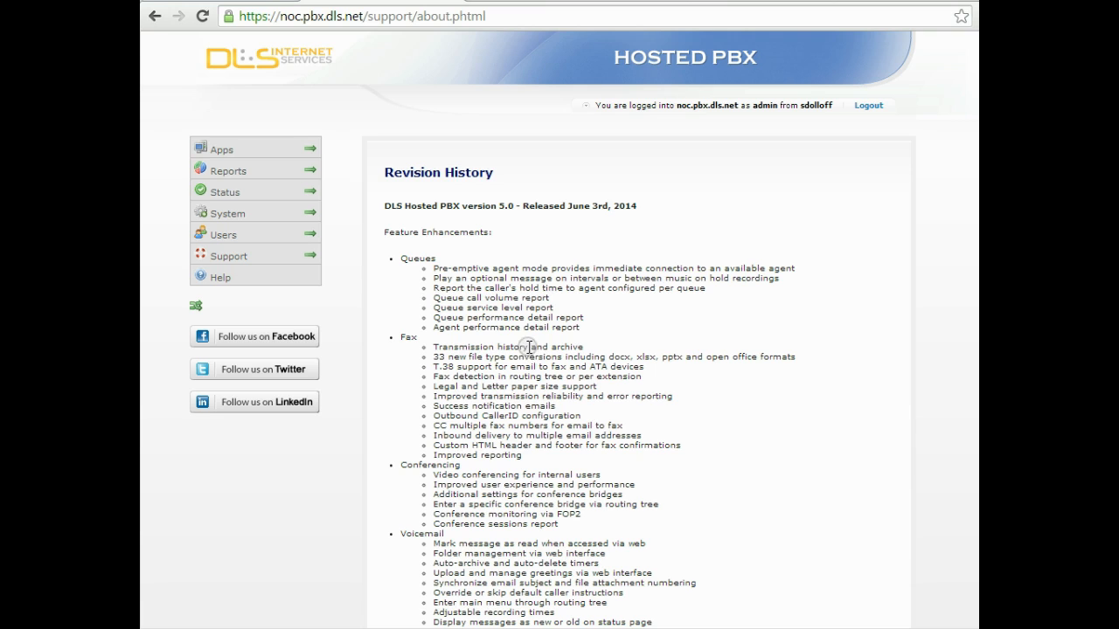
Open the AA_Support queue's configuration and set its agent mode to Preemptive.
{"action": "mouse_move", "coordinate": [298, 238]}
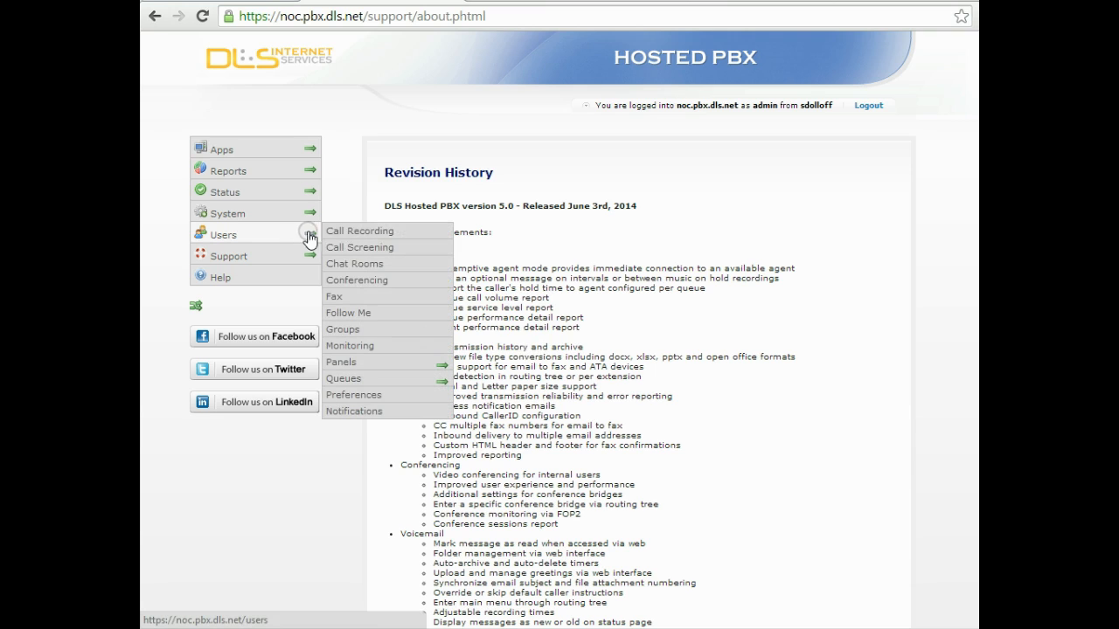
{"action": "mouse_move", "coordinate": [375, 380]}
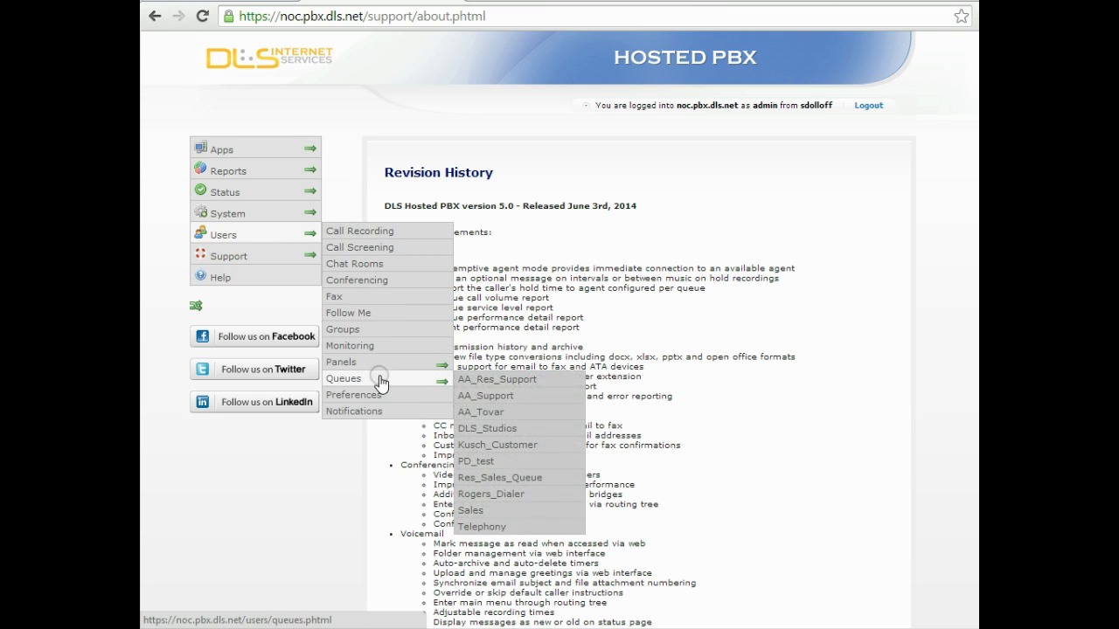
{"action": "left_click", "coordinate": [467, 394]}
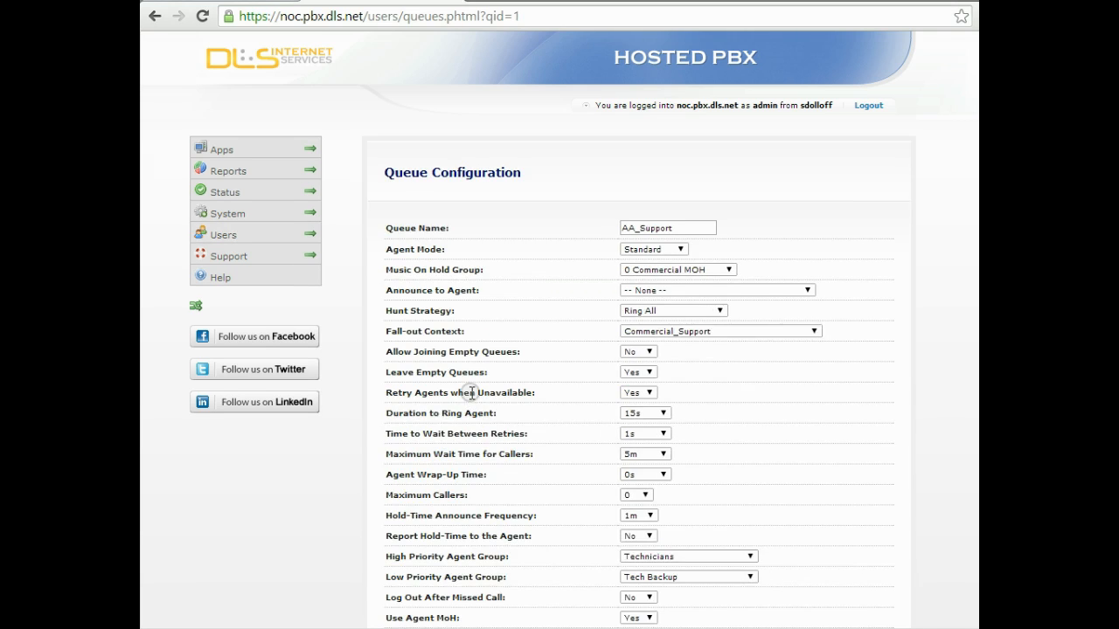
{"action": "scroll", "coordinate": [472, 394], "scroll_direction": "down", "scroll_amount": 3}
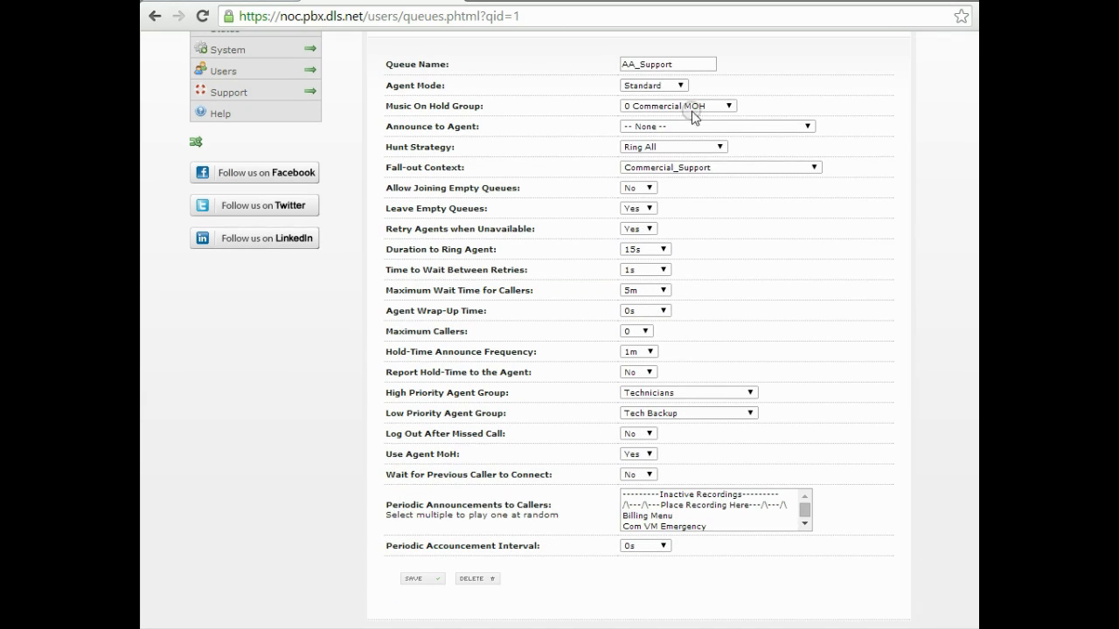
{"action": "left_click", "coordinate": [680, 87]}
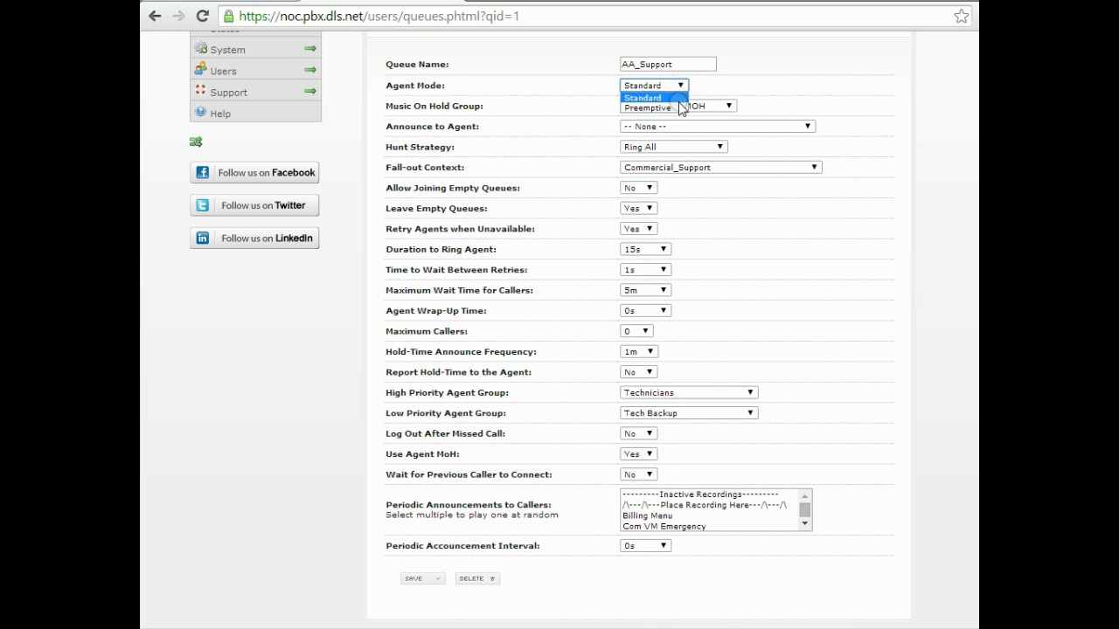
{"action": "left_click", "coordinate": [677, 107]}
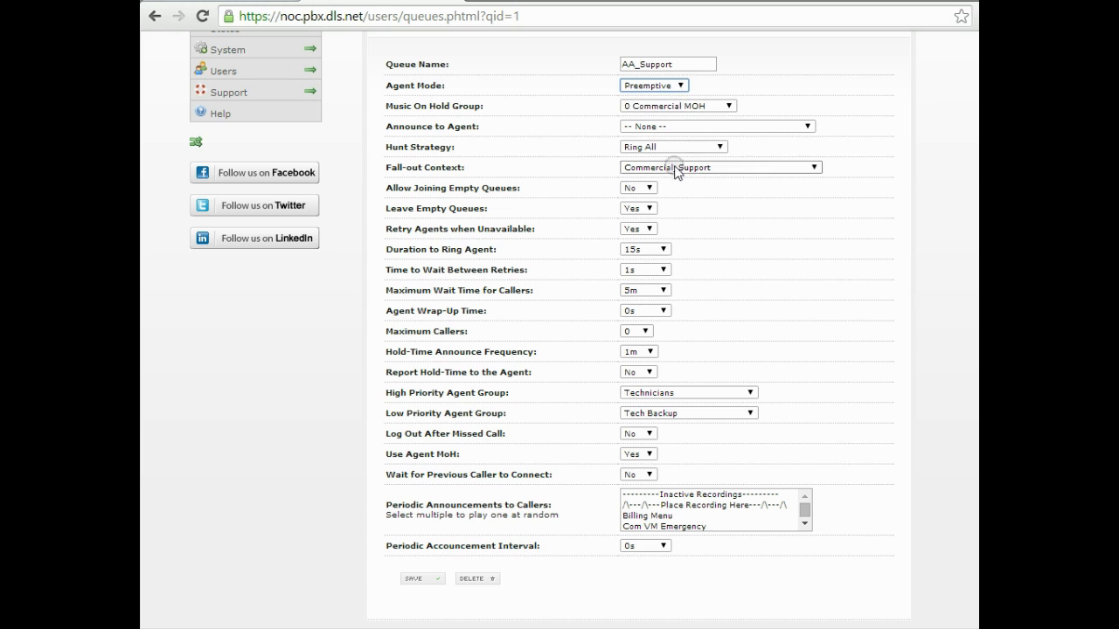
Enable reporting hold time to the agent and waiting for the previous caller to connect for the AA_Support queue.
{"action": "left_click", "coordinate": [647, 371]}
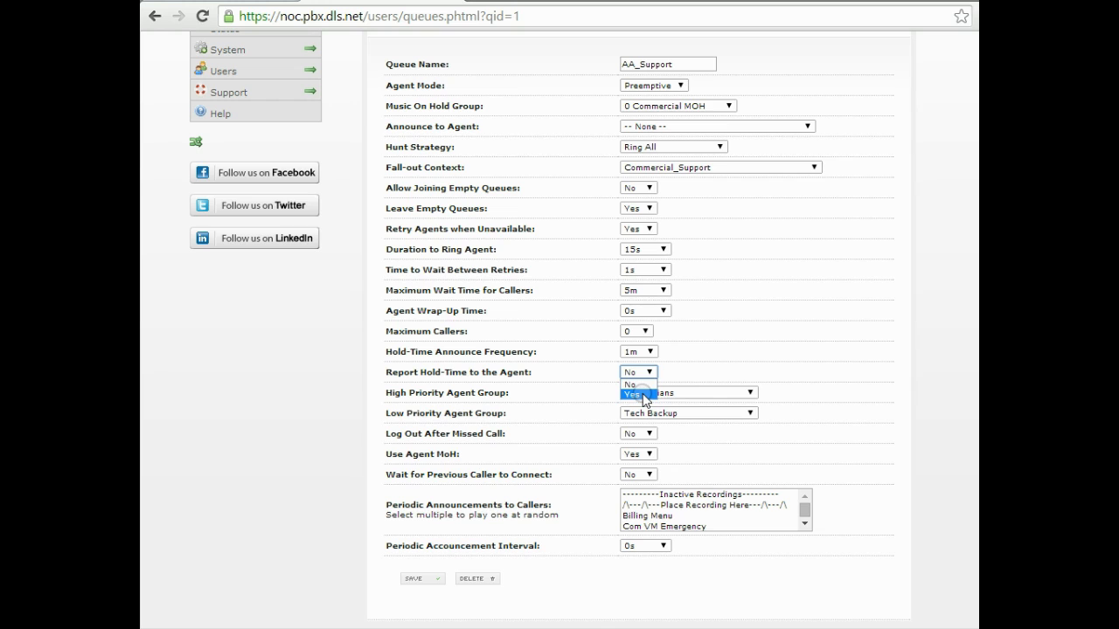
{"action": "left_click", "coordinate": [634, 394]}
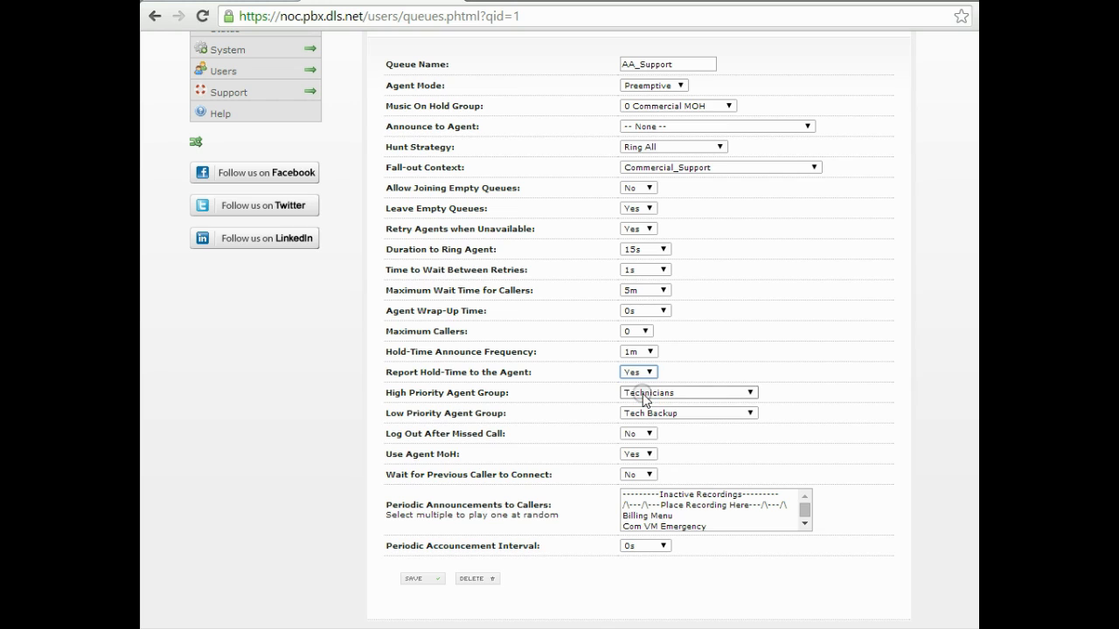
{"action": "left_click", "coordinate": [637, 475]}
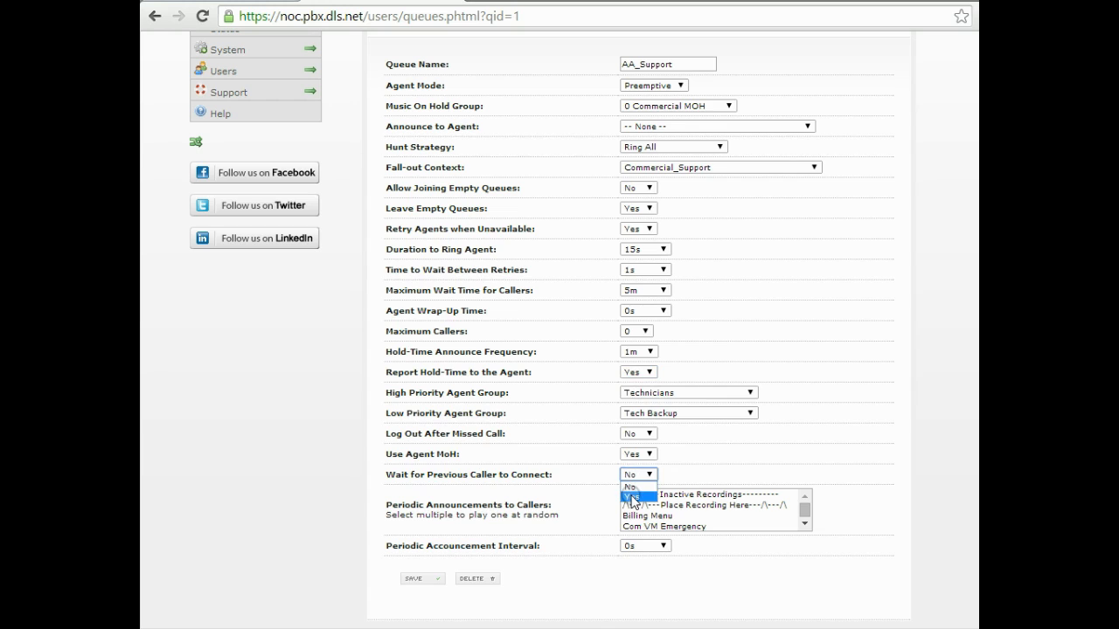
{"action": "left_click", "coordinate": [633, 498]}
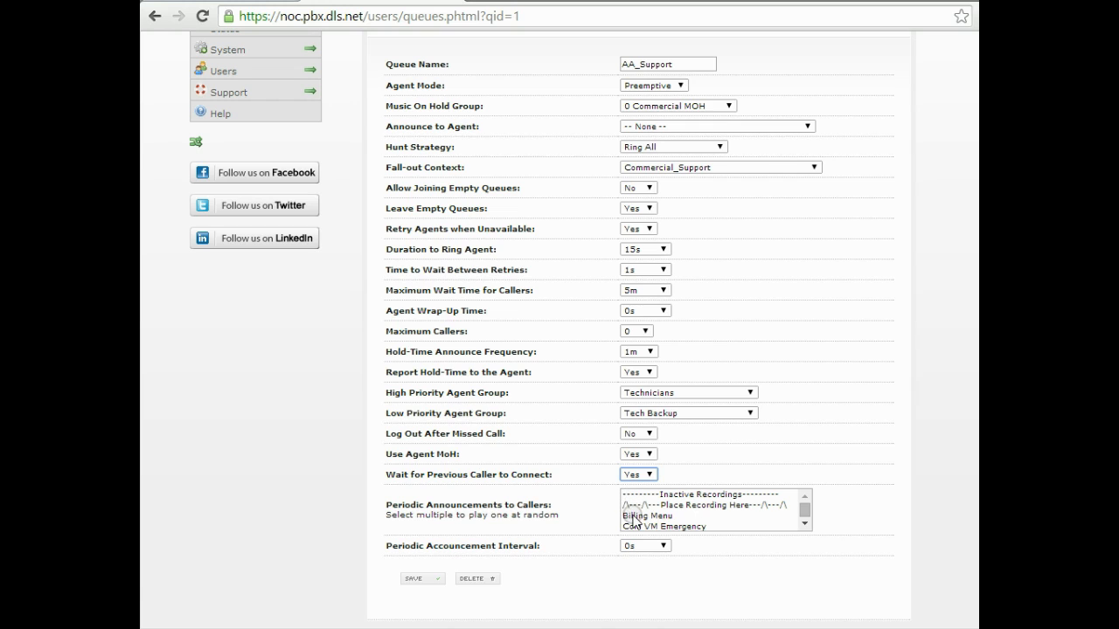
Select Billing Menu as the periodic announcement to callers and set its interval to 2m.
{"action": "left_click", "coordinate": [634, 516]}
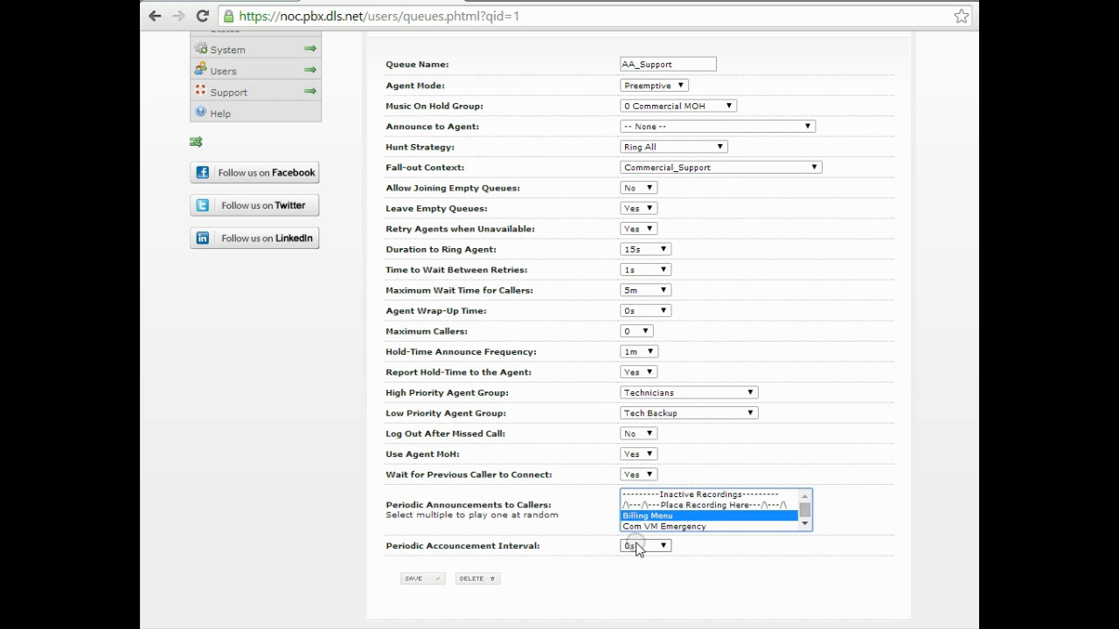
{"action": "left_click", "coordinate": [636, 547]}
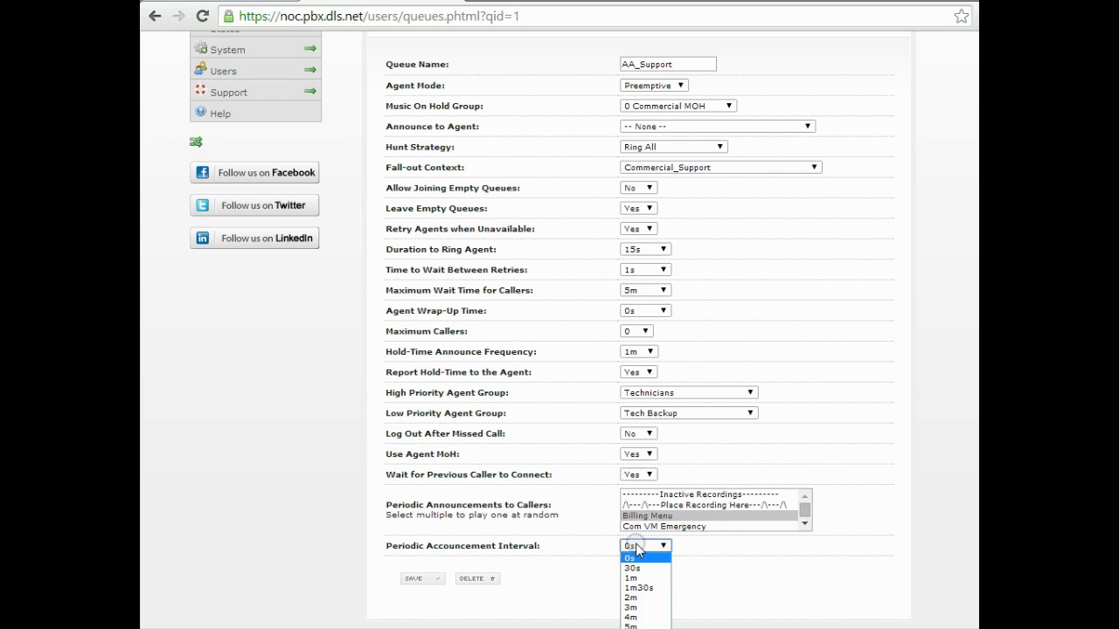
{"action": "left_click", "coordinate": [642, 598]}
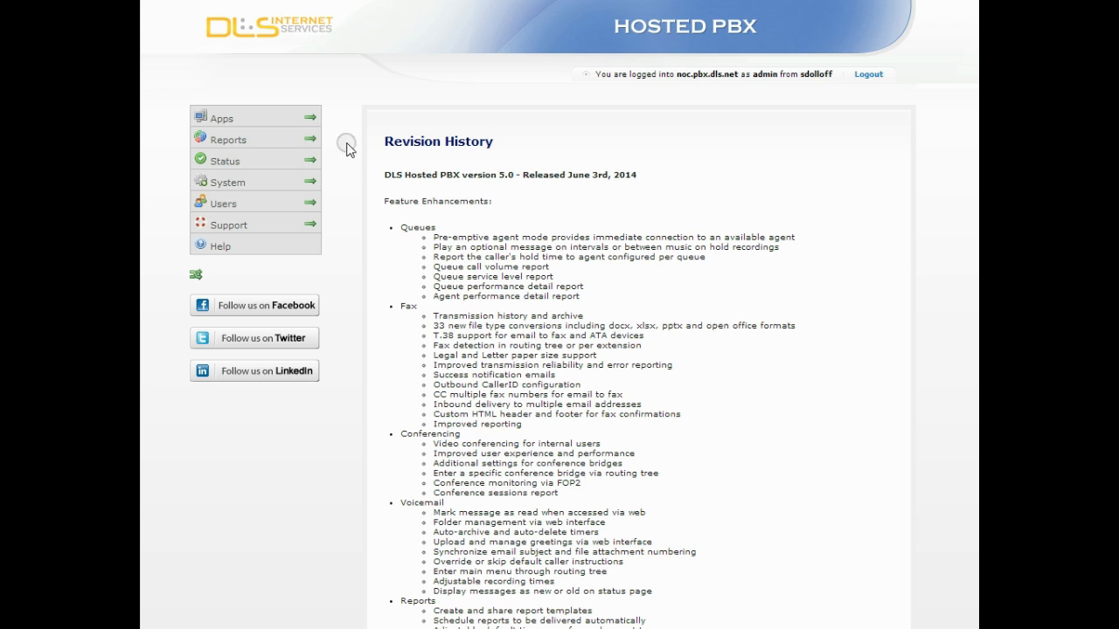
Generate a Queue Performance Detail Report for AA_Support, review its agent table and charts, and close it.
{"action": "mouse_move", "coordinate": [313, 142]}
{"action": "left_click", "coordinate": [374, 253]}
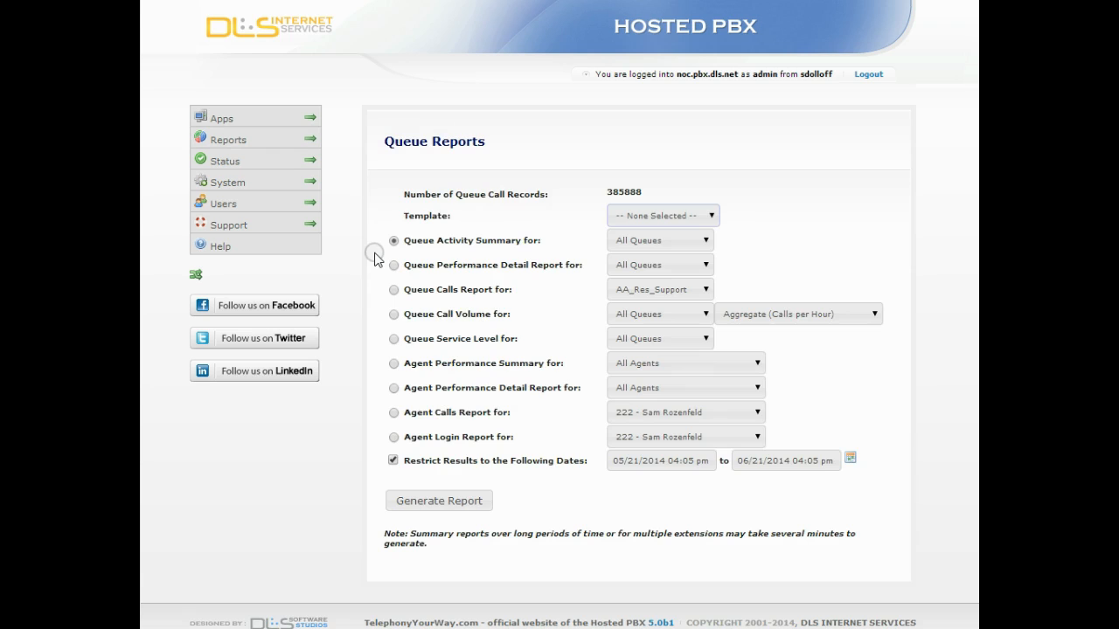
{"action": "left_click", "coordinate": [394, 265]}
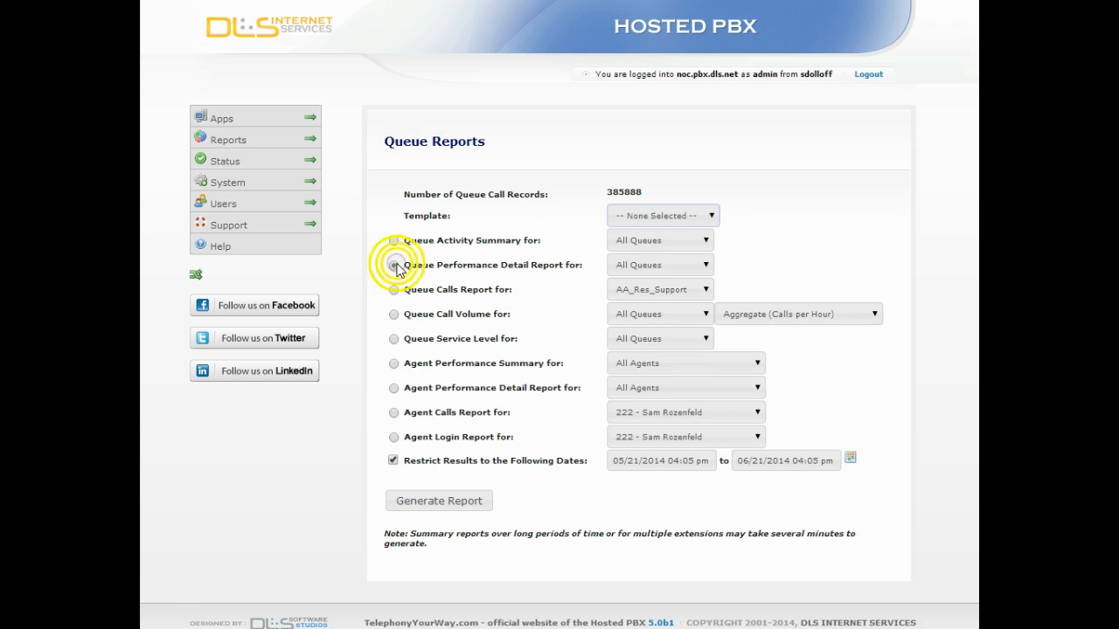
{"action": "left_click", "coordinate": [639, 265]}
{"action": "left_click", "coordinate": [637, 297]}
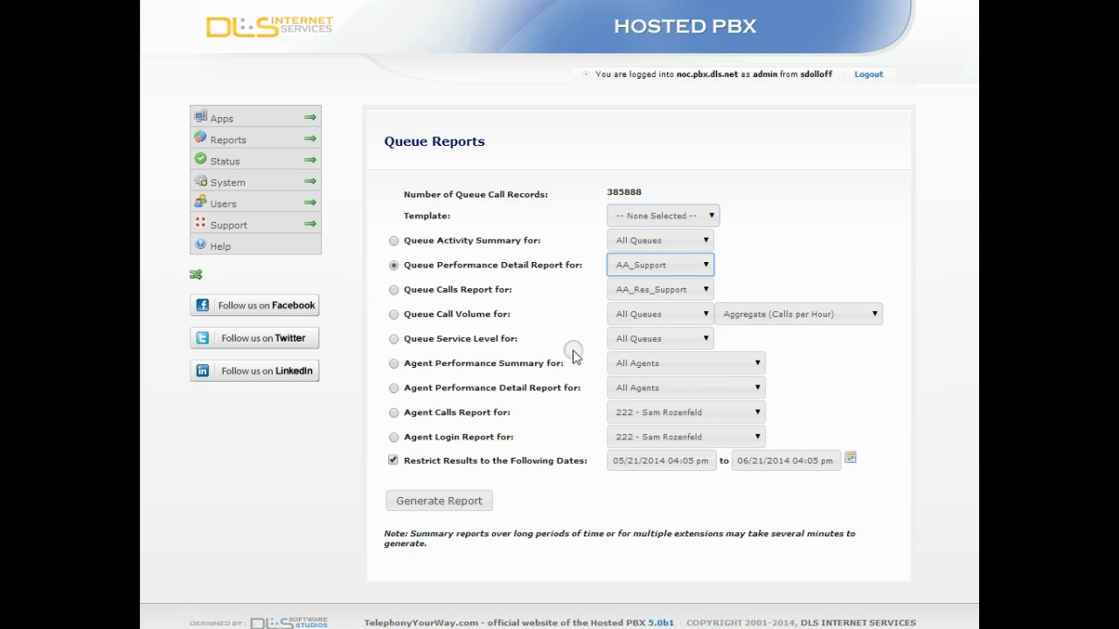
{"action": "left_click", "coordinate": [447, 500]}
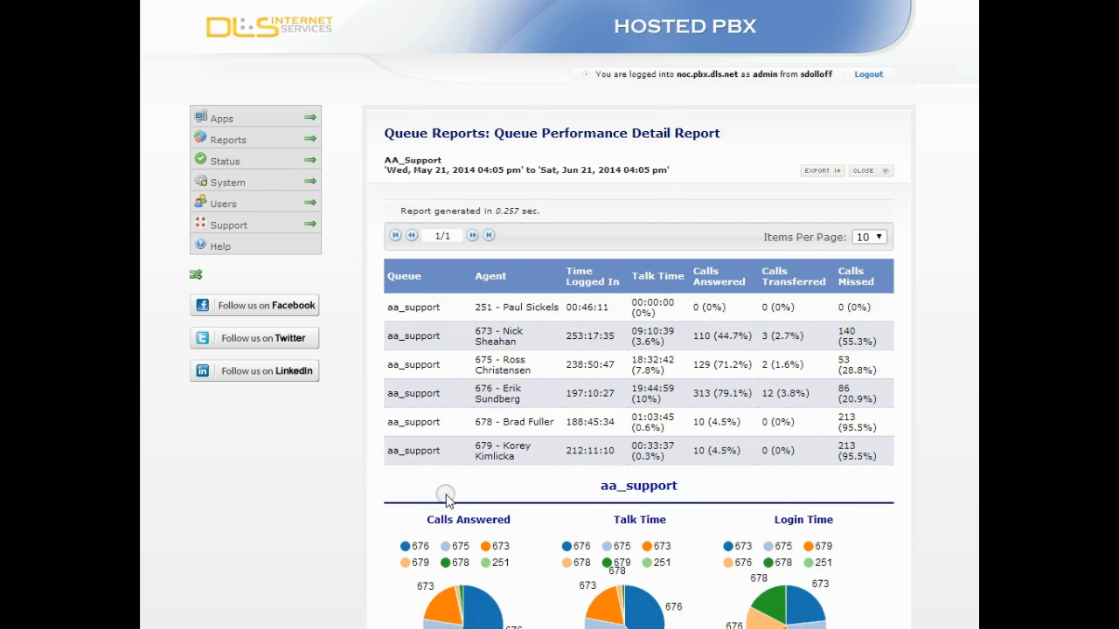
{"action": "scroll", "coordinate": [475, 442], "scroll_direction": "down", "scroll_amount": 1}
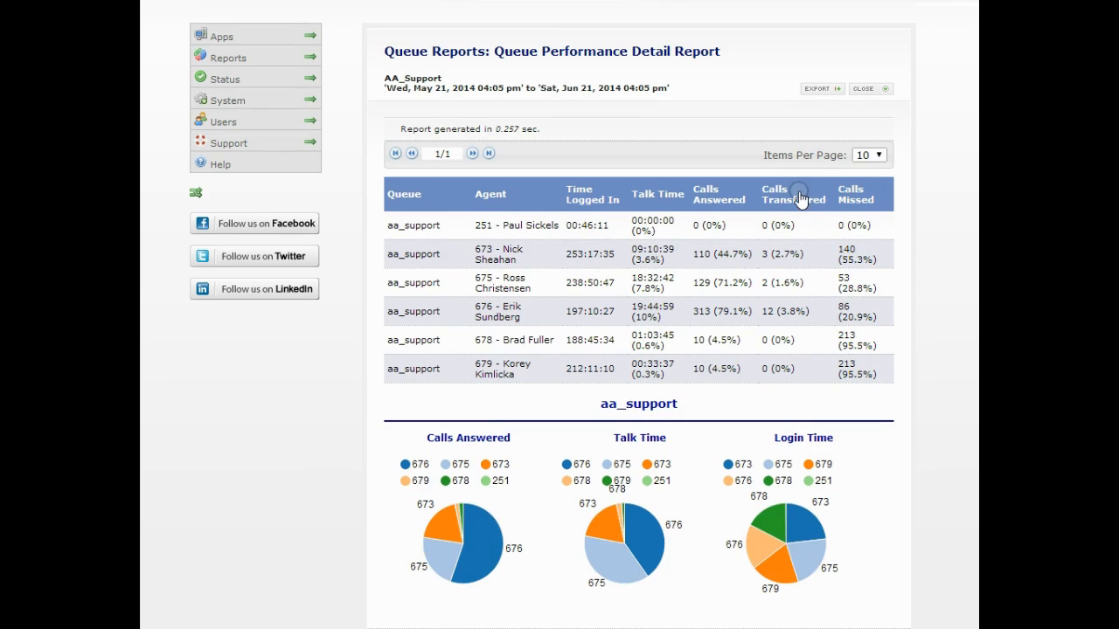
{"action": "left_click", "coordinate": [880, 91]}
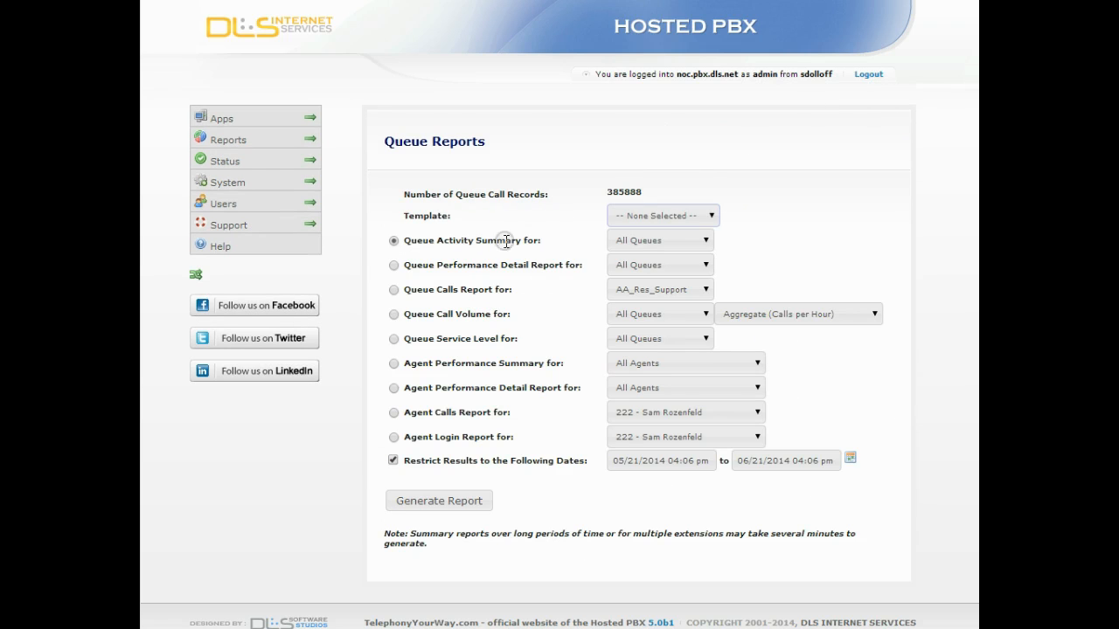
Generate a Queue Call Volume report for the AA_Support queue.
{"action": "left_click", "coordinate": [394, 314]}
{"action": "left_click", "coordinate": [617, 314]}
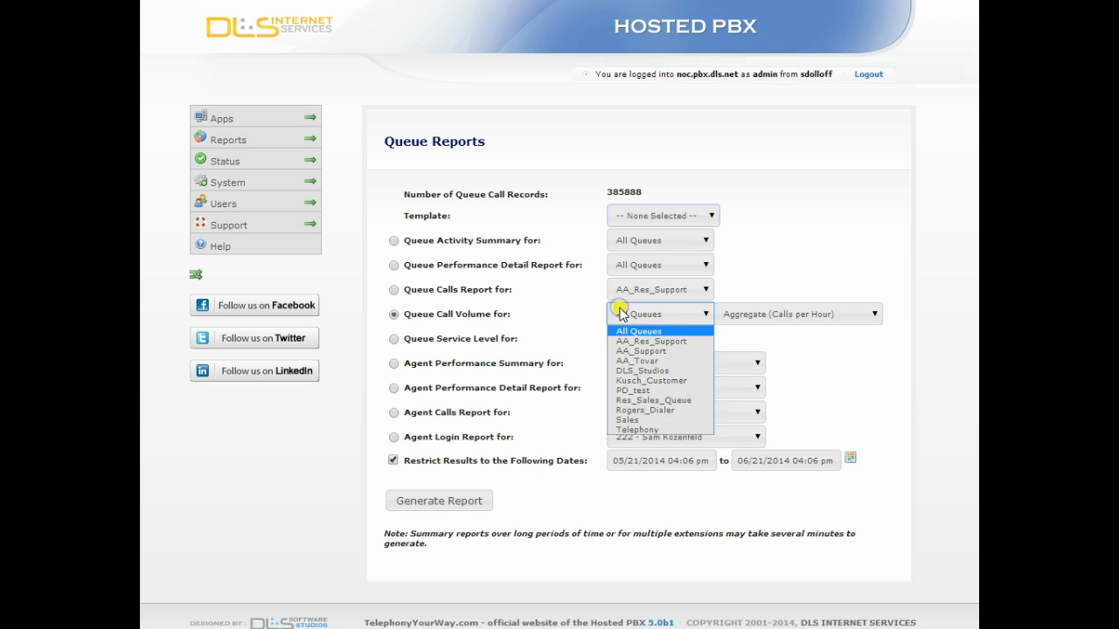
{"action": "left_click", "coordinate": [622, 350]}
{"action": "left_click", "coordinate": [463, 496]}
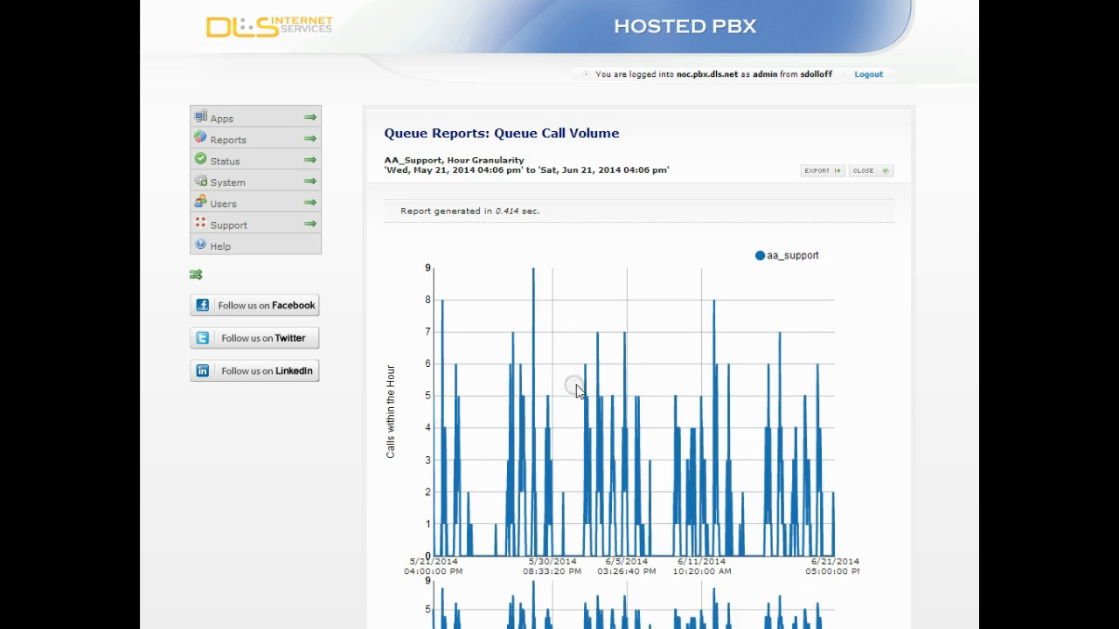
Narrow the hourly call volume chart to the early June stretch around 6/5/2014, then close the report.
{"action": "scroll", "coordinate": [684, 332], "scroll_direction": "down", "scroll_amount": 1}
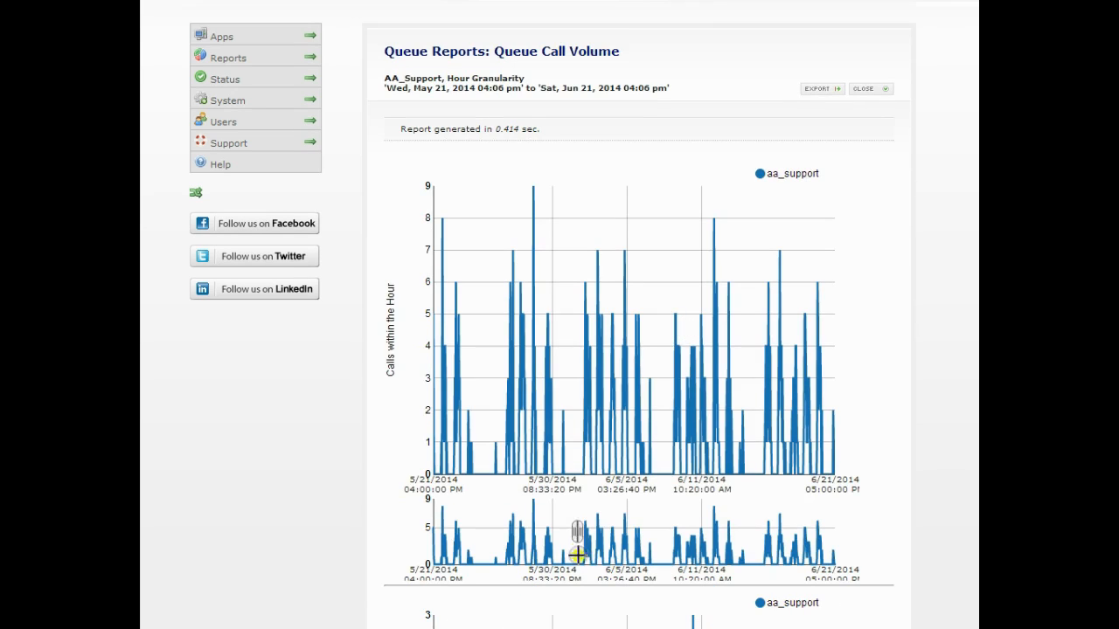
{"action": "left_click_drag", "start_coordinate": [575, 530], "coordinate": [659, 558]}
{"action": "scroll", "coordinate": [660, 558], "scroll_direction": "down", "scroll_amount": 4}
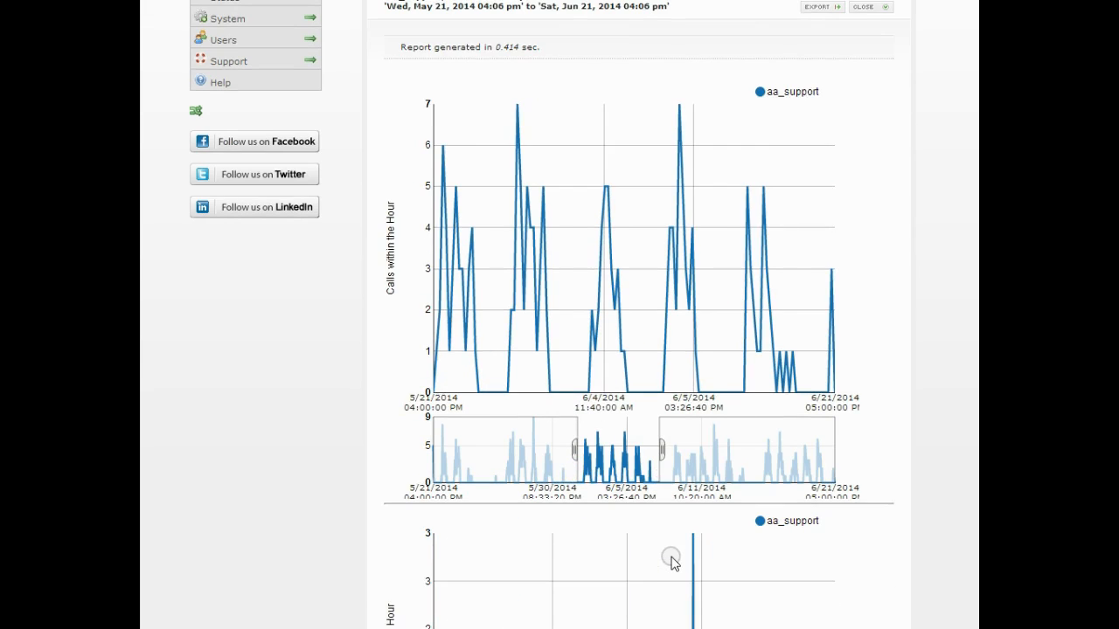
{"action": "scroll", "coordinate": [671, 554], "scroll_direction": "up", "scroll_amount": 4}
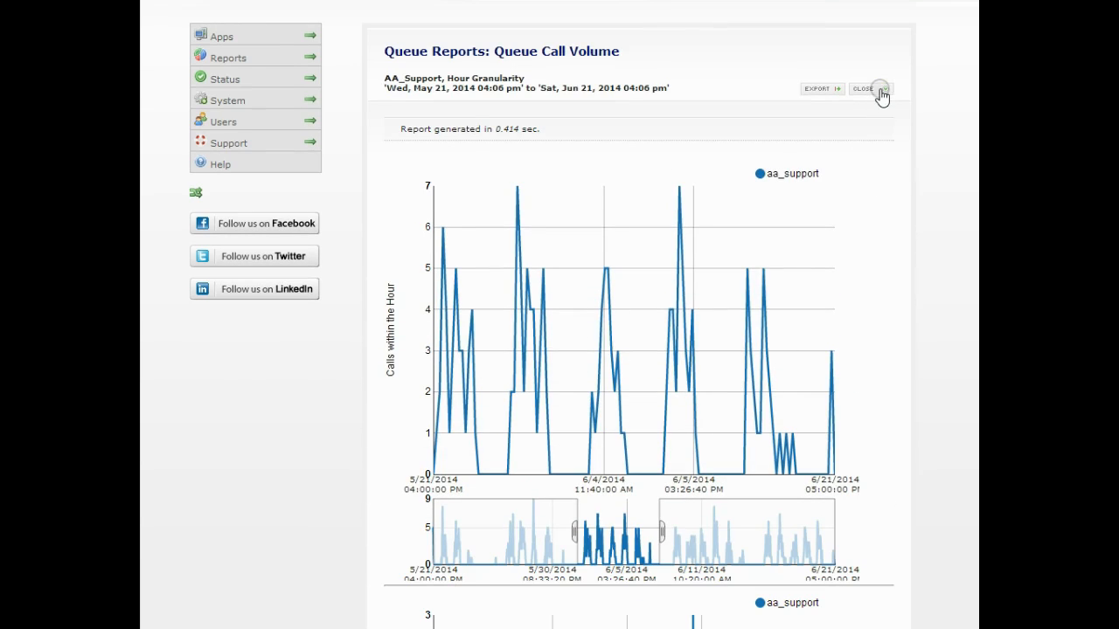
{"action": "left_click", "coordinate": [881, 90]}
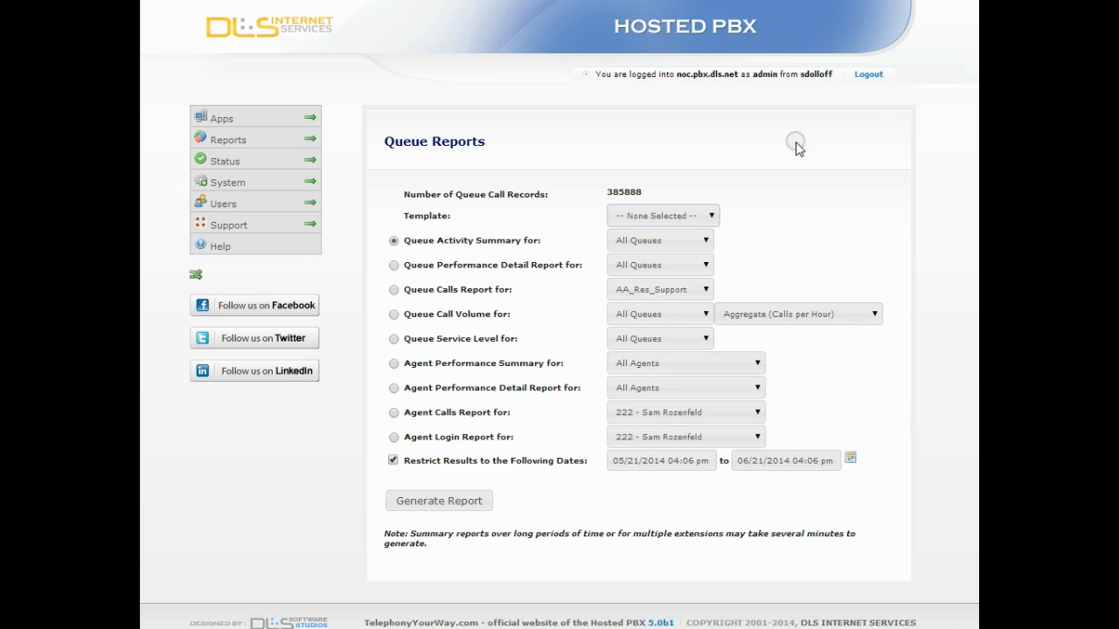
Generate a Queue Service Level report for the AA_Support queue.
{"action": "left_click", "coordinate": [393, 339]}
{"action": "left_click", "coordinate": [394, 339]}
{"action": "left_click", "coordinate": [627, 339]}
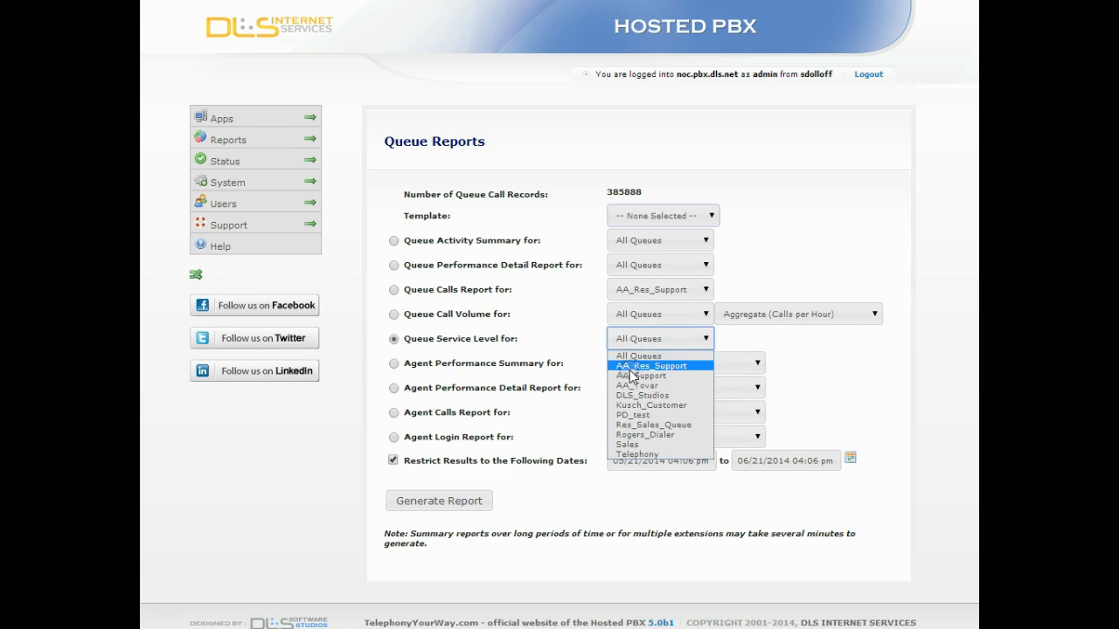
{"action": "left_click", "coordinate": [640, 376]}
{"action": "left_click", "coordinate": [472, 505]}
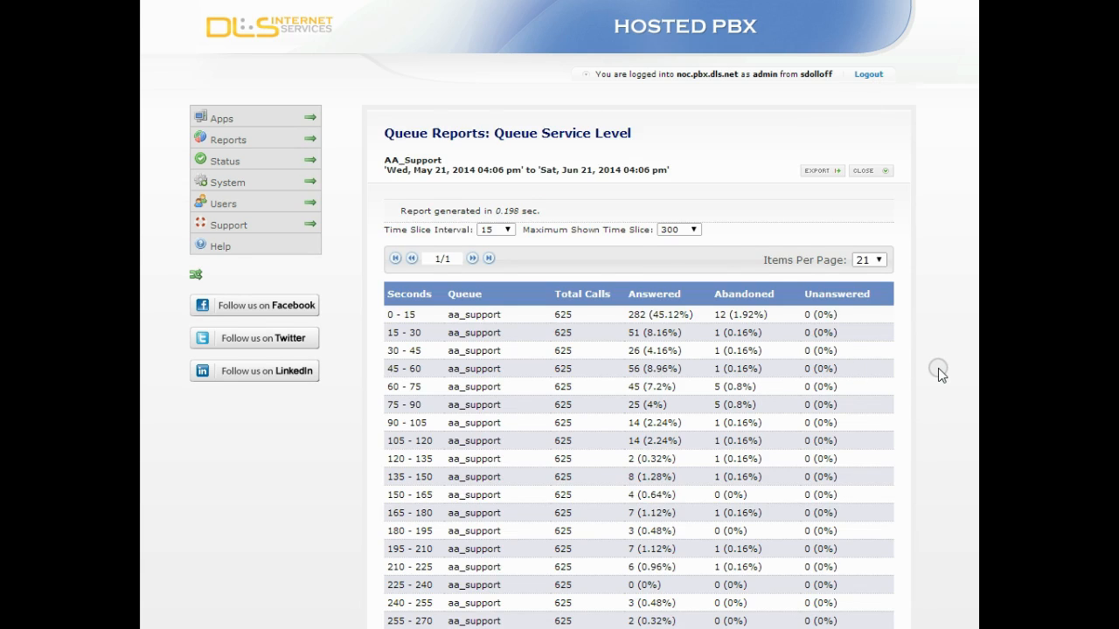
Review the service level table and the answered and abandoned call charts, then close the report.
{"action": "scroll", "coordinate": [938, 368], "scroll_direction": "down", "scroll_amount": 5}
{"action": "scroll", "coordinate": [939, 368], "scroll_direction": "down", "scroll_amount": 5}
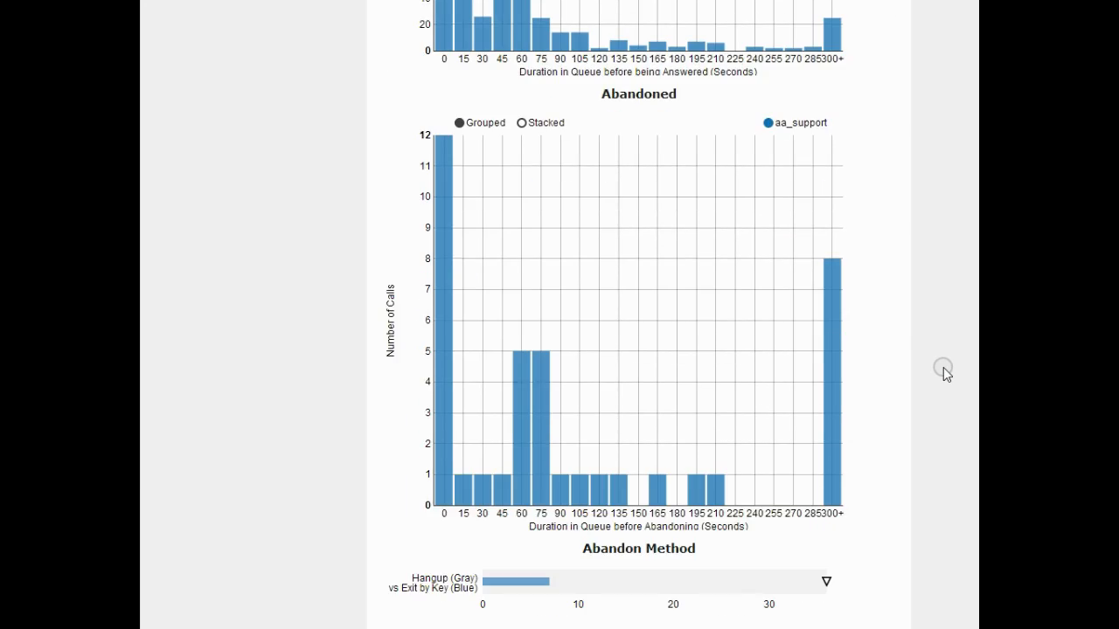
{"action": "scroll", "coordinate": [943, 368], "scroll_direction": "up", "scroll_amount": 8}
{"action": "scroll", "coordinate": [949, 377], "scroll_direction": "up", "scroll_amount": 4}
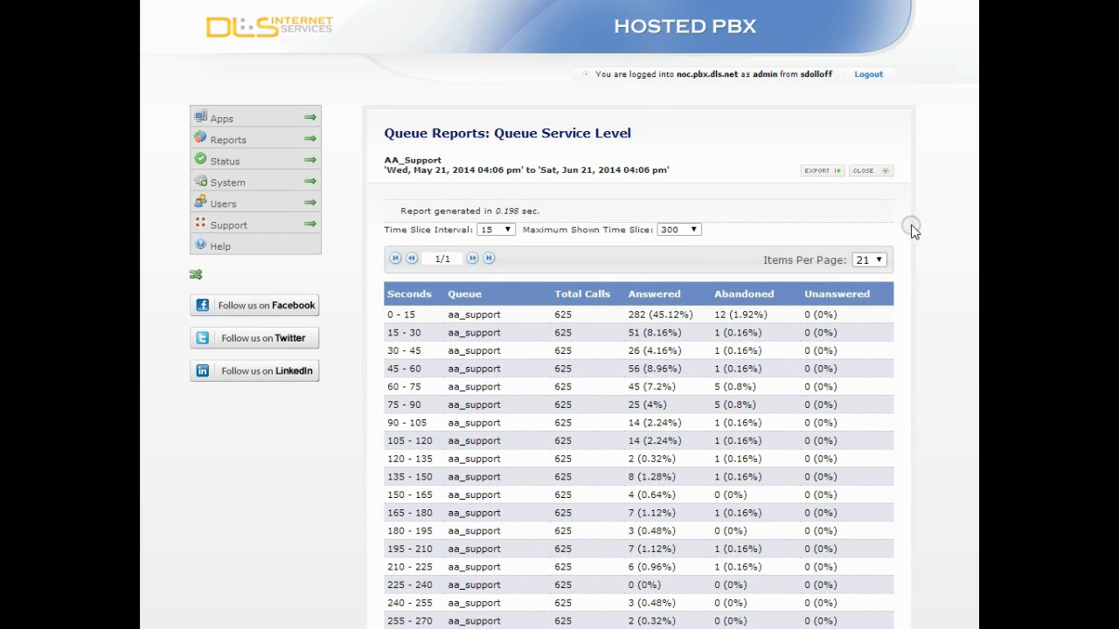
{"action": "left_click", "coordinate": [865, 171]}
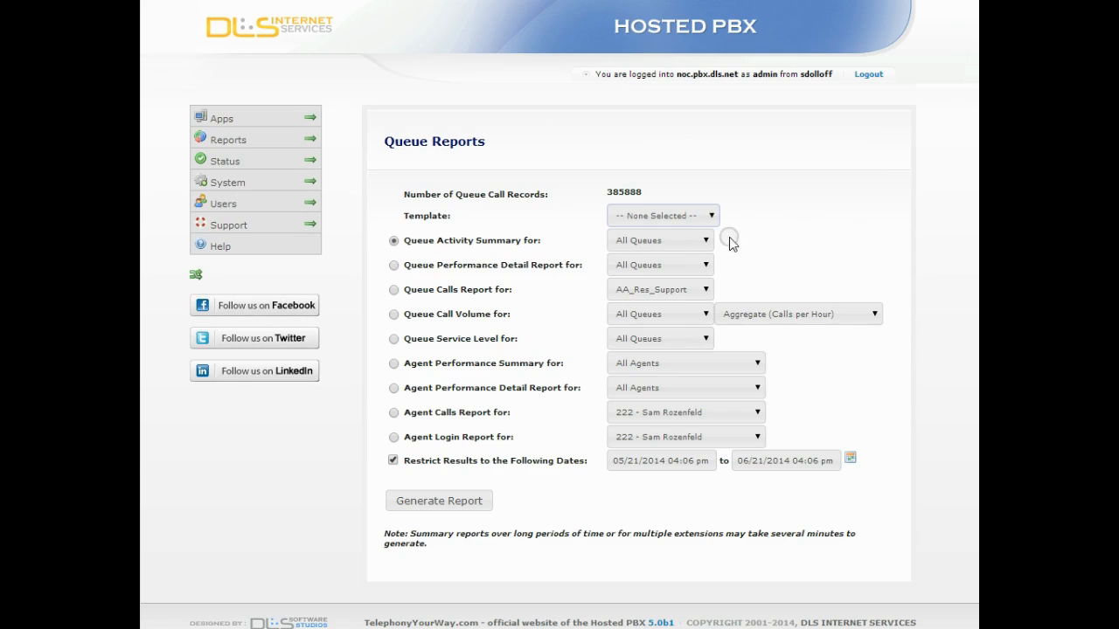
Generate an Agent Performance Detail Report for all agents, review the table and per-agent charts, and close it.
{"action": "left_click", "coordinate": [393, 389]}
{"action": "left_click", "coordinate": [471, 500]}
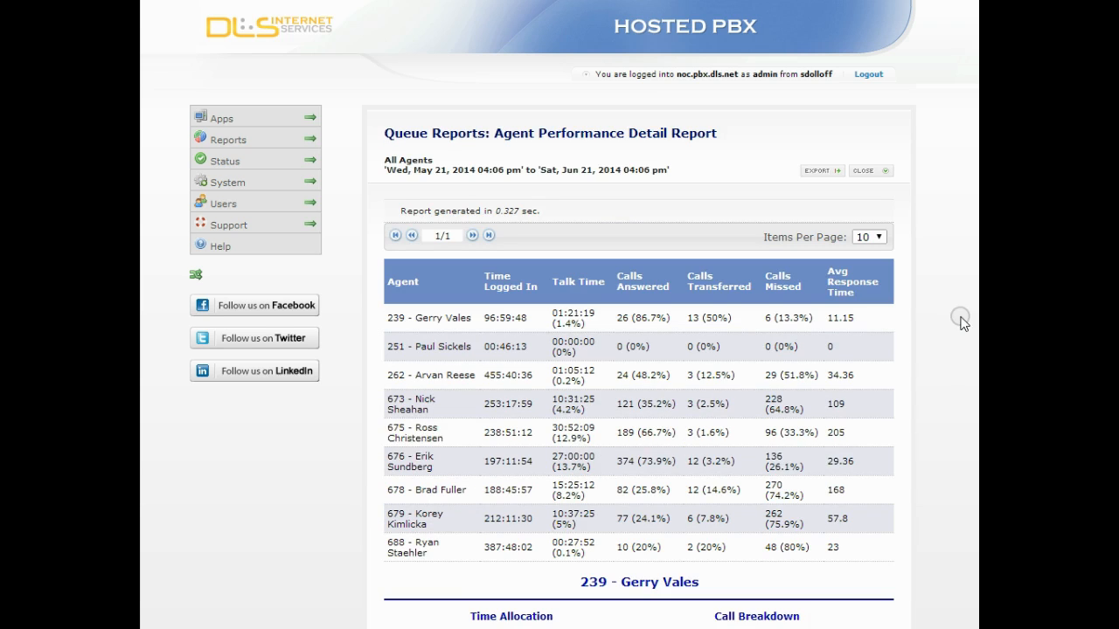
{"action": "scroll", "coordinate": [964, 316], "scroll_direction": "down", "scroll_amount": 7}
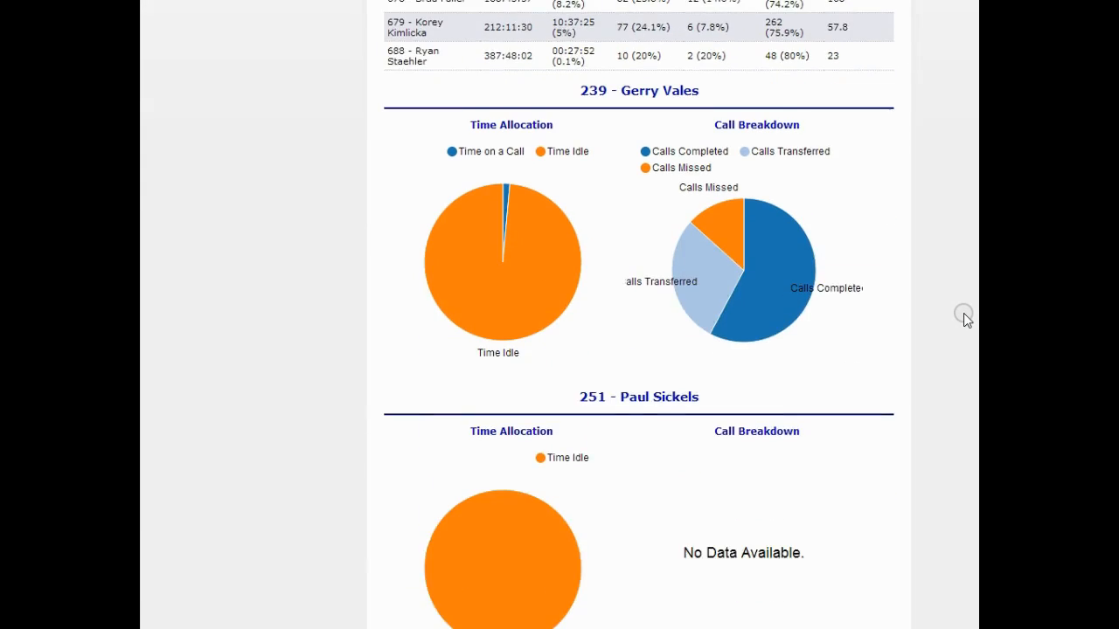
{"action": "scroll", "coordinate": [964, 316], "scroll_direction": "up", "scroll_amount": 5}
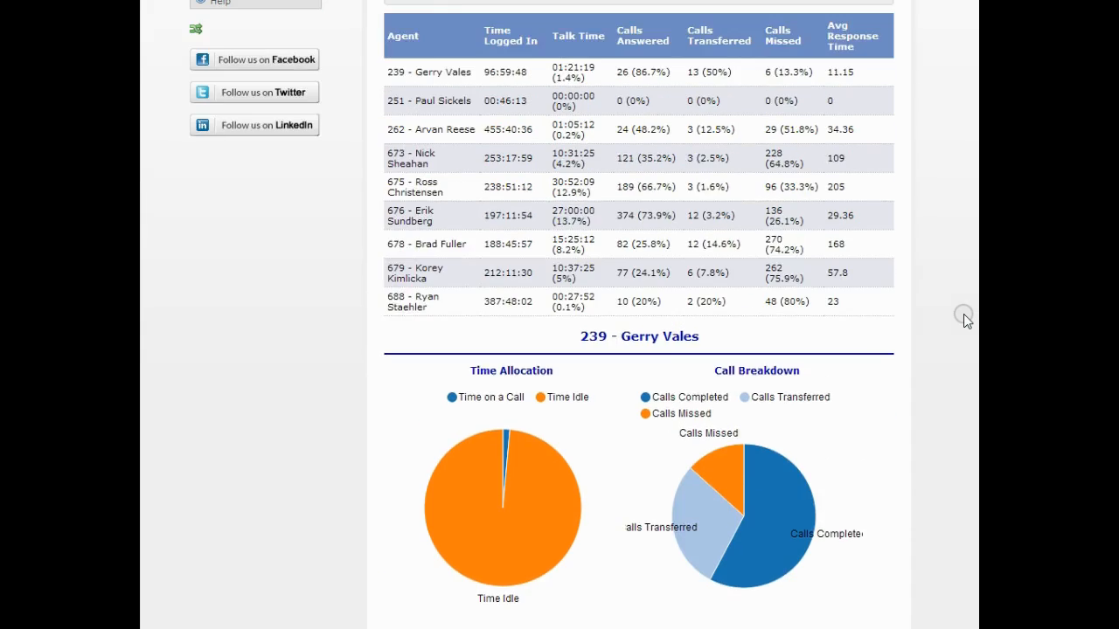
{"action": "scroll", "coordinate": [964, 314], "scroll_direction": "up", "scroll_amount": 2}
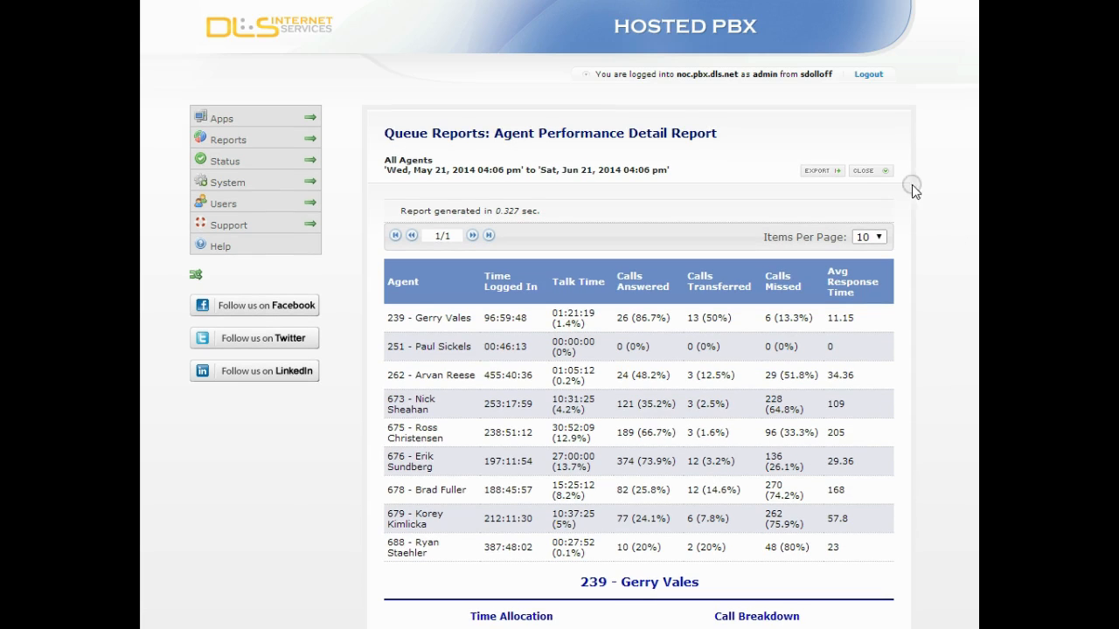
{"action": "left_click", "coordinate": [883, 171]}
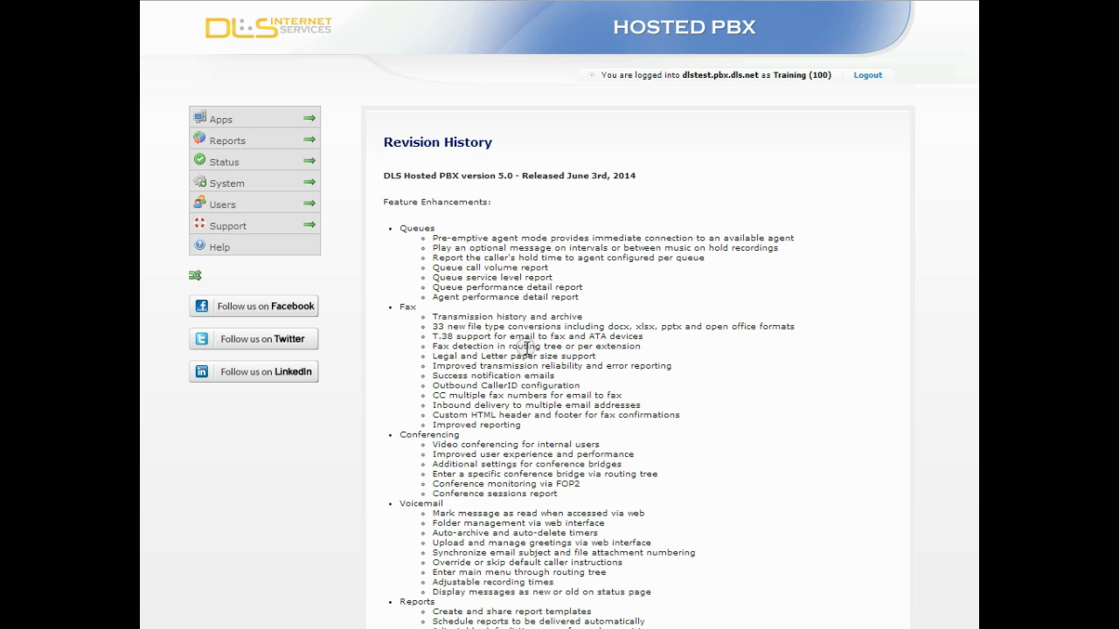
Generate a Detail fax report for the default date range, then bring up the fax status page.
{"action": "mouse_move", "coordinate": [311, 140]}
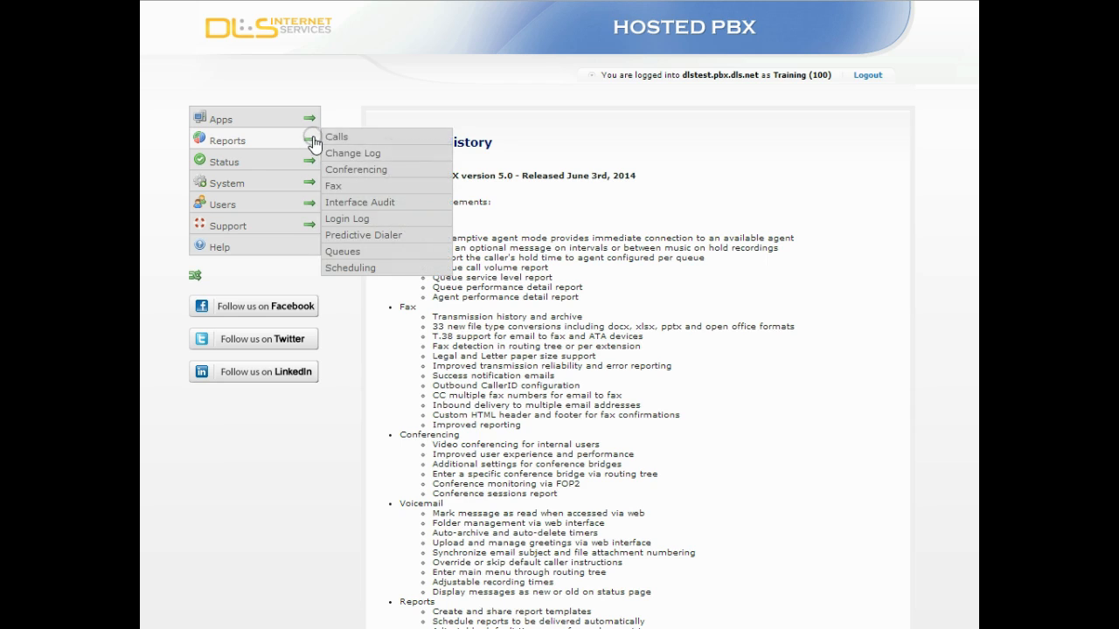
{"action": "left_click", "coordinate": [371, 188]}
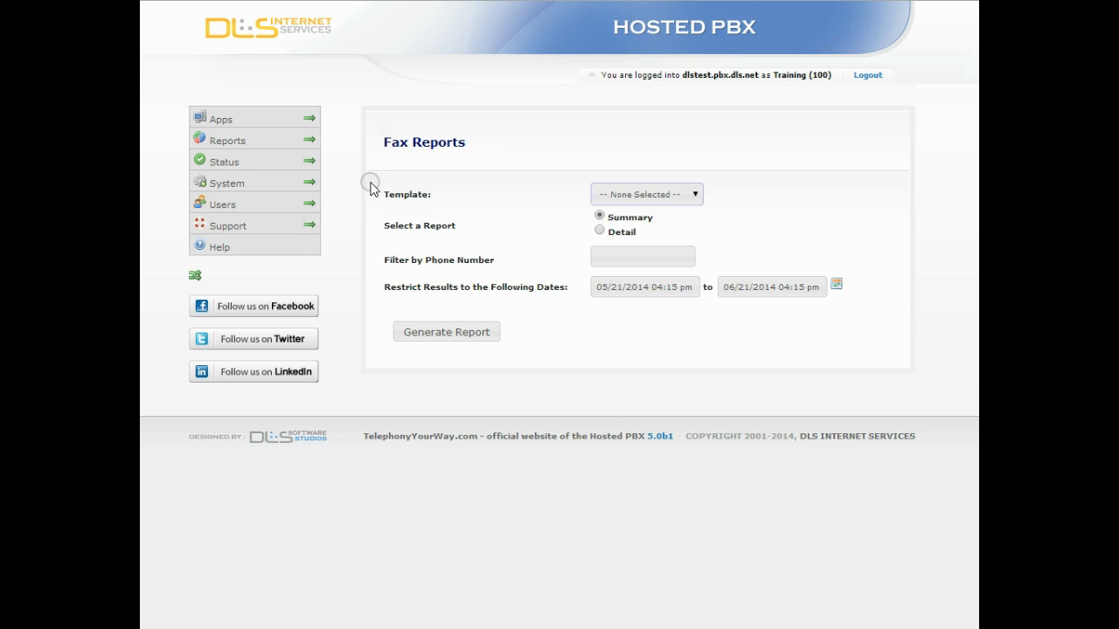
{"action": "left_click", "coordinate": [600, 232]}
{"action": "left_click", "coordinate": [473, 334]}
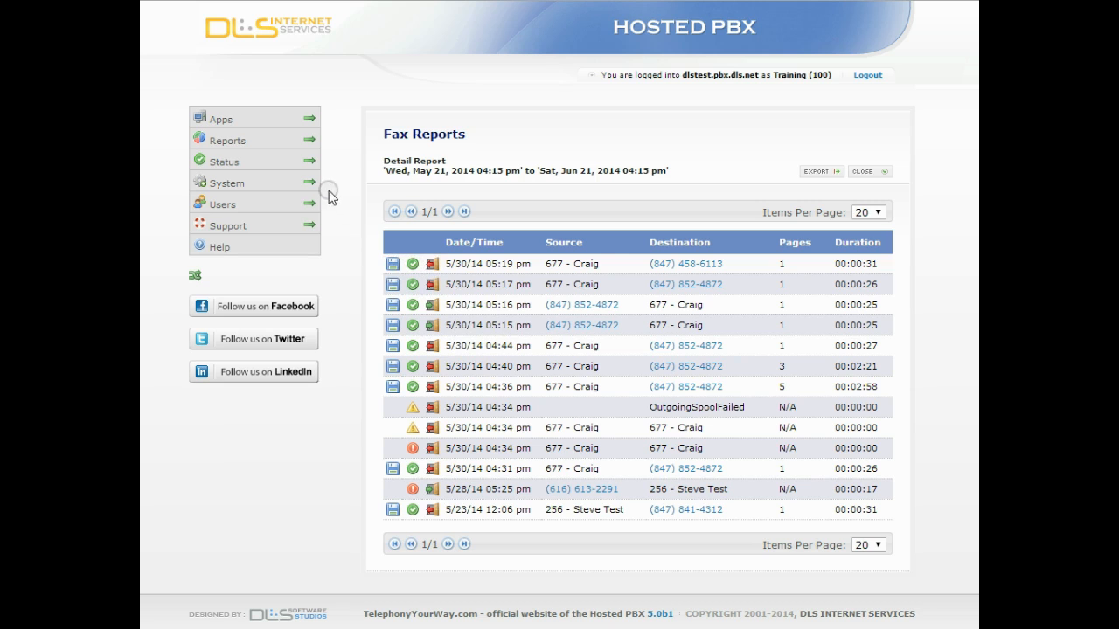
{"action": "mouse_move", "coordinate": [312, 170]}
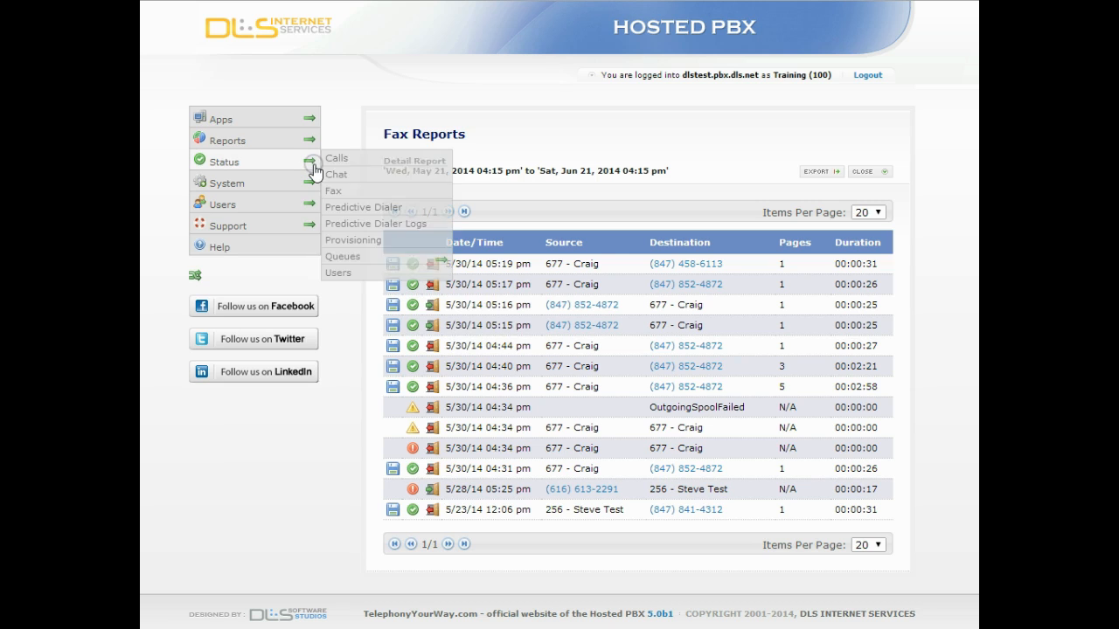
{"action": "left_click", "coordinate": [364, 191]}
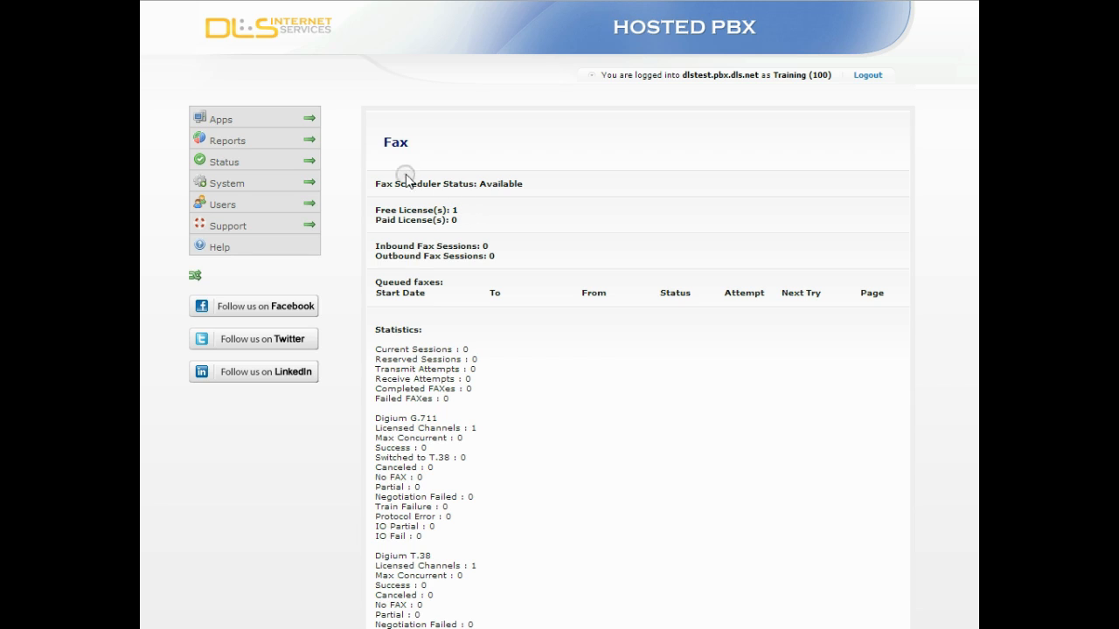
Open the Email to Fax form and examine the choices for paper size and dithering mode.
{"action": "left_click", "coordinate": [311, 120]}
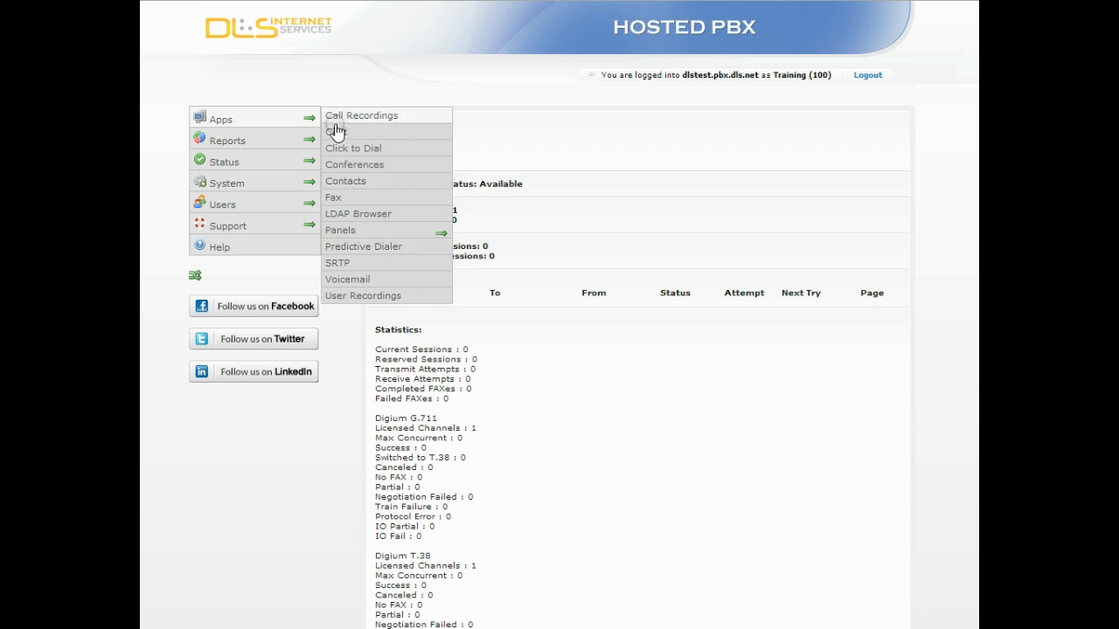
{"action": "left_click", "coordinate": [366, 199]}
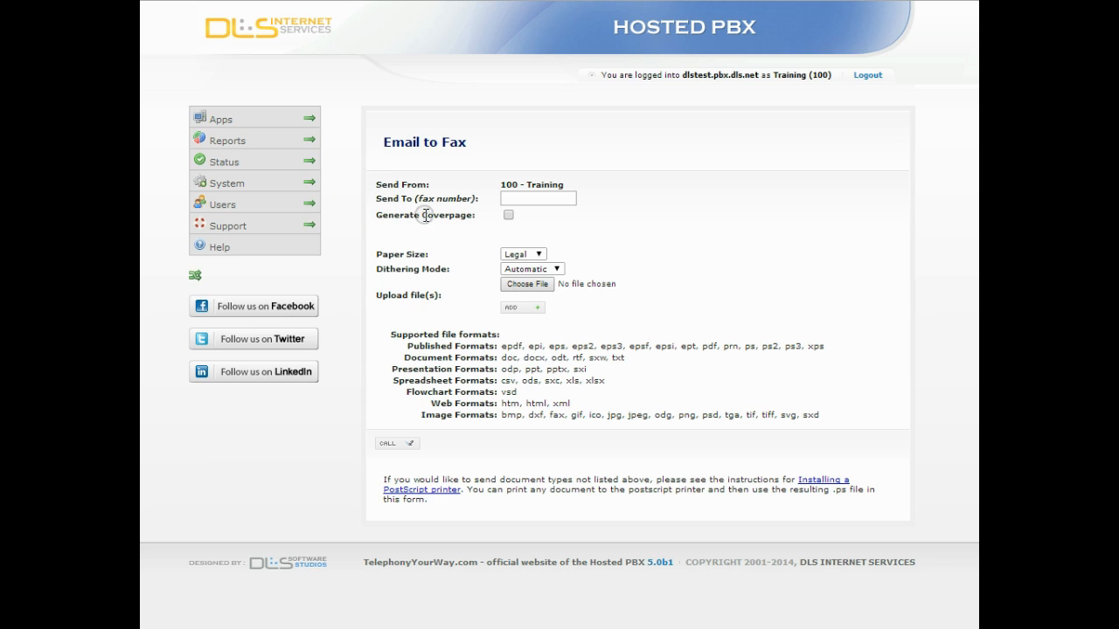
{"action": "left_click", "coordinate": [538, 254]}
{"action": "left_click", "coordinate": [538, 254]}
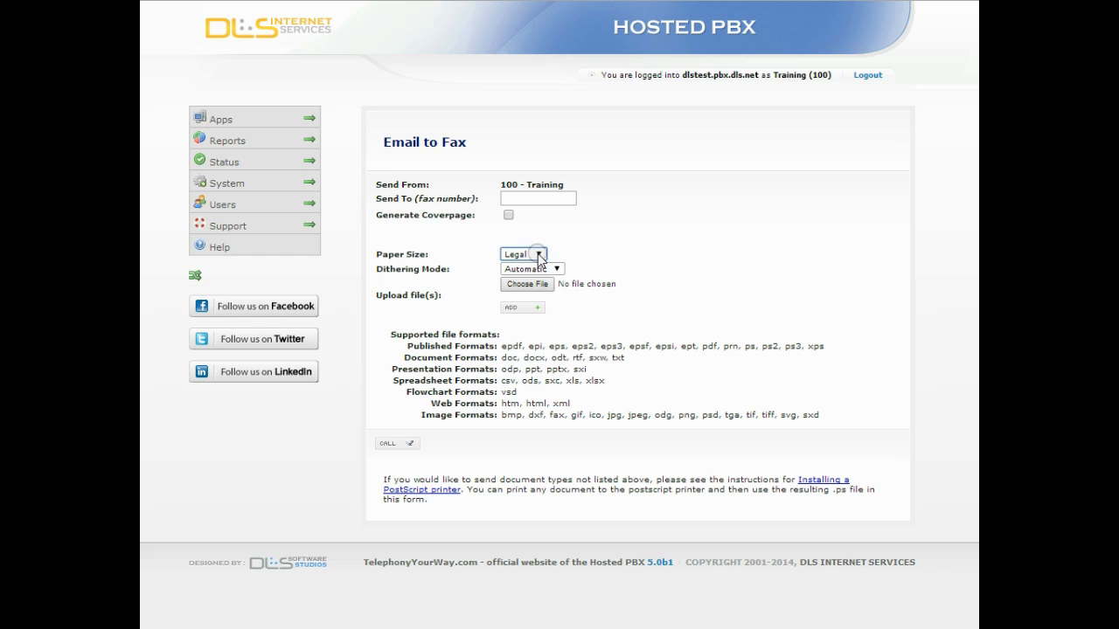
{"action": "left_click", "coordinate": [554, 268]}
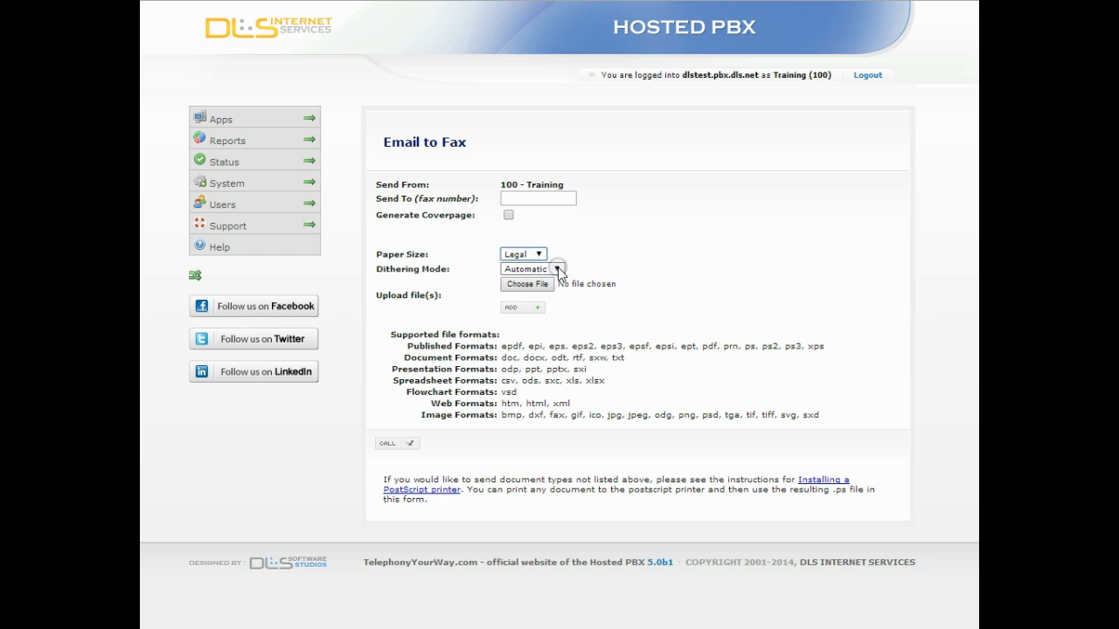
{"action": "left_click", "coordinate": [557, 270]}
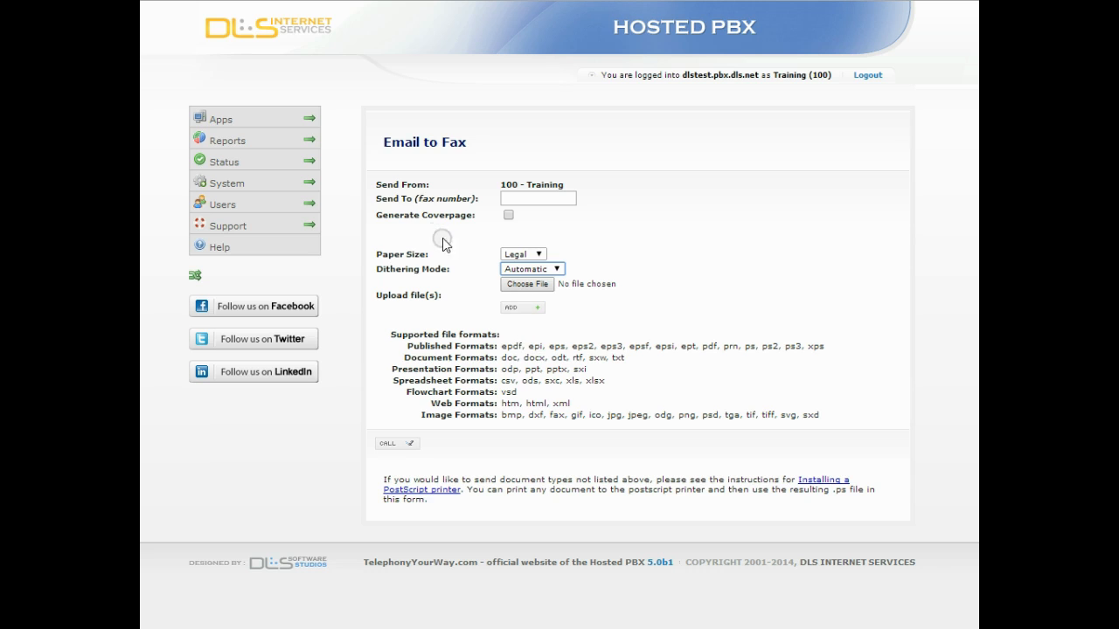
Open the user fax settings and examine the outbound choices for email notifications, attached fax copies and archiving.
{"action": "mouse_move", "coordinate": [306, 204]}
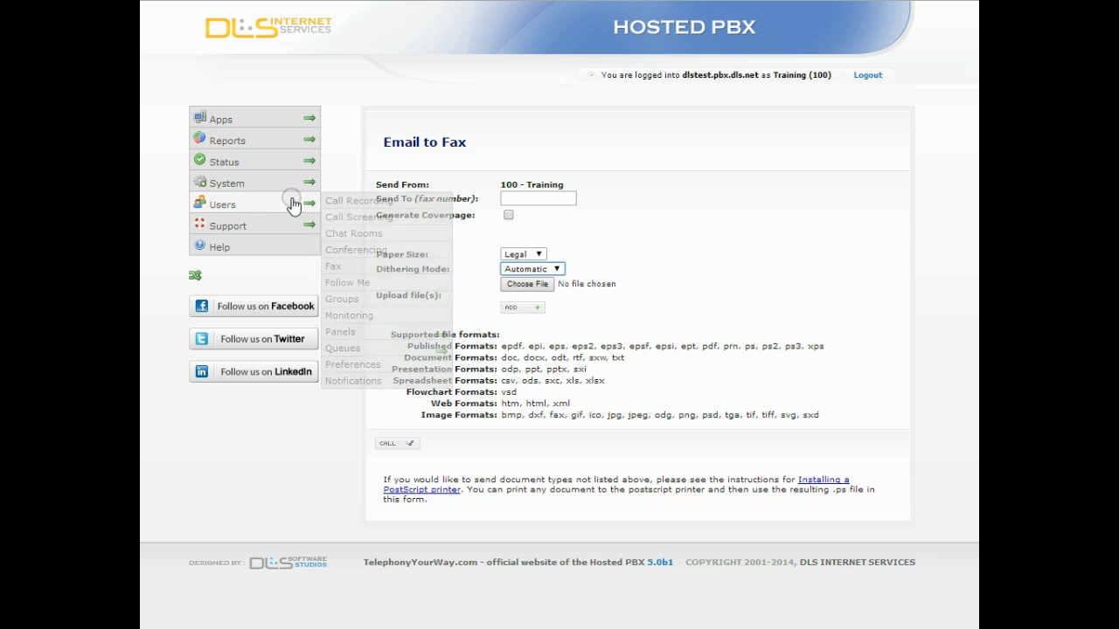
{"action": "left_click", "coordinate": [373, 268]}
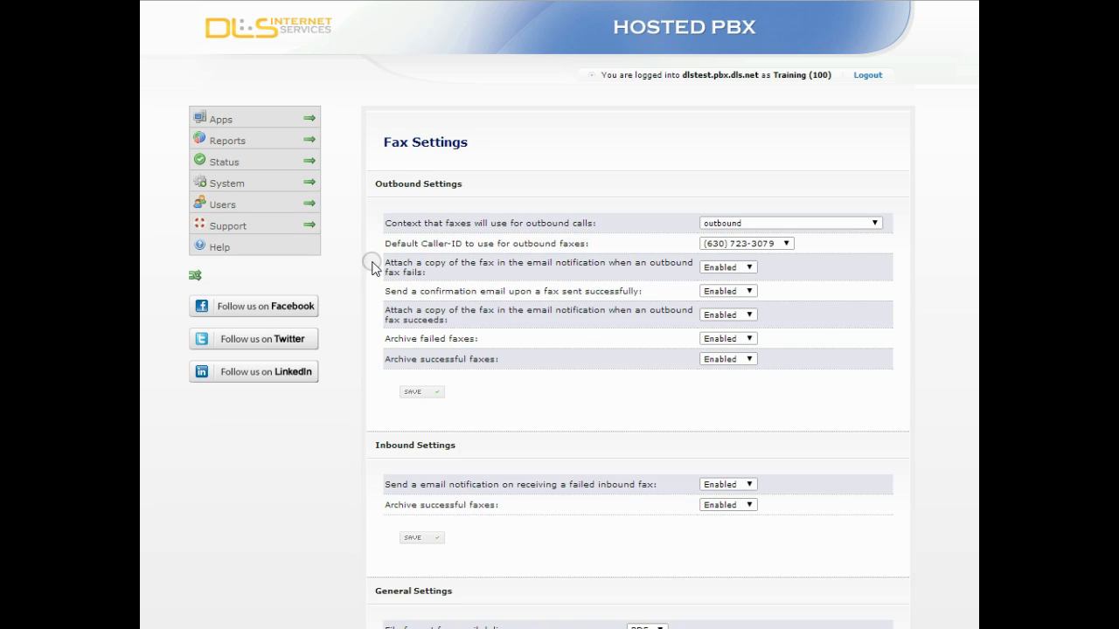
{"action": "left_click", "coordinate": [750, 268]}
{"action": "left_click", "coordinate": [750, 268]}
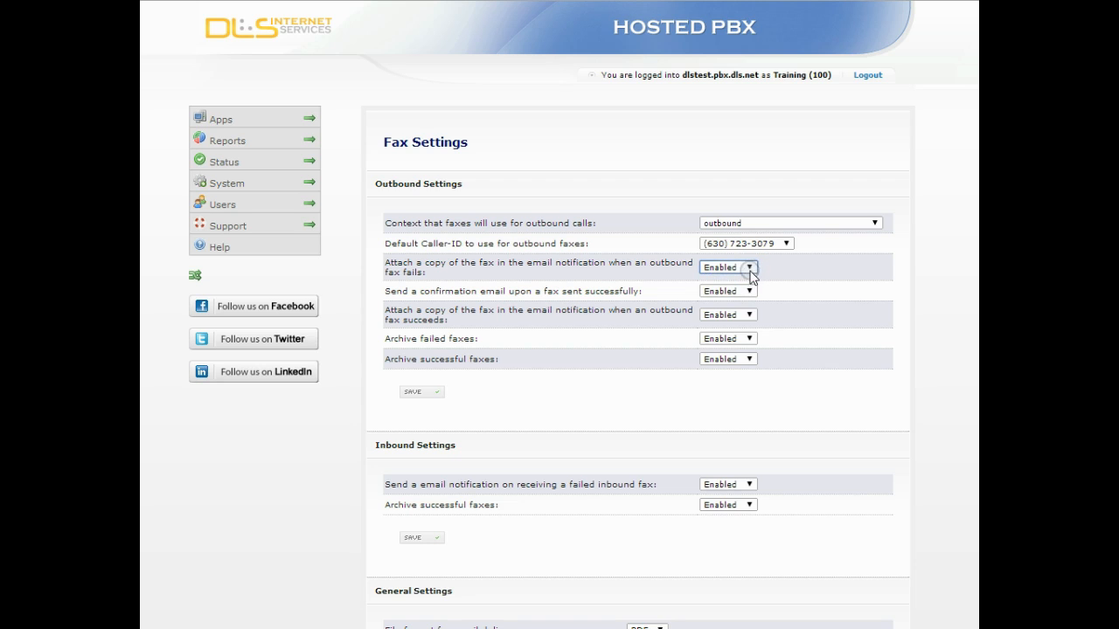
{"action": "left_click", "coordinate": [748, 292]}
{"action": "left_click", "coordinate": [749, 296]}
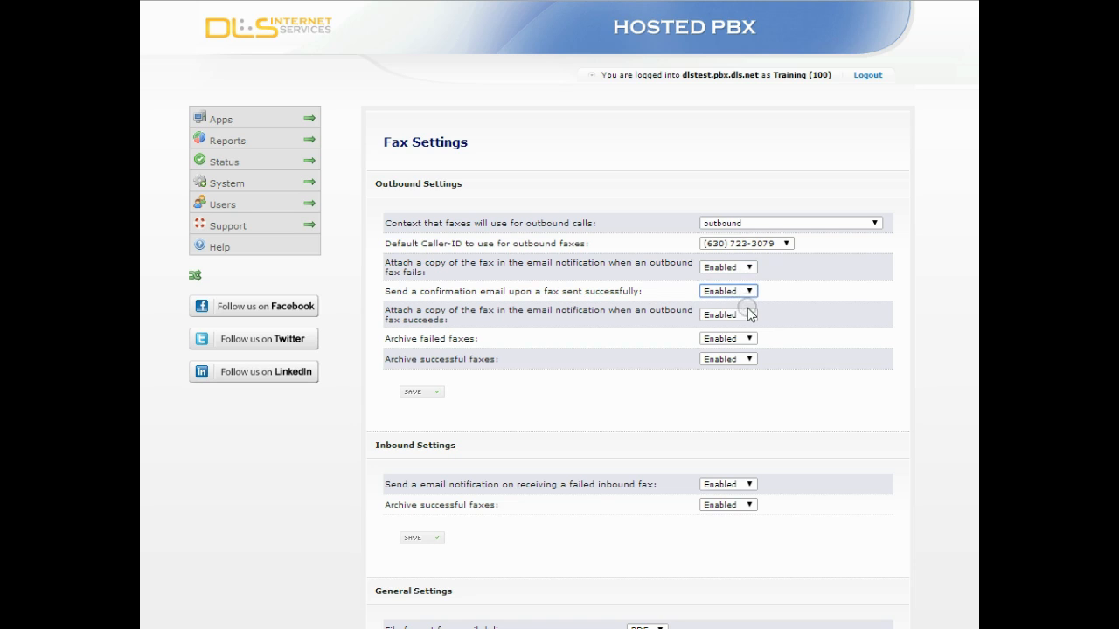
{"action": "left_click", "coordinate": [749, 315]}
{"action": "left_click", "coordinate": [749, 317]}
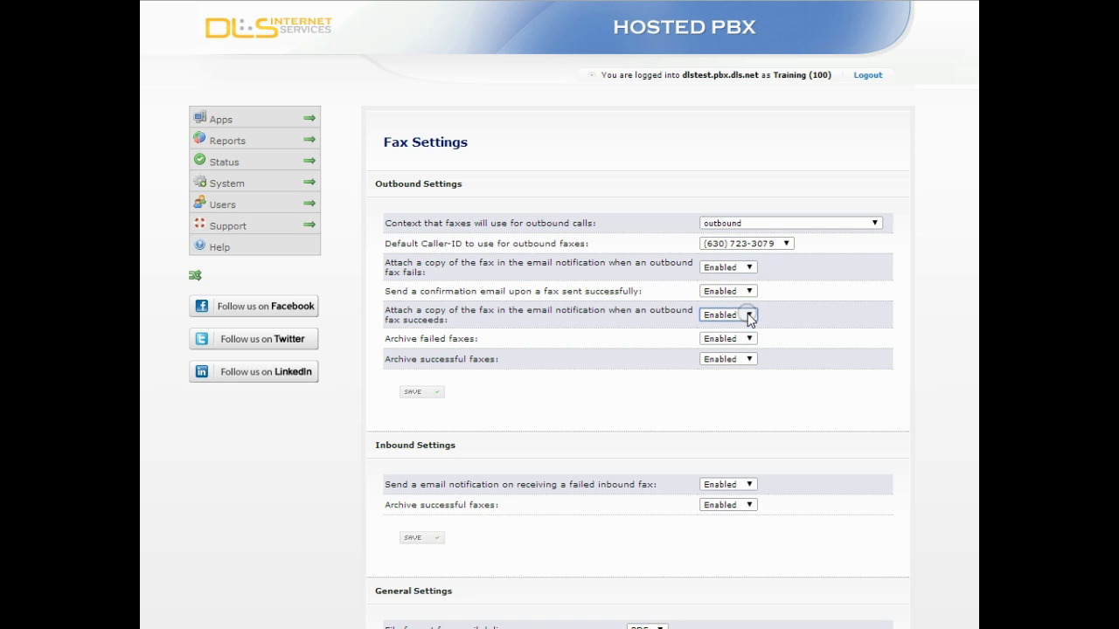
{"action": "left_click", "coordinate": [750, 339]}
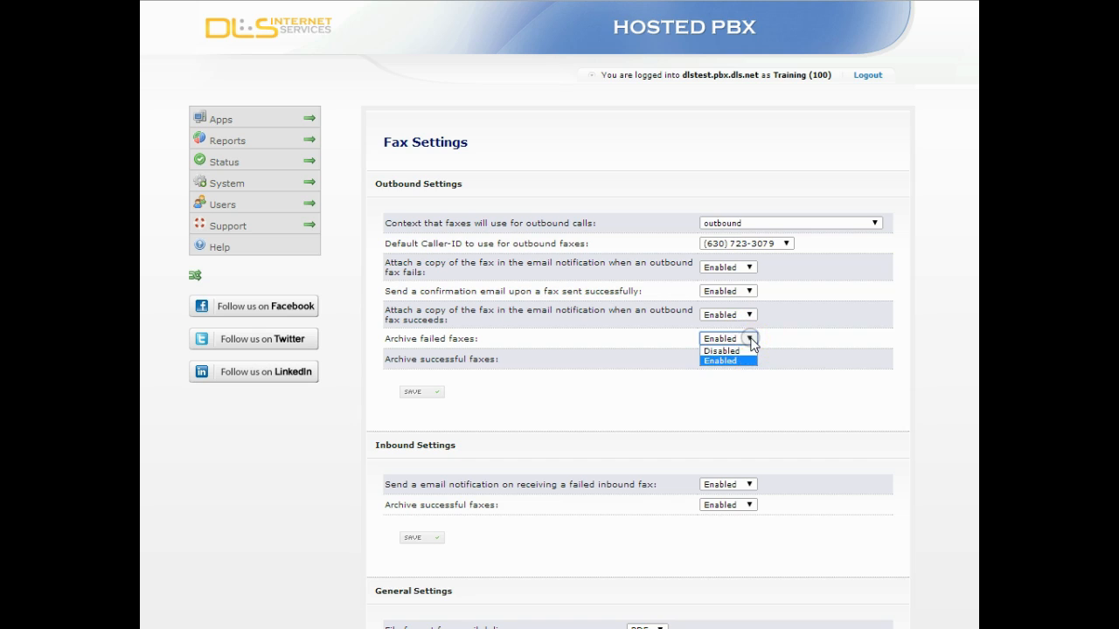
{"action": "left_click", "coordinate": [752, 341]}
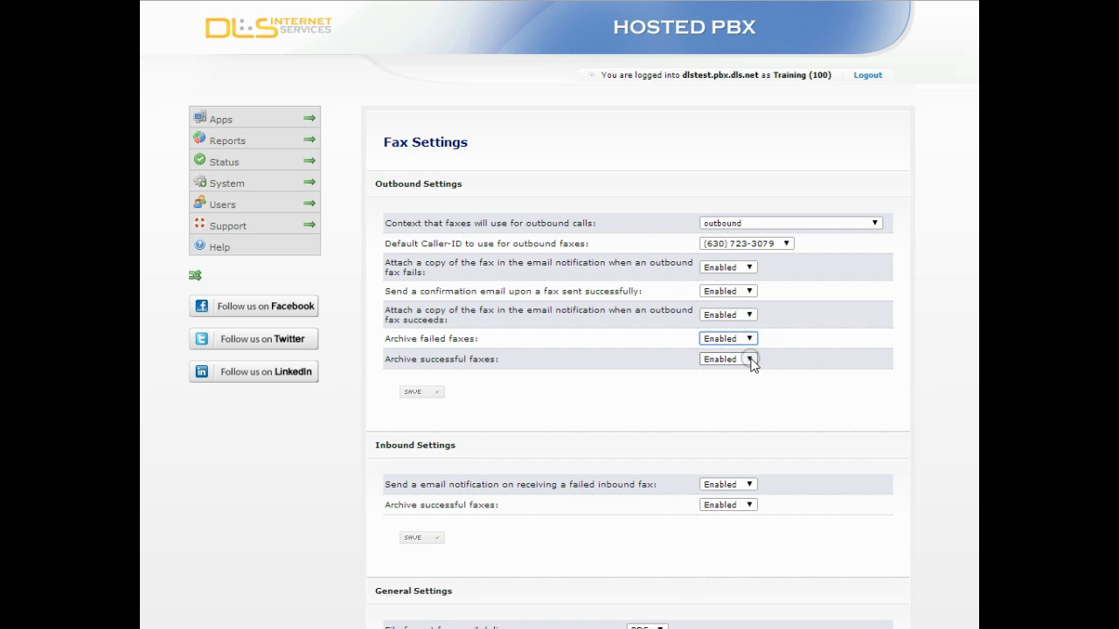
{"action": "left_click", "coordinate": [750, 360]}
{"action": "left_click", "coordinate": [752, 361]}
Examine the inbound fax choices for failed-fax email notification and archiving of successful faxes.
{"action": "left_click", "coordinate": [748, 486]}
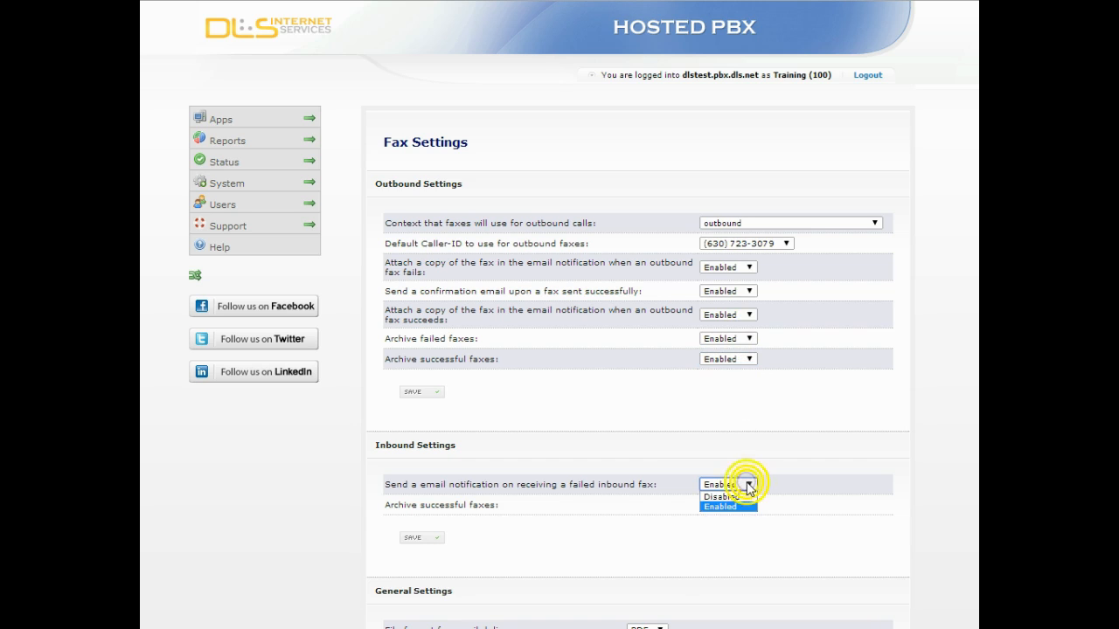
{"action": "left_click", "coordinate": [750, 492]}
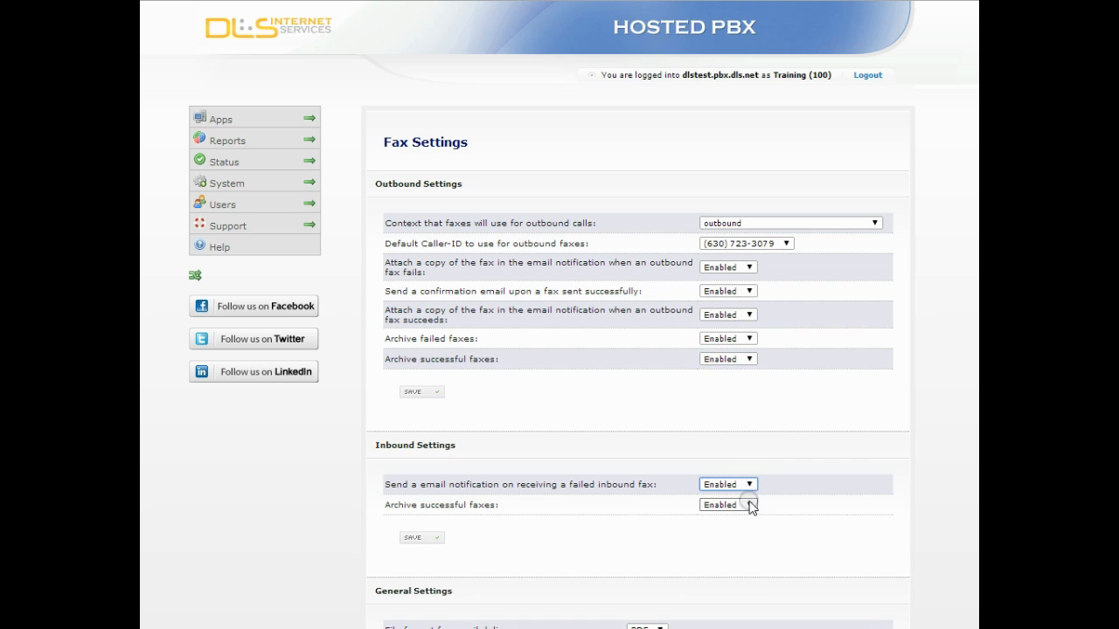
{"action": "left_click", "coordinate": [749, 504]}
{"action": "left_click", "coordinate": [751, 507]}
Examine the general fax settings, including the choices for default paper size, default dithering mode and archive retention.
{"action": "scroll", "coordinate": [862, 524], "scroll_direction": "down", "scroll_amount": 2}
{"action": "scroll", "coordinate": [862, 524], "scroll_direction": "down", "scroll_amount": 1}
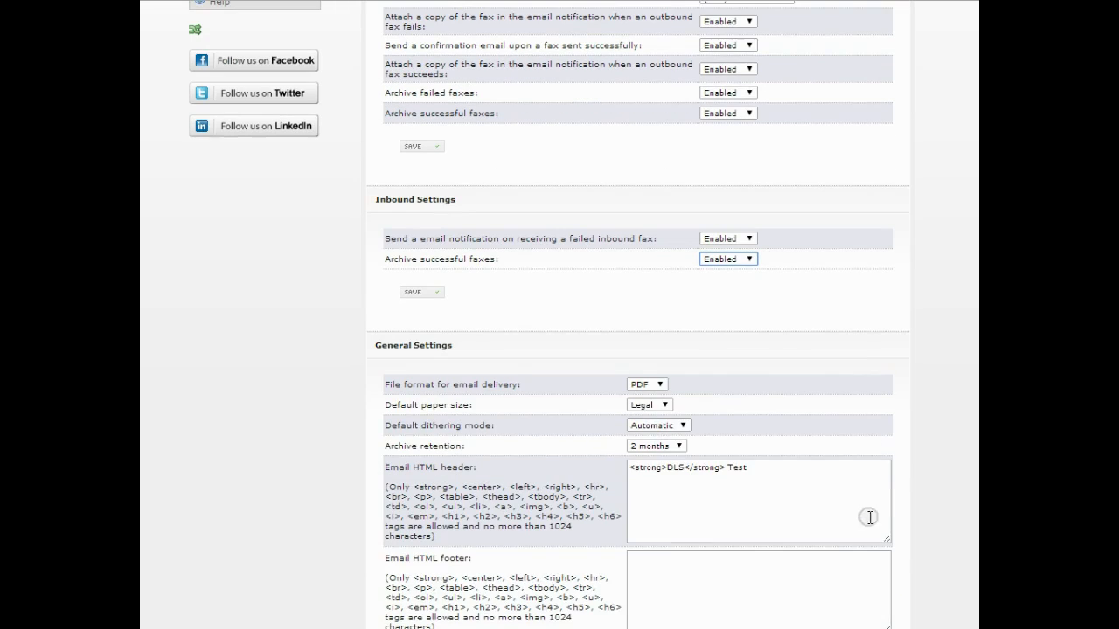
{"action": "scroll", "coordinate": [978, 518], "scroll_direction": "down", "scroll_amount": 1}
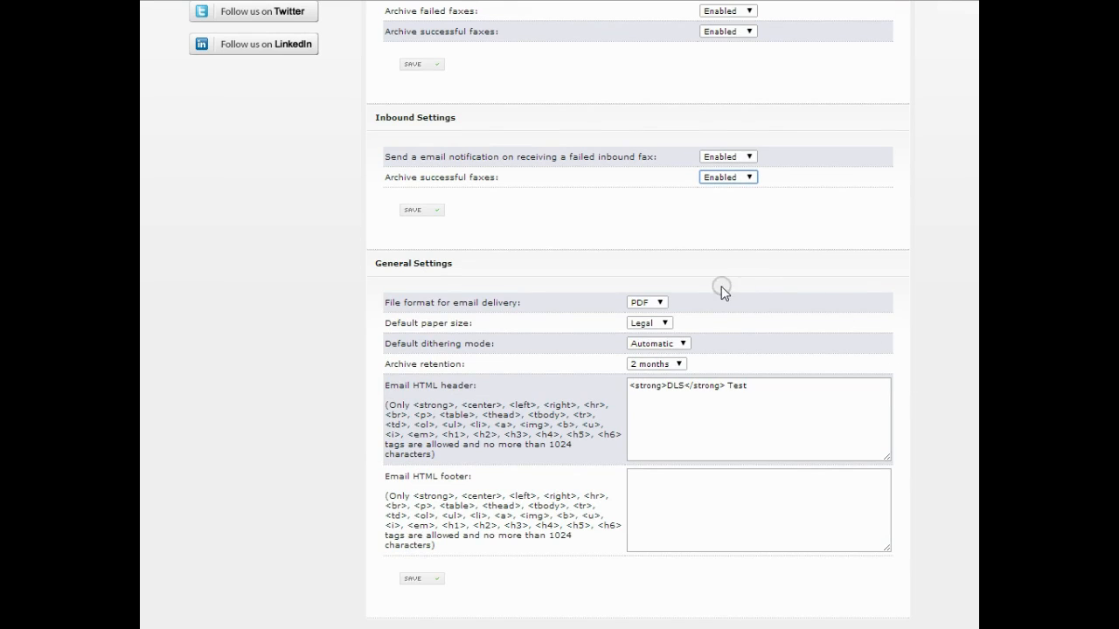
{"action": "left_click", "coordinate": [666, 324]}
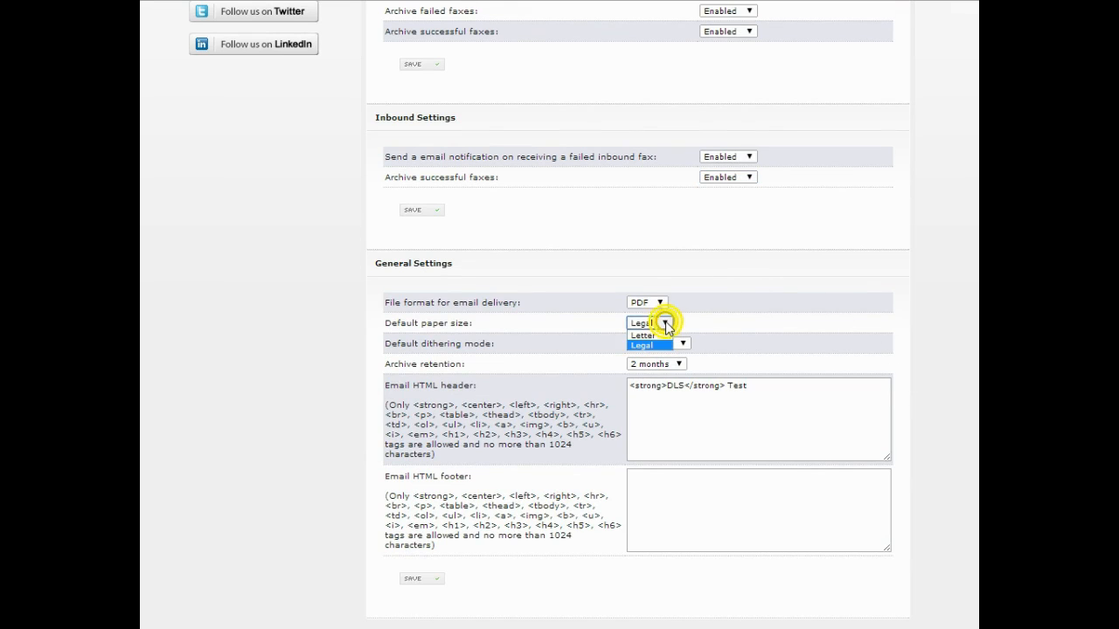
{"action": "left_click", "coordinate": [667, 325]}
{"action": "left_click", "coordinate": [668, 344]}
{"action": "left_click", "coordinate": [669, 345]}
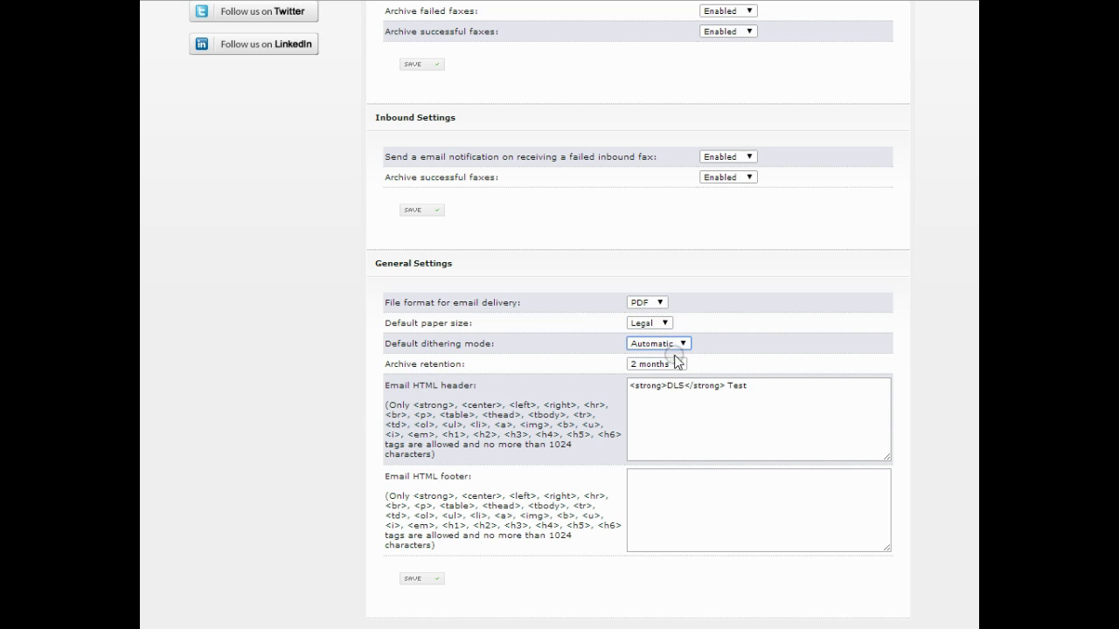
{"action": "left_click", "coordinate": [679, 365]}
{"action": "left_click", "coordinate": [679, 365]}
Open the user preferences and bring up the settings of extension 100, Training, for editing.
{"action": "scroll", "coordinate": [681, 524], "scroll_direction": "up", "scroll_amount": 5}
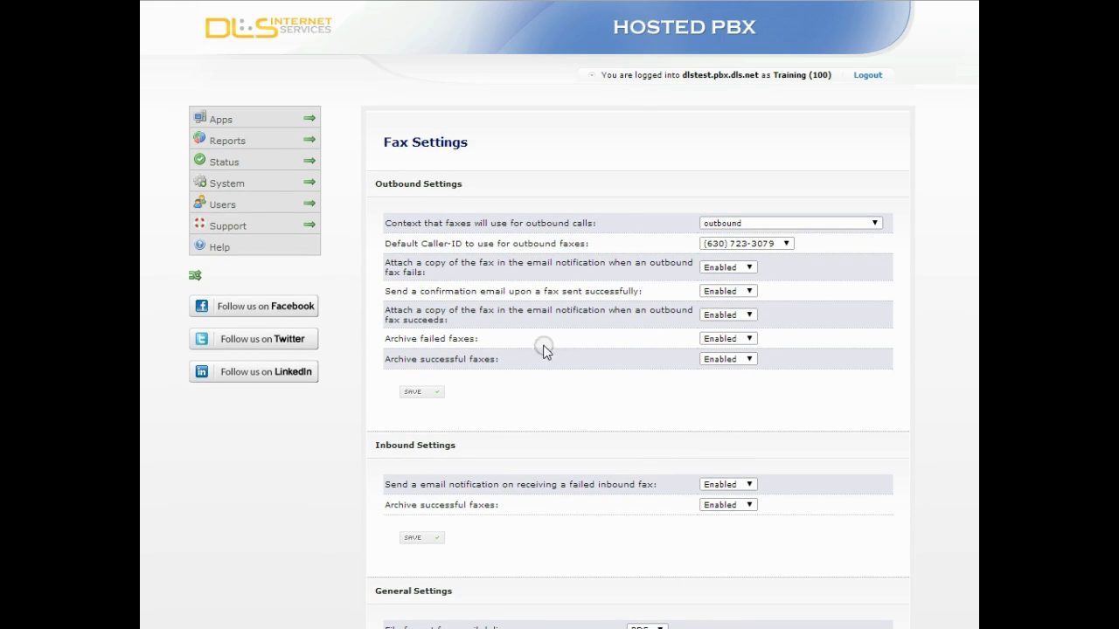
{"action": "left_click", "coordinate": [300, 206]}
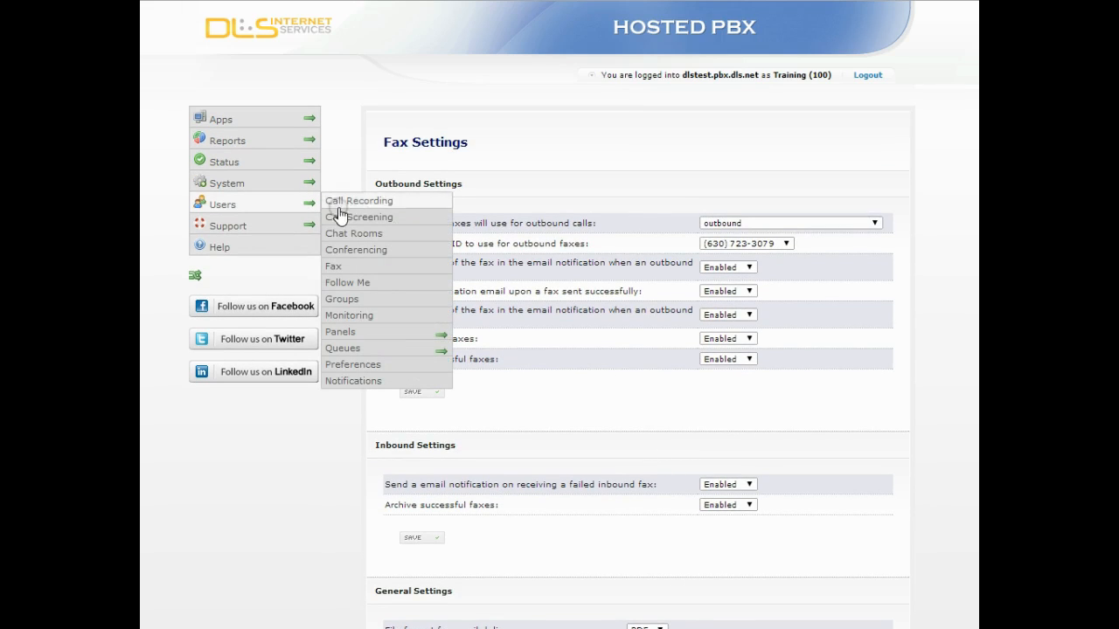
{"action": "left_click", "coordinate": [364, 370]}
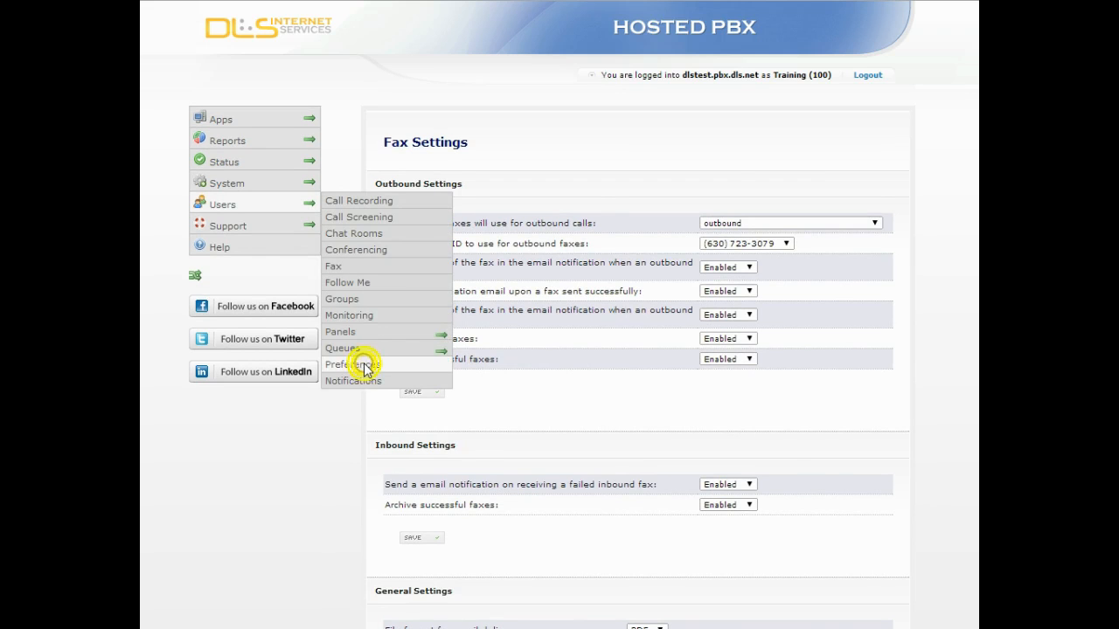
{"action": "left_click", "coordinate": [805, 230]}
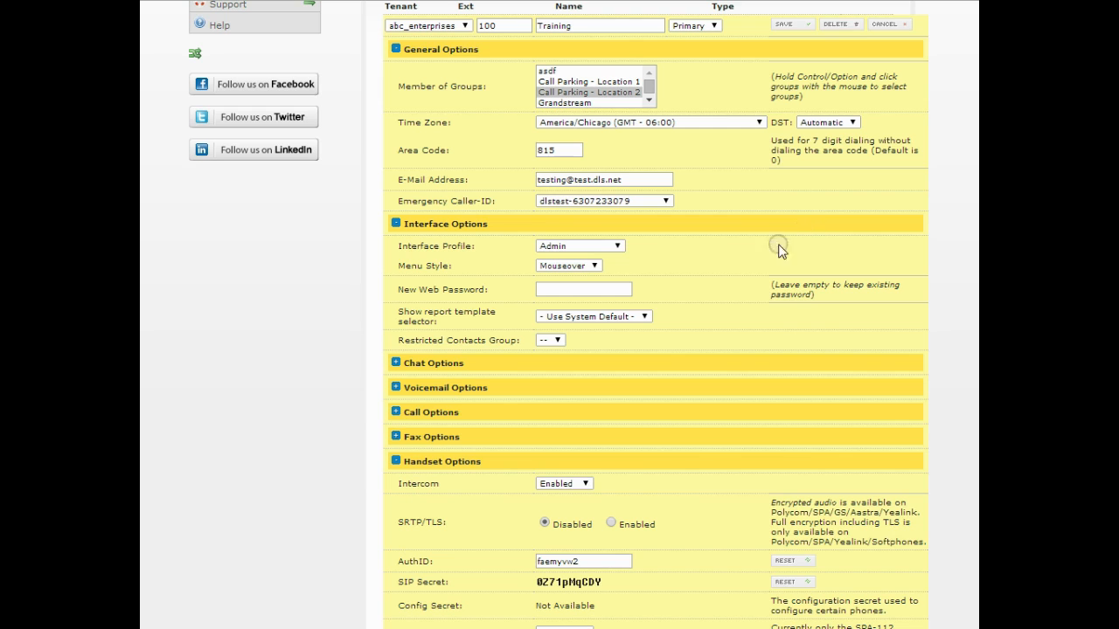
Expand the extension's fax options and examine the choices for Fax Detection and T.38 Fax over IP.
{"action": "left_click", "coordinate": [395, 437]}
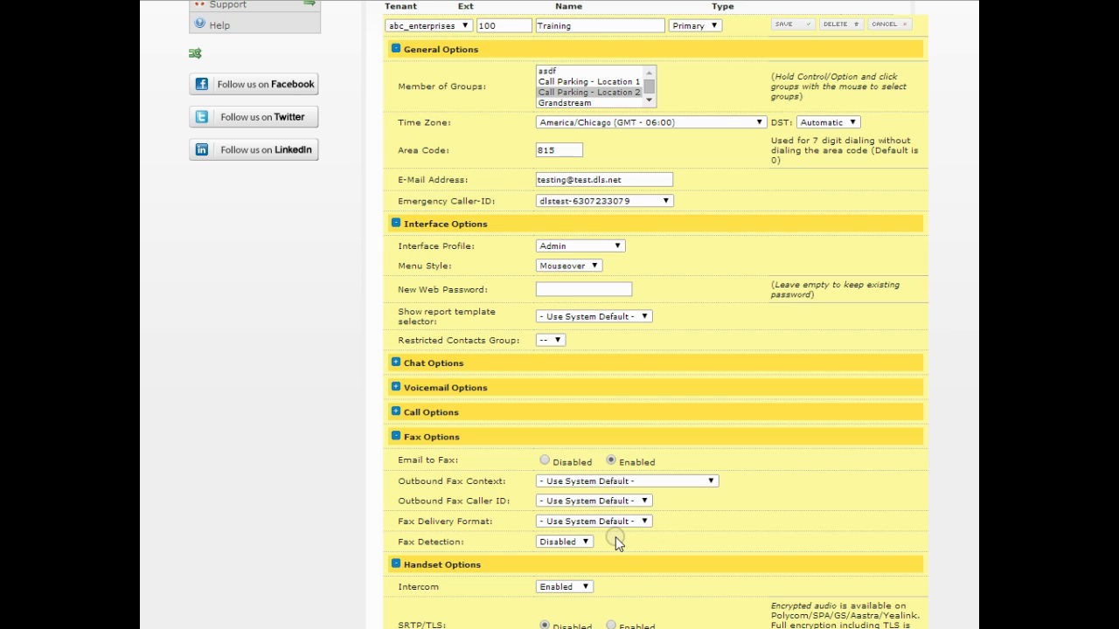
{"action": "left_click", "coordinate": [586, 542]}
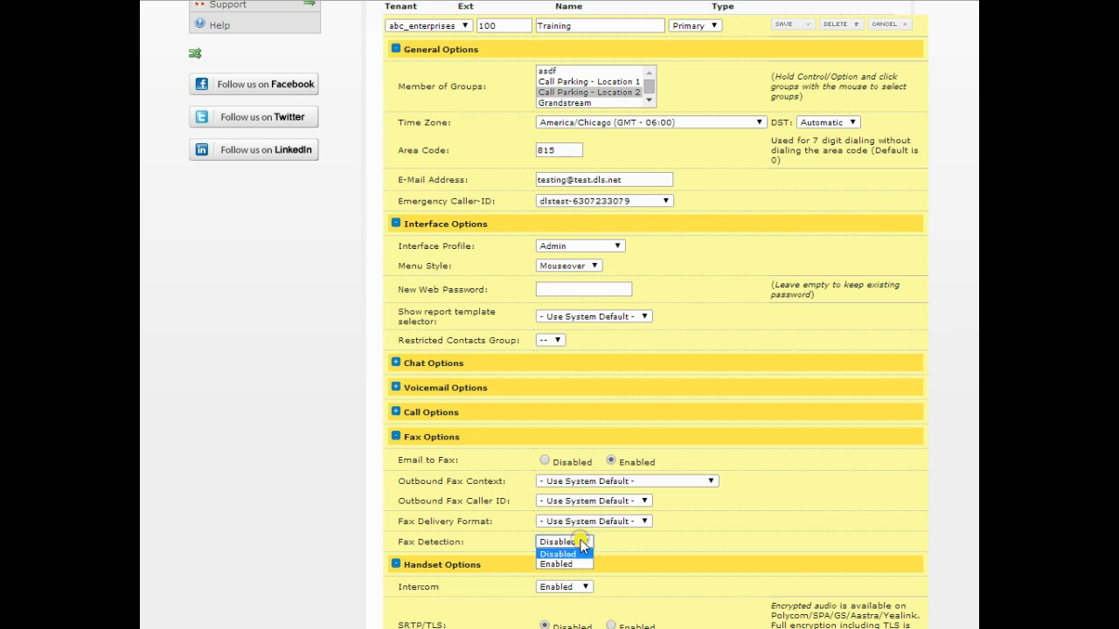
{"action": "left_click", "coordinate": [582, 543]}
{"action": "scroll", "coordinate": [677, 552], "scroll_direction": "down", "scroll_amount": 3}
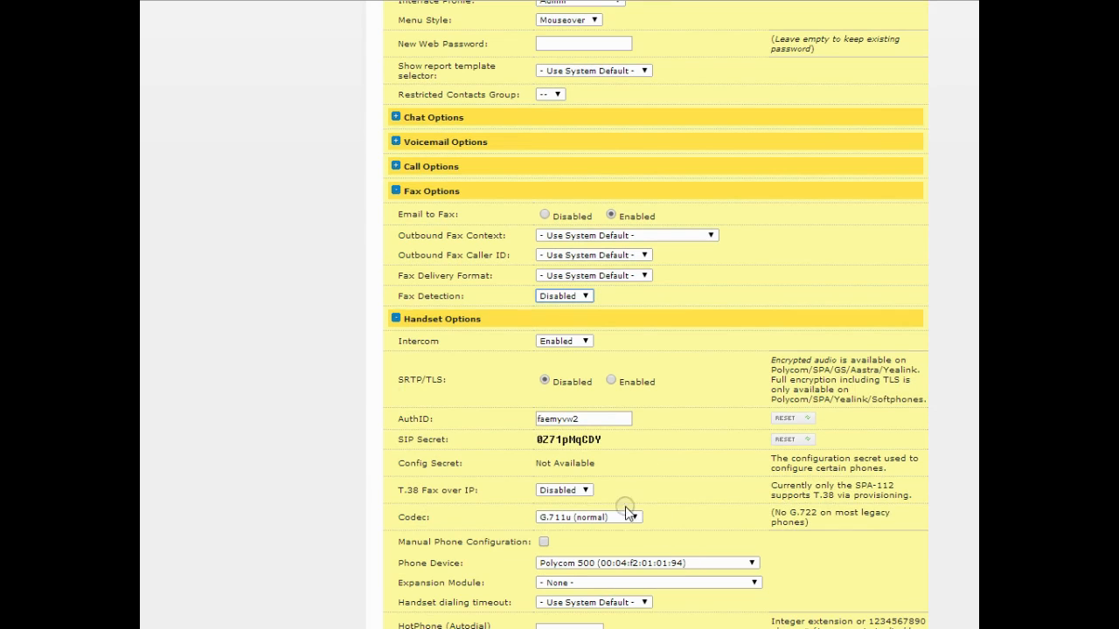
{"action": "left_click", "coordinate": [586, 491]}
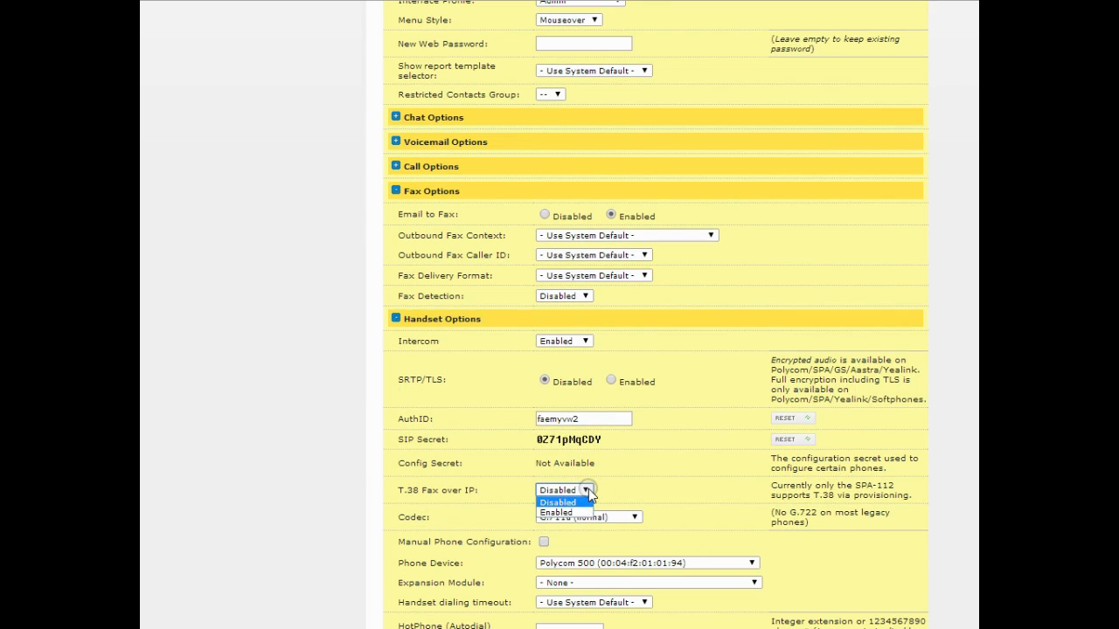
{"action": "left_click", "coordinate": [587, 491]}
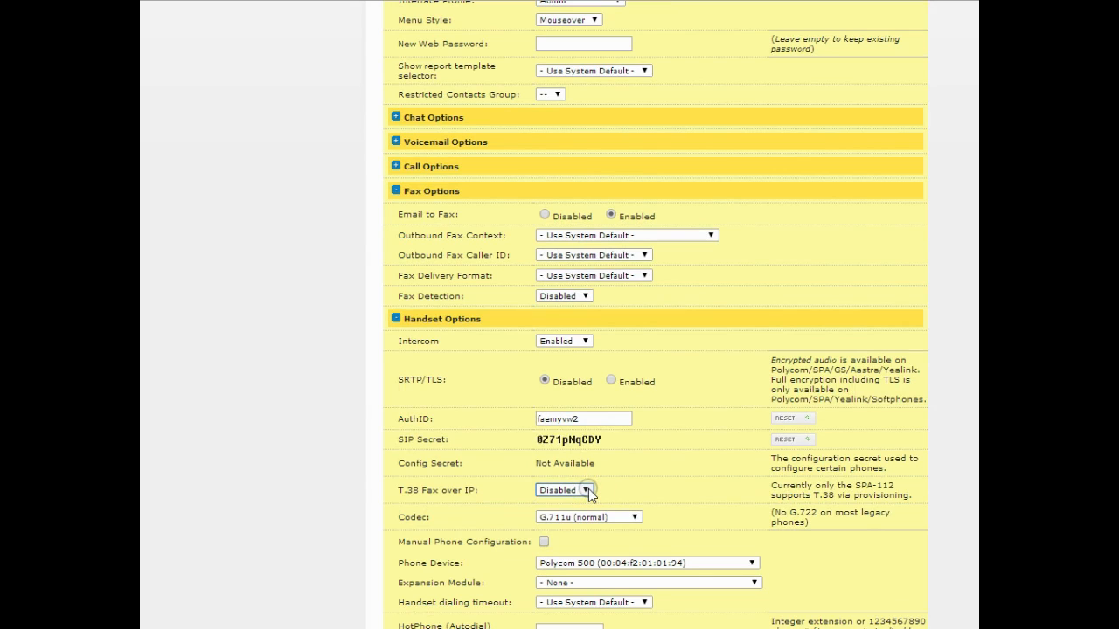
Open the Default call routing branch and bring up step 1 of option 0 for editing.
{"action": "scroll", "coordinate": [677, 481], "scroll_direction": "up", "scroll_amount": 5}
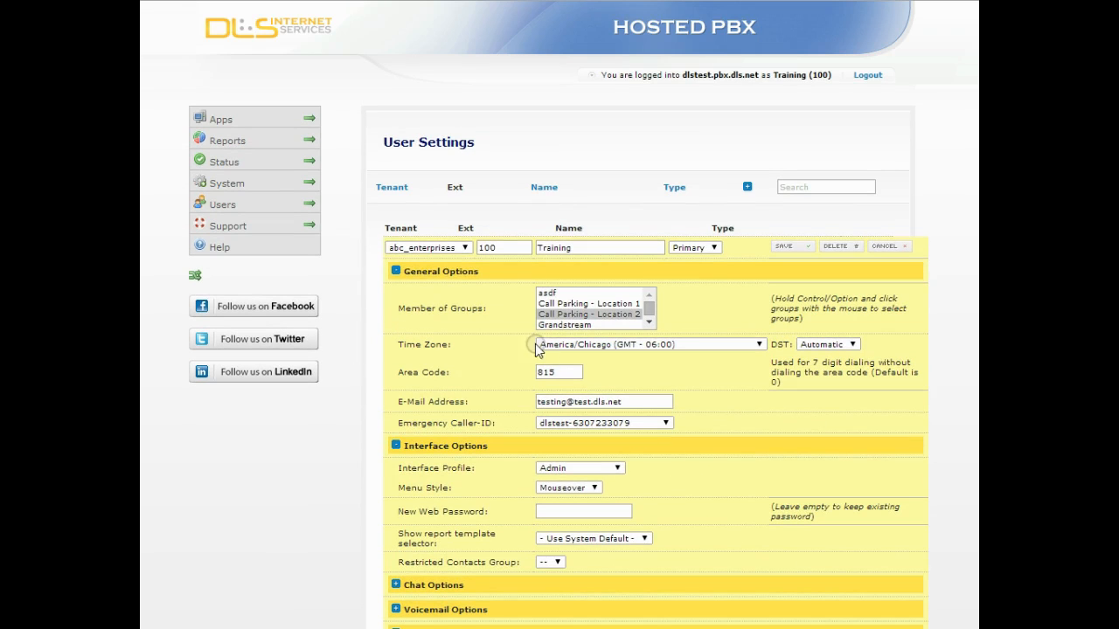
{"action": "mouse_move", "coordinate": [304, 188]}
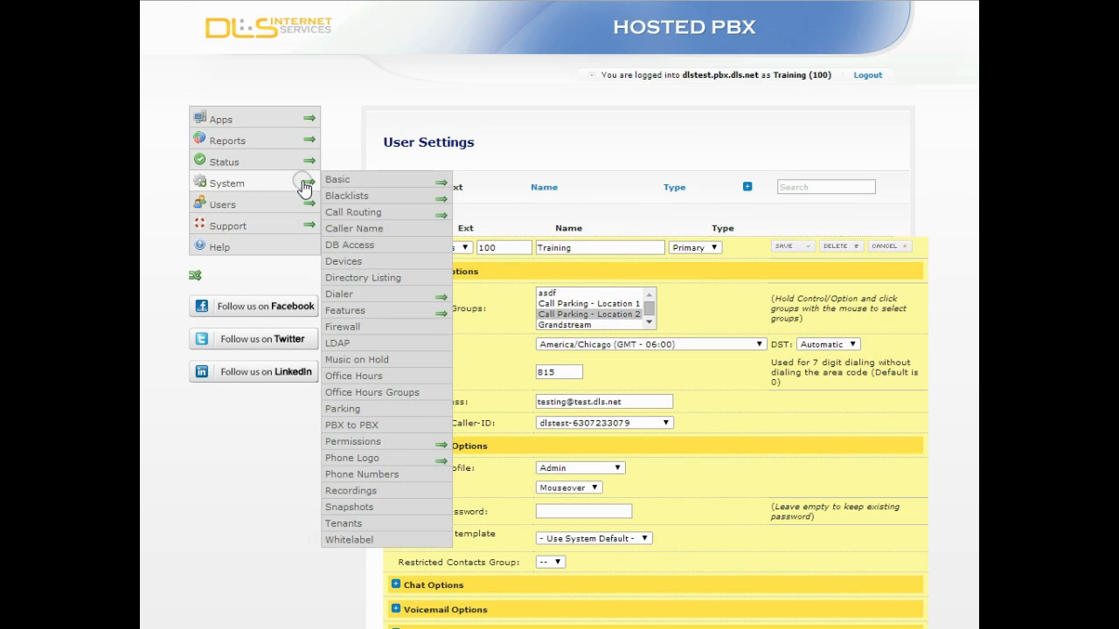
{"action": "mouse_move", "coordinate": [384, 212]}
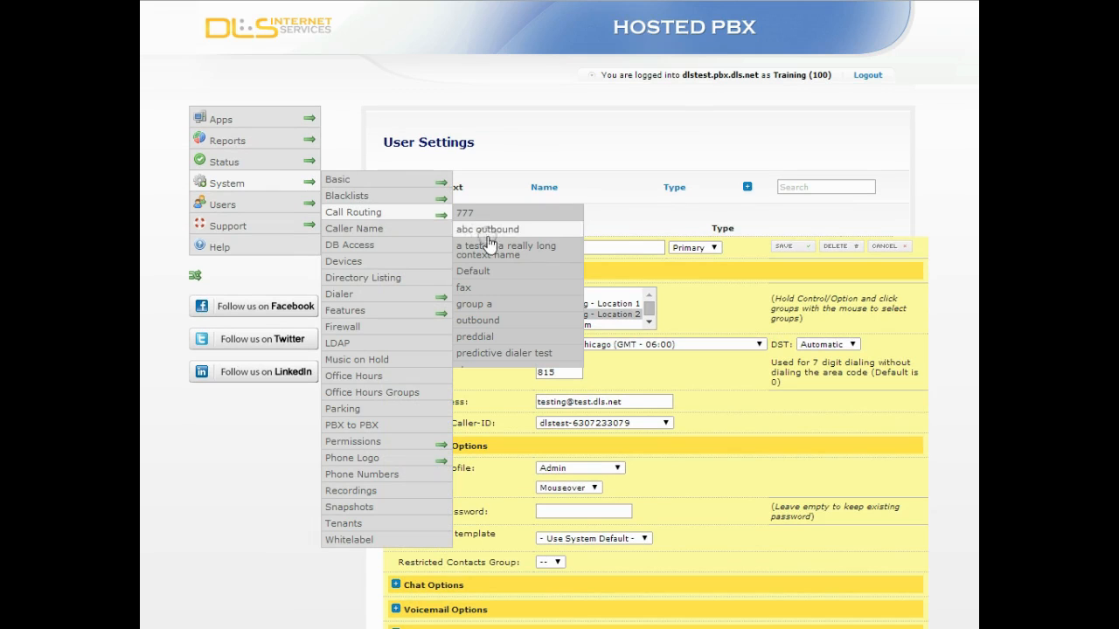
{"action": "left_click", "coordinate": [507, 271]}
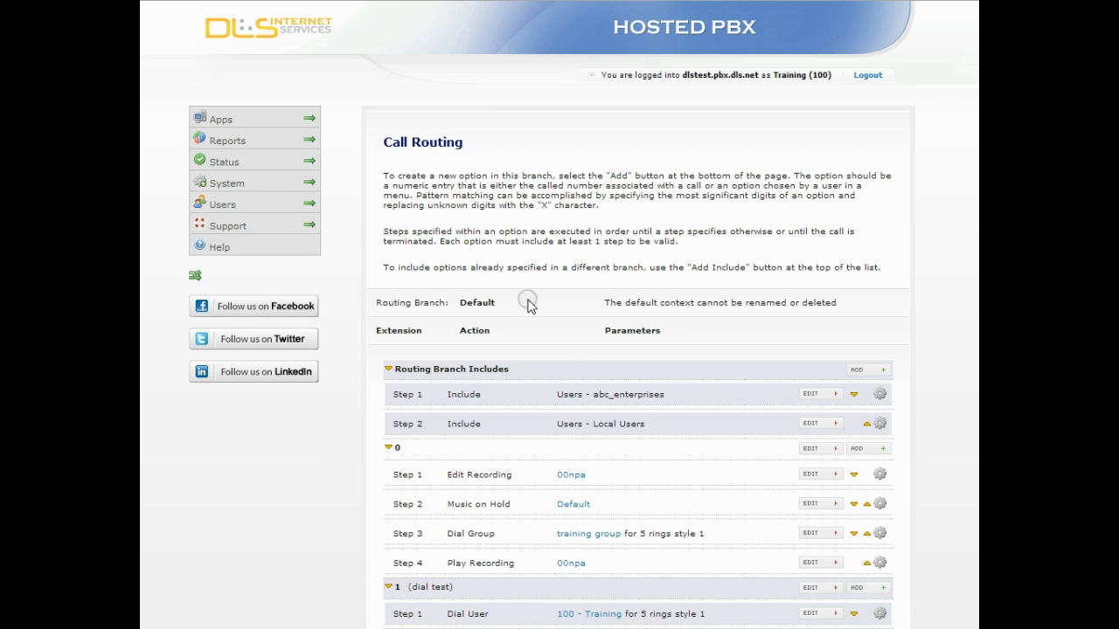
{"action": "left_click", "coordinate": [809, 476]}
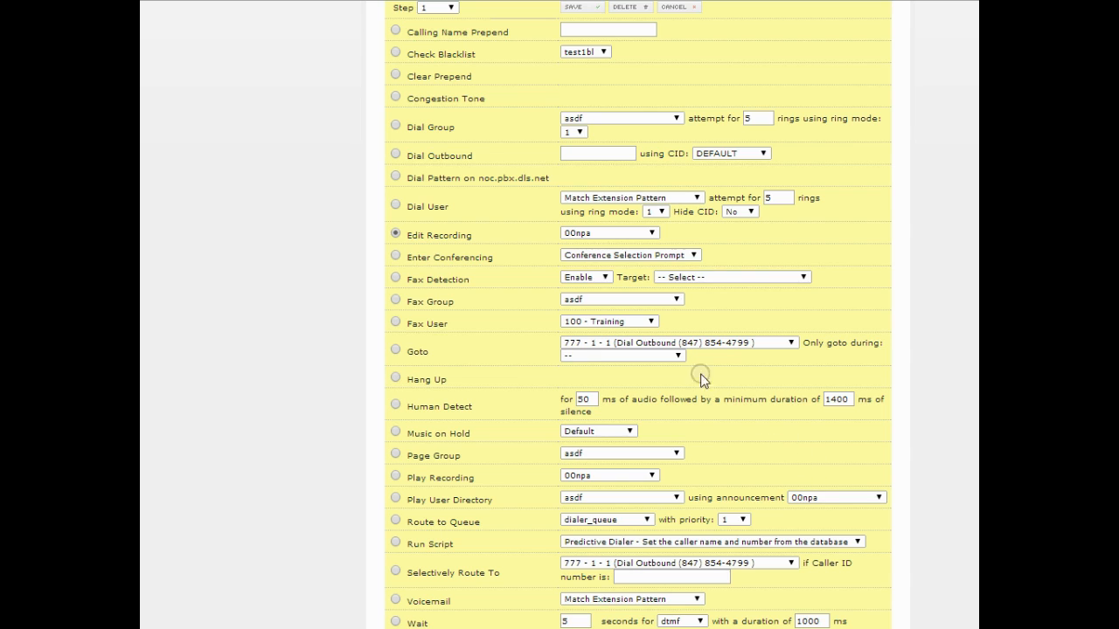
Set the routing step's action to Fax Detection, enabled, with User - 100 - Training as its target.
{"action": "left_click", "coordinate": [396, 279]}
{"action": "left_click", "coordinate": [686, 278]}
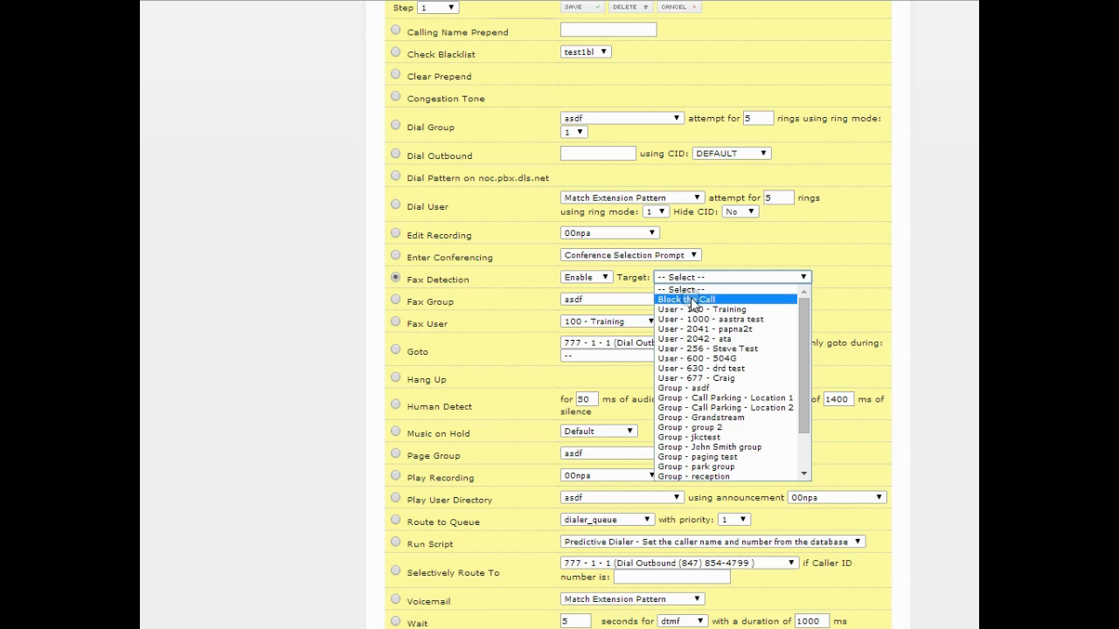
{"action": "left_click", "coordinate": [695, 312]}
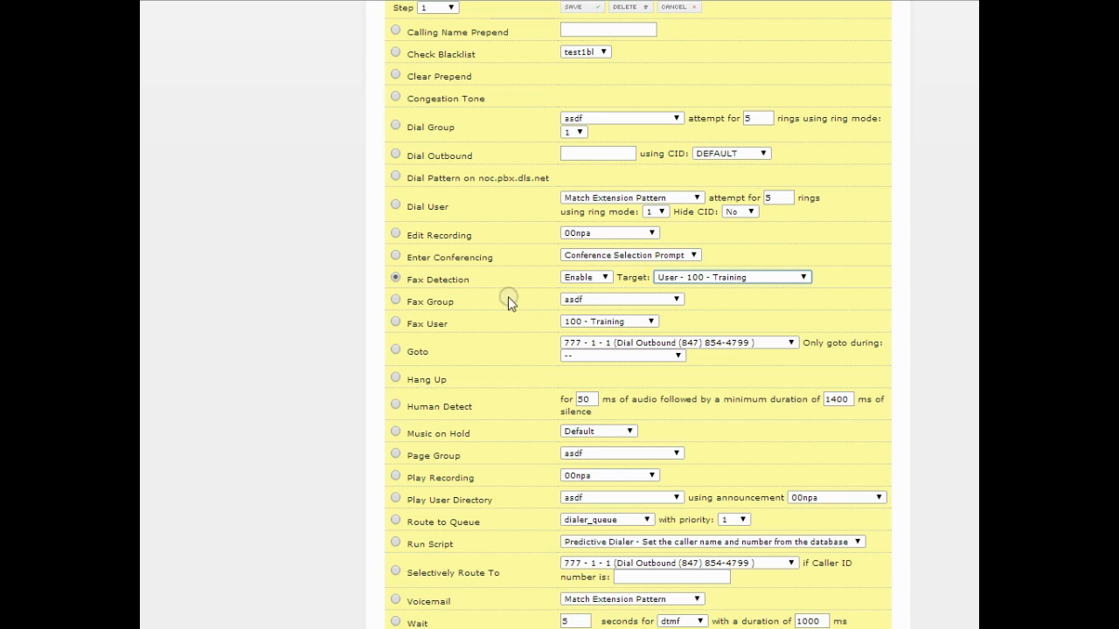
Switch the routing step's action to Fax Group with group 2, and select Fax User instead.
{"action": "left_click", "coordinate": [395, 300]}
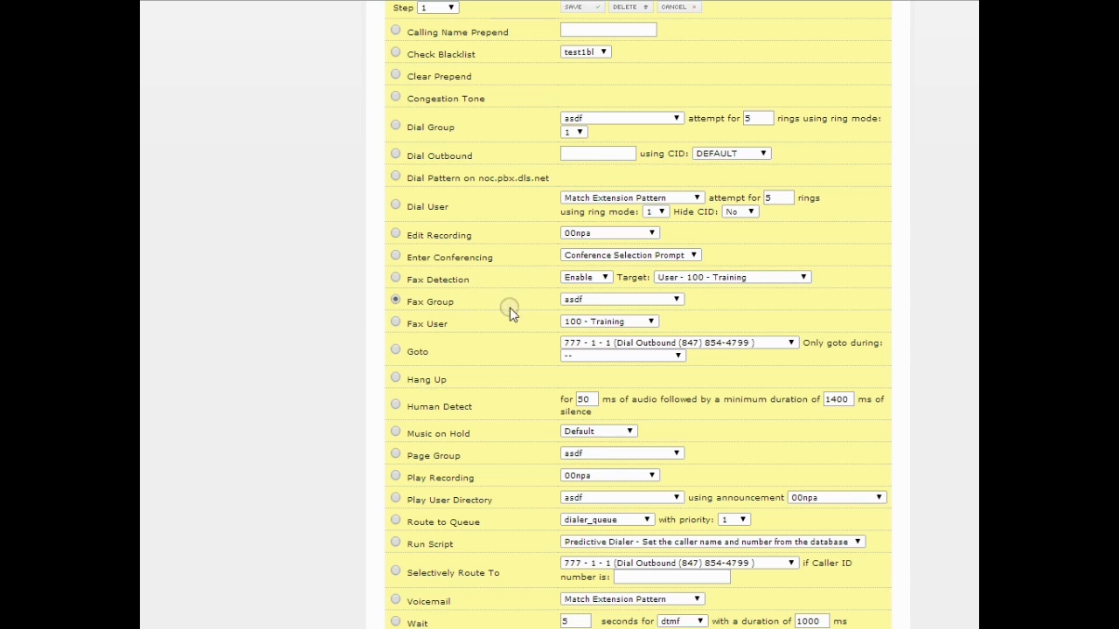
{"action": "left_click", "coordinate": [576, 303]}
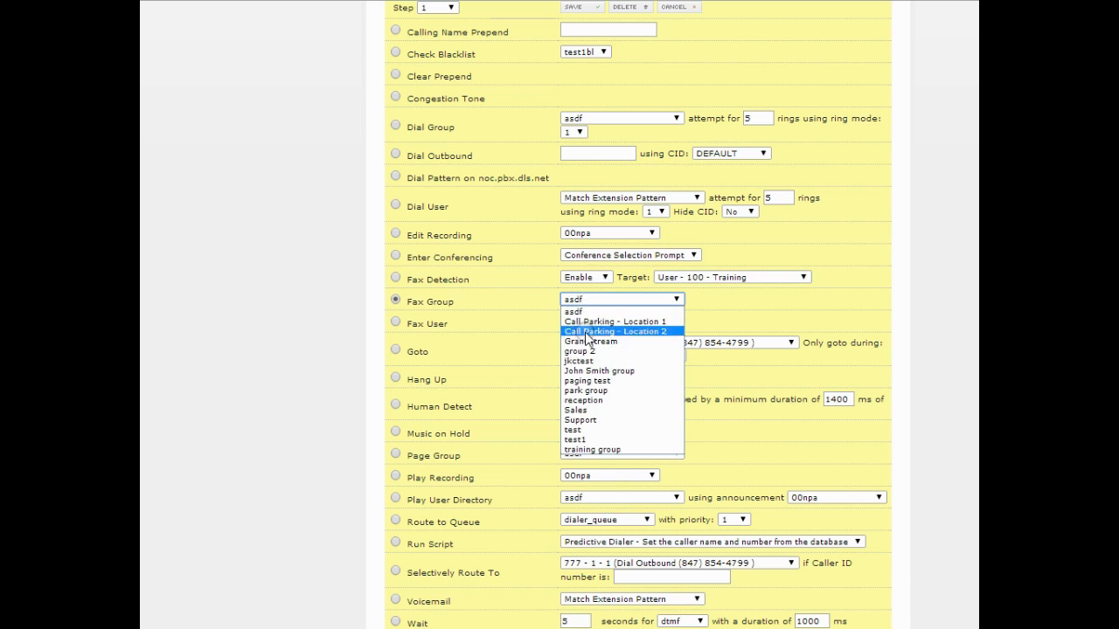
{"action": "left_click", "coordinate": [591, 351]}
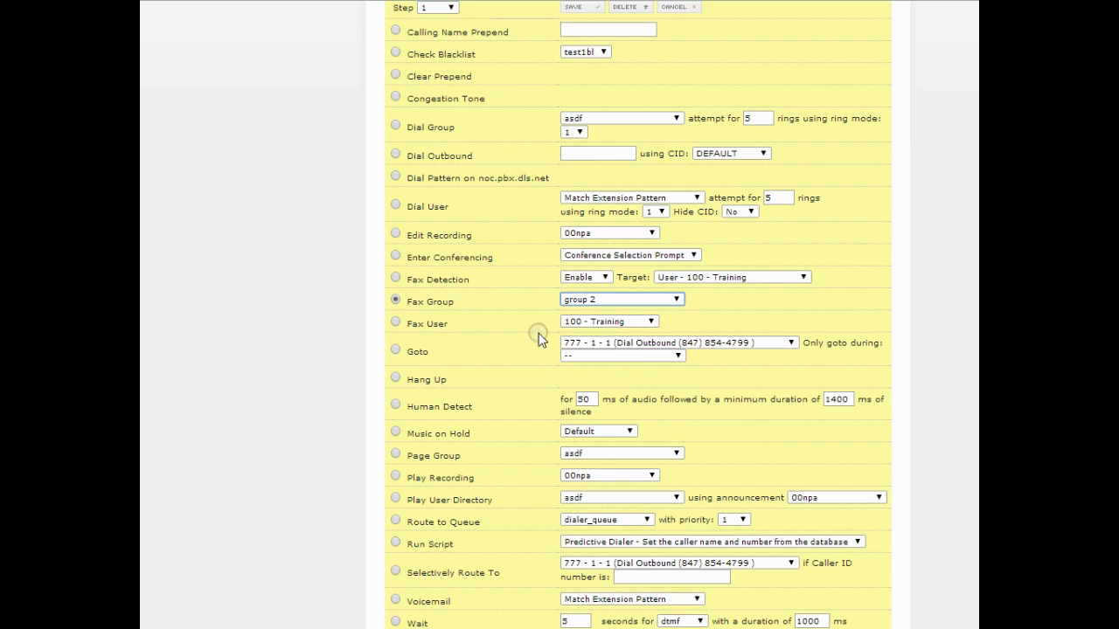
{"action": "left_click", "coordinate": [397, 324]}
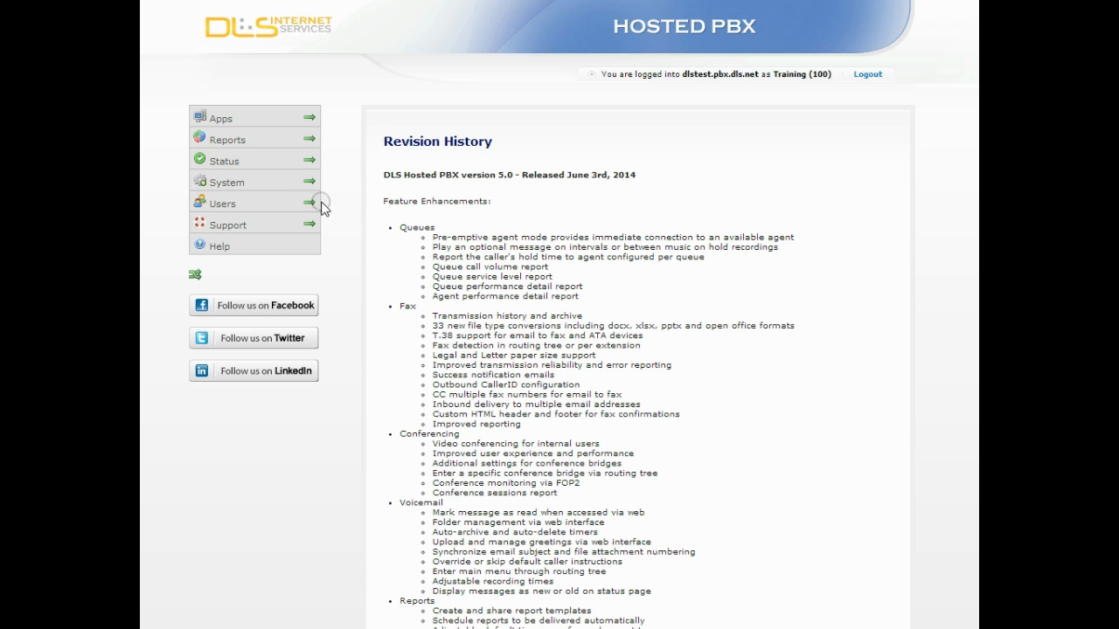
Open the users' conferencing settings and bring up the conference test54321 for editing.
{"action": "mouse_move", "coordinate": [313, 208]}
{"action": "left_click", "coordinate": [372, 249]}
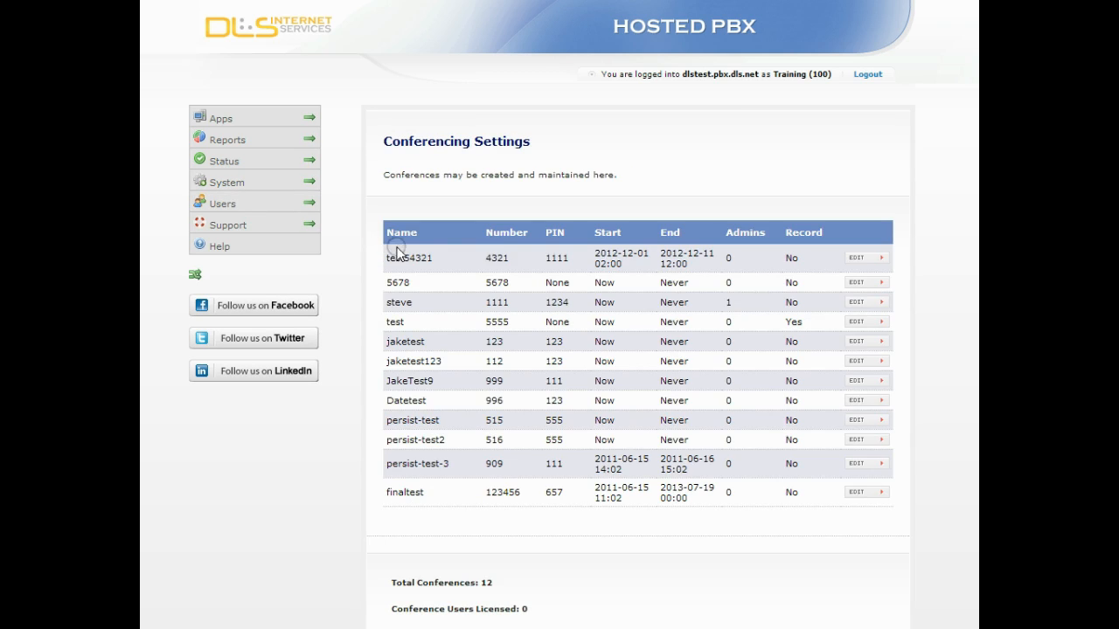
{"action": "left_click", "coordinate": [857, 257]}
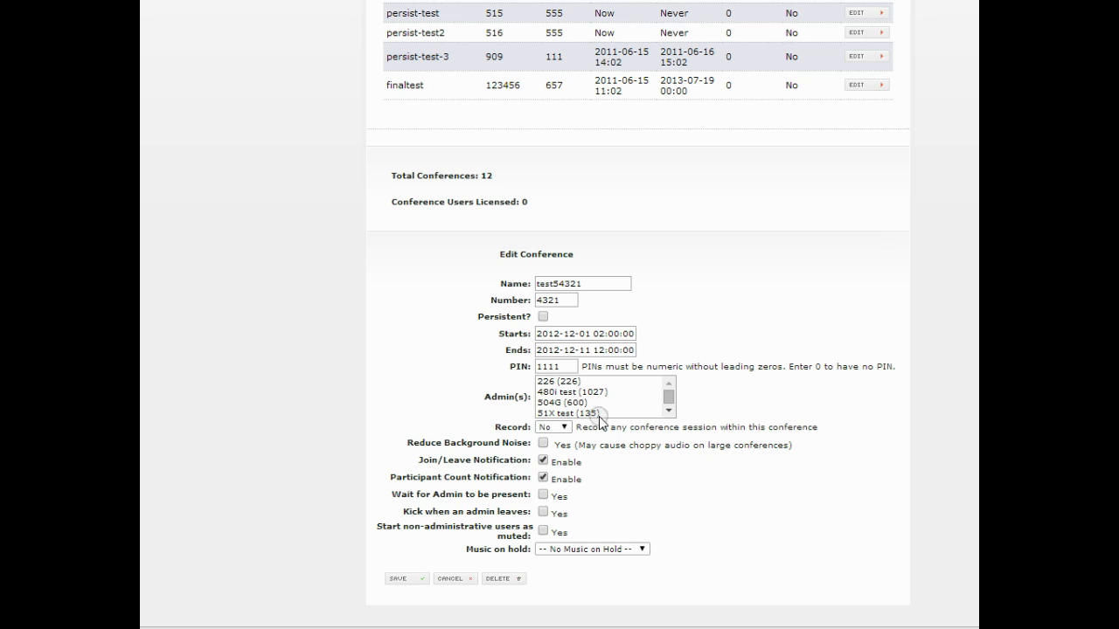
Set the conference to Record Yes, enable Reduce Background Noise and choose Holiday as its music on hold.
{"action": "left_click", "coordinate": [564, 427]}
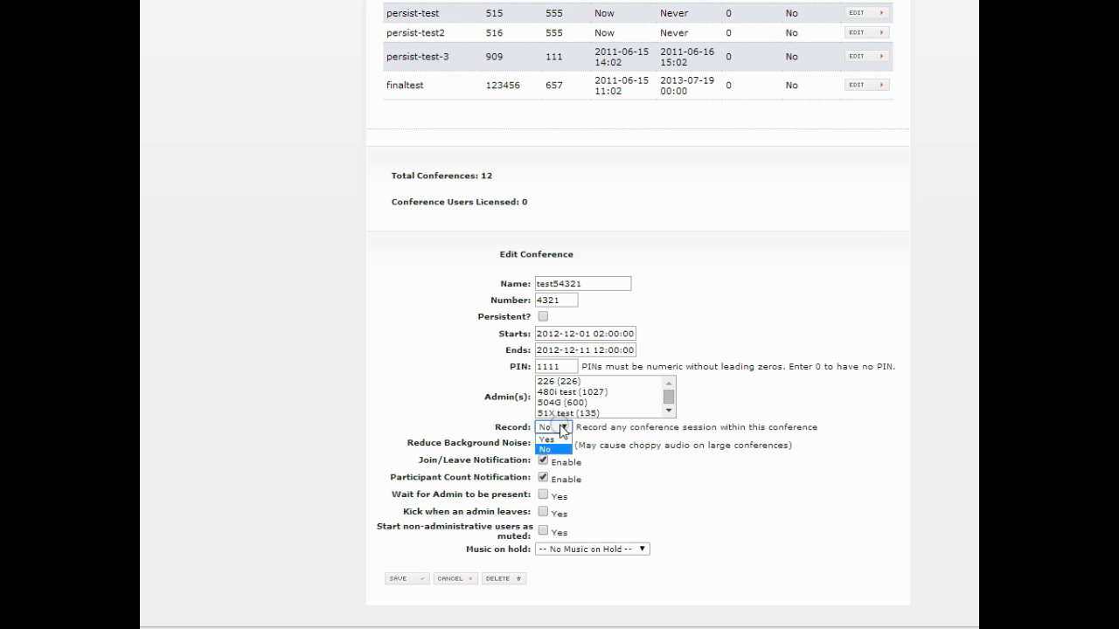
{"action": "left_click", "coordinate": [551, 439]}
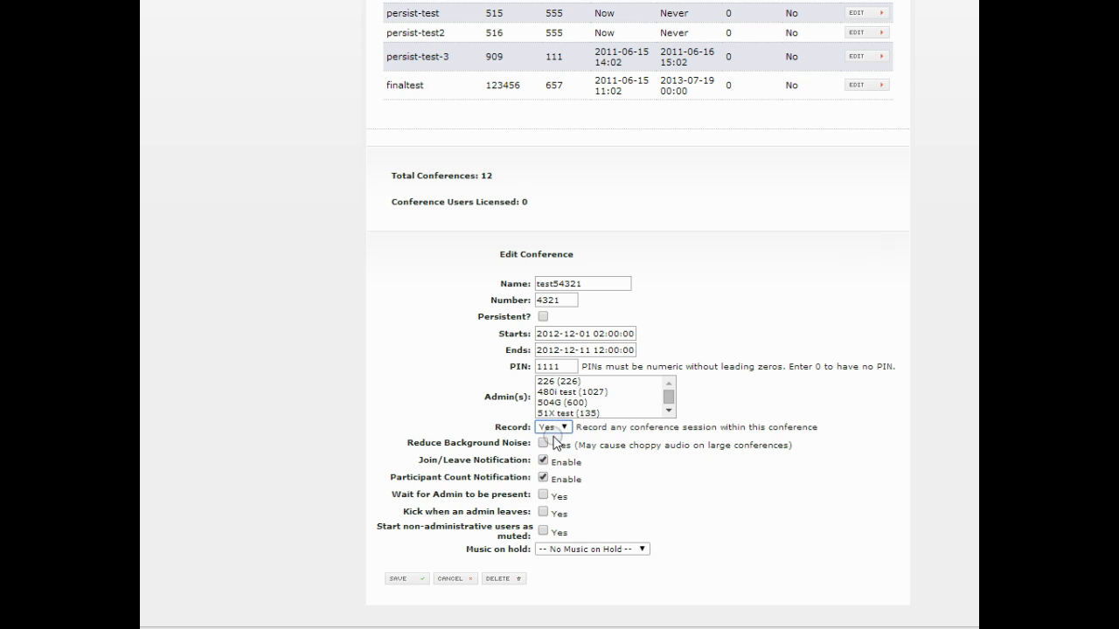
{"action": "left_click", "coordinate": [543, 444]}
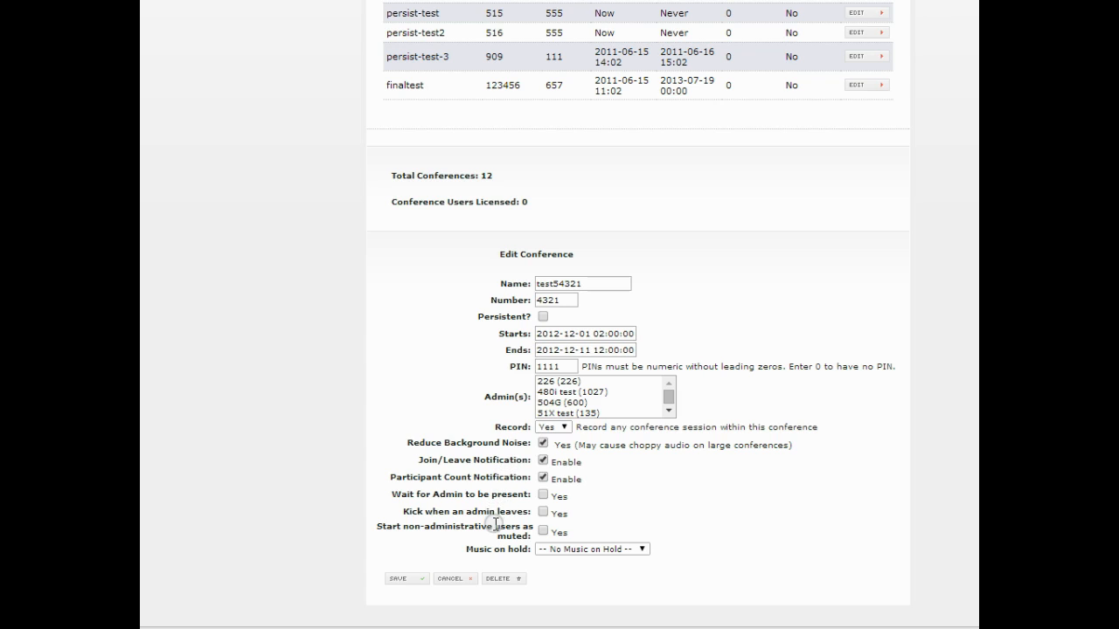
{"action": "left_click", "coordinate": [546, 550]}
{"action": "left_click", "coordinate": [575, 550]}
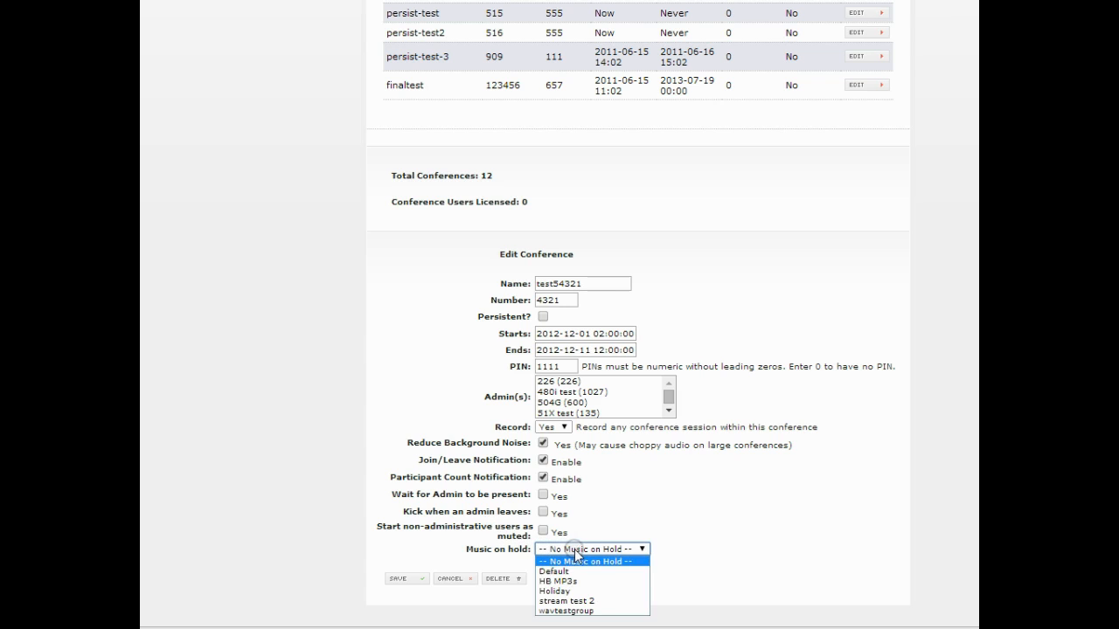
{"action": "left_click", "coordinate": [580, 591]}
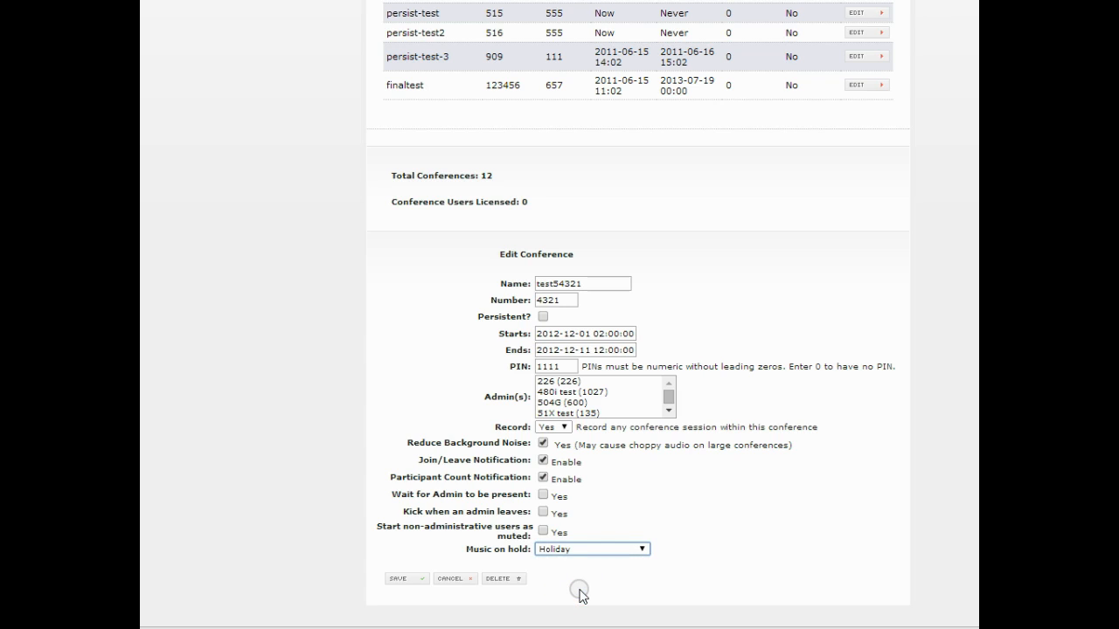
Open the active conference bridges and view the members of conference 5678 and their available actions.
{"action": "scroll", "coordinate": [577, 554], "scroll_direction": "up", "scroll_amount": 5}
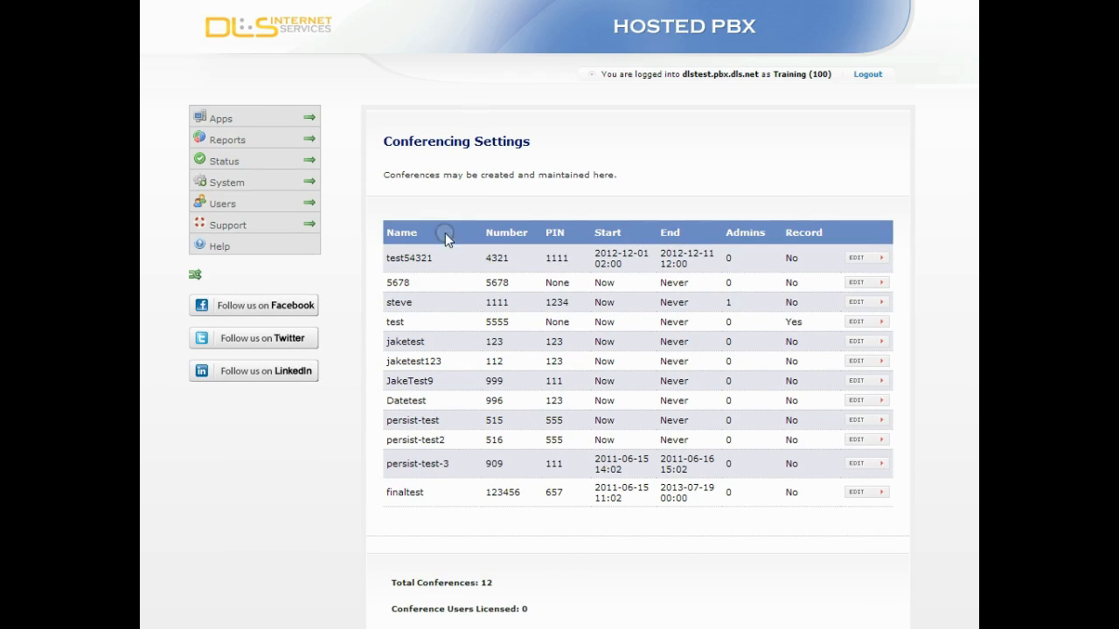
{"action": "mouse_move", "coordinate": [309, 117]}
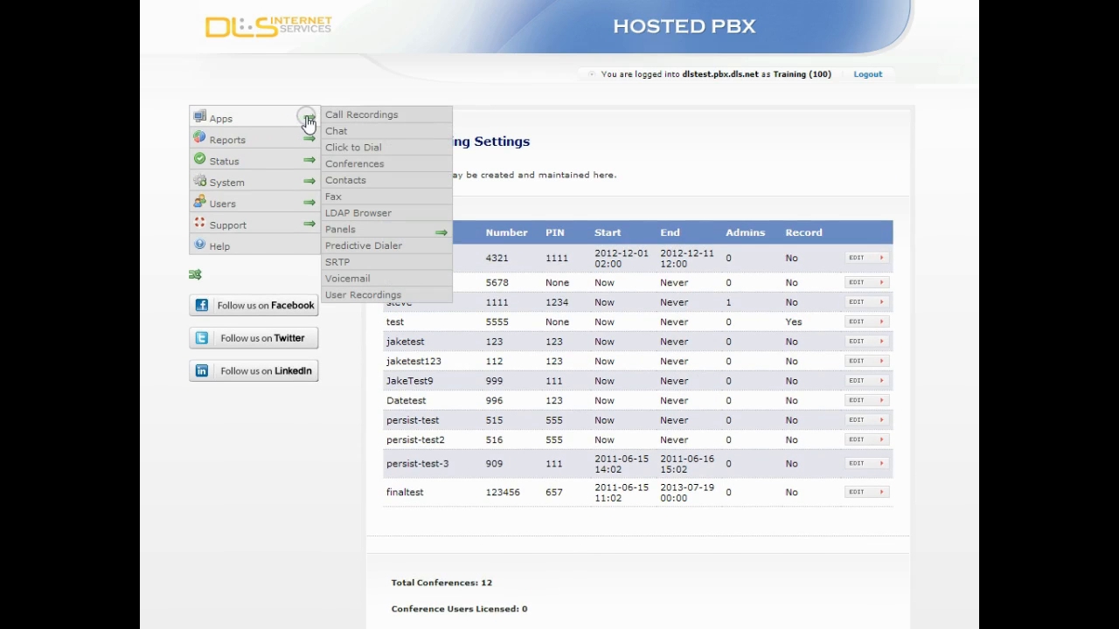
{"action": "left_click", "coordinate": [388, 166]}
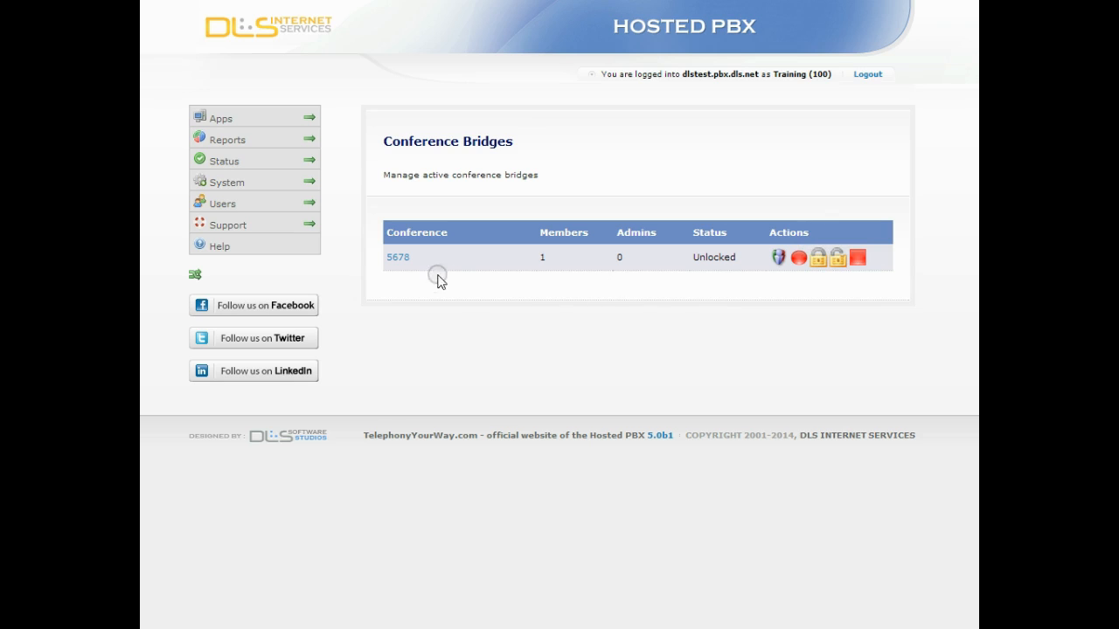
{"action": "left_click", "coordinate": [396, 259]}
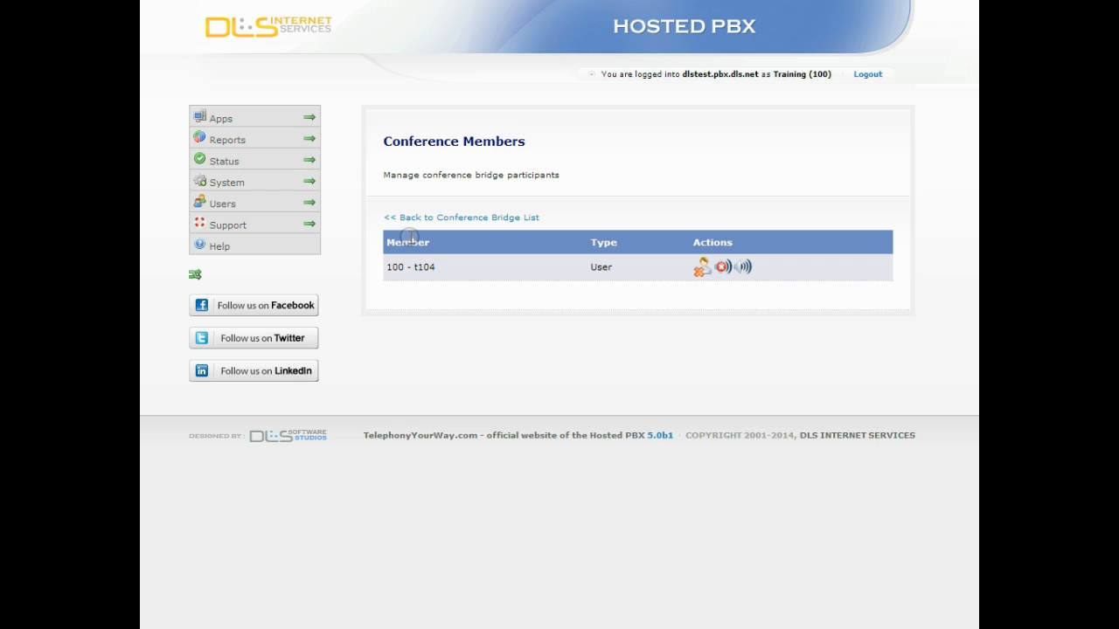
Return to the Default call routing branch and open step 1 of option 0 to see its available actions.
{"action": "left_click", "coordinate": [309, 184]}
{"action": "mouse_move", "coordinate": [355, 212]}
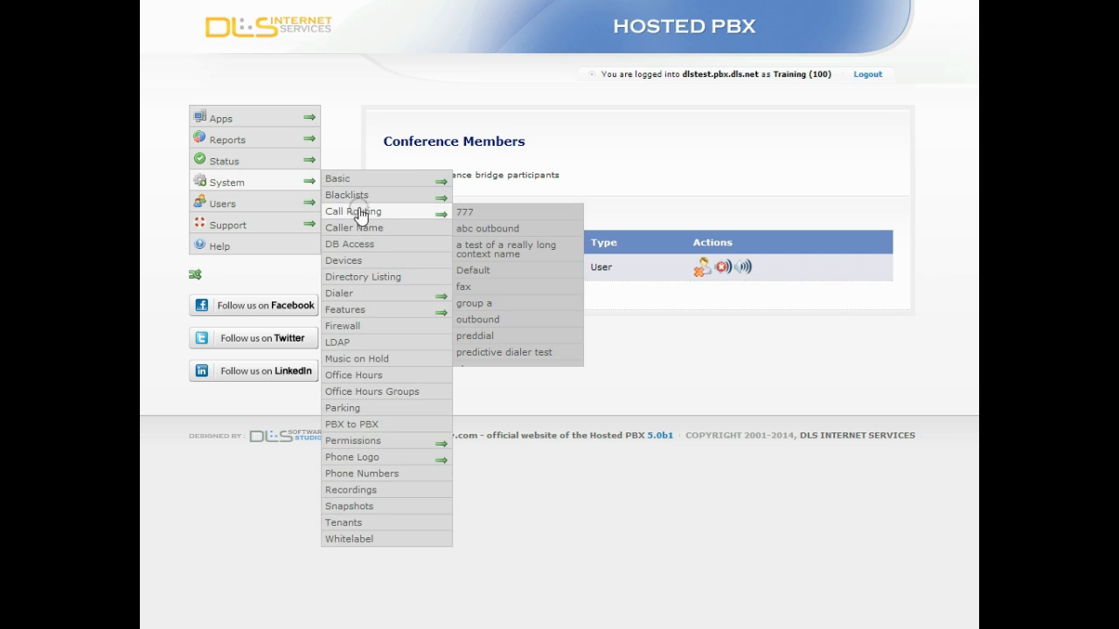
{"action": "left_click", "coordinate": [489, 271]}
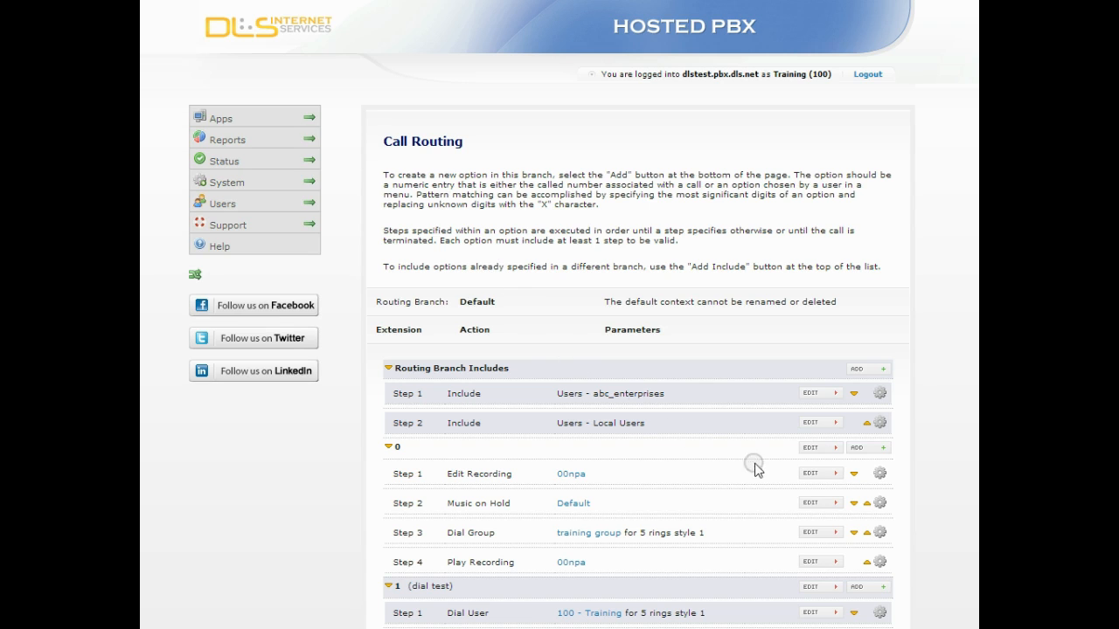
{"action": "left_click", "coordinate": [812, 473]}
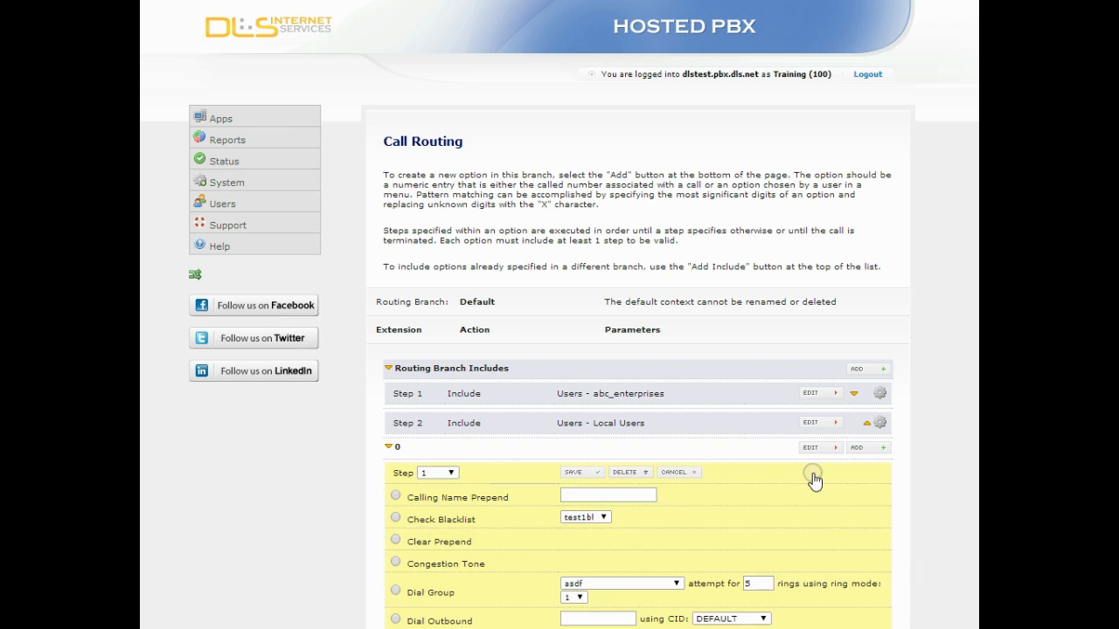
{"action": "scroll", "coordinate": [812, 478], "scroll_direction": "down", "scroll_amount": 5}
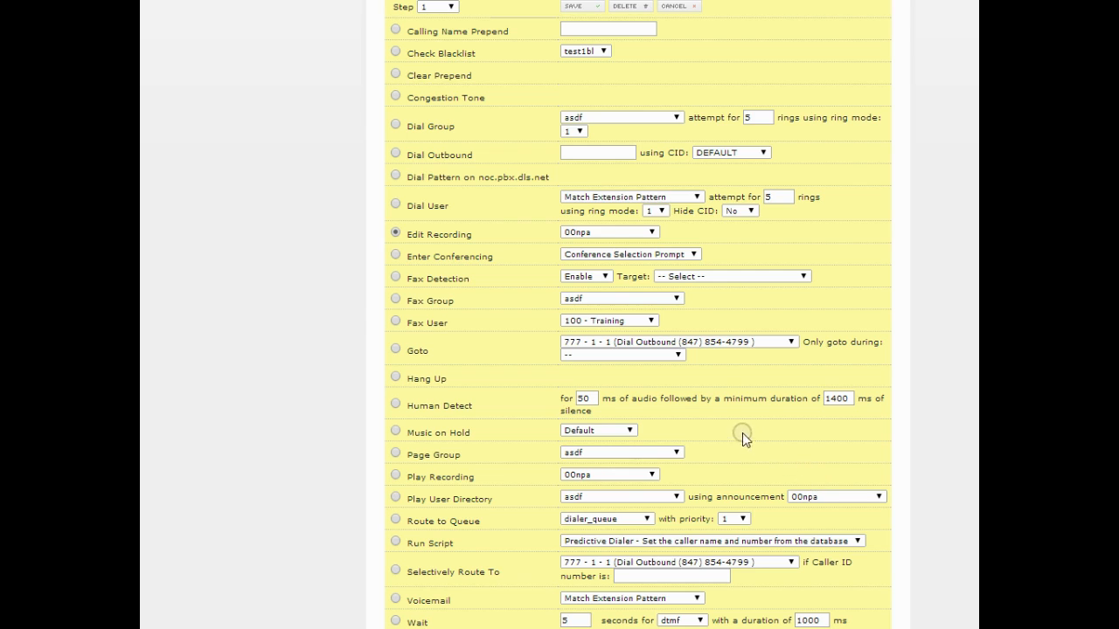
Set the routing step's action to Enter Conferencing with the conference 909 - persist-test-3.
{"action": "left_click", "coordinate": [395, 254]}
{"action": "left_click", "coordinate": [596, 254]}
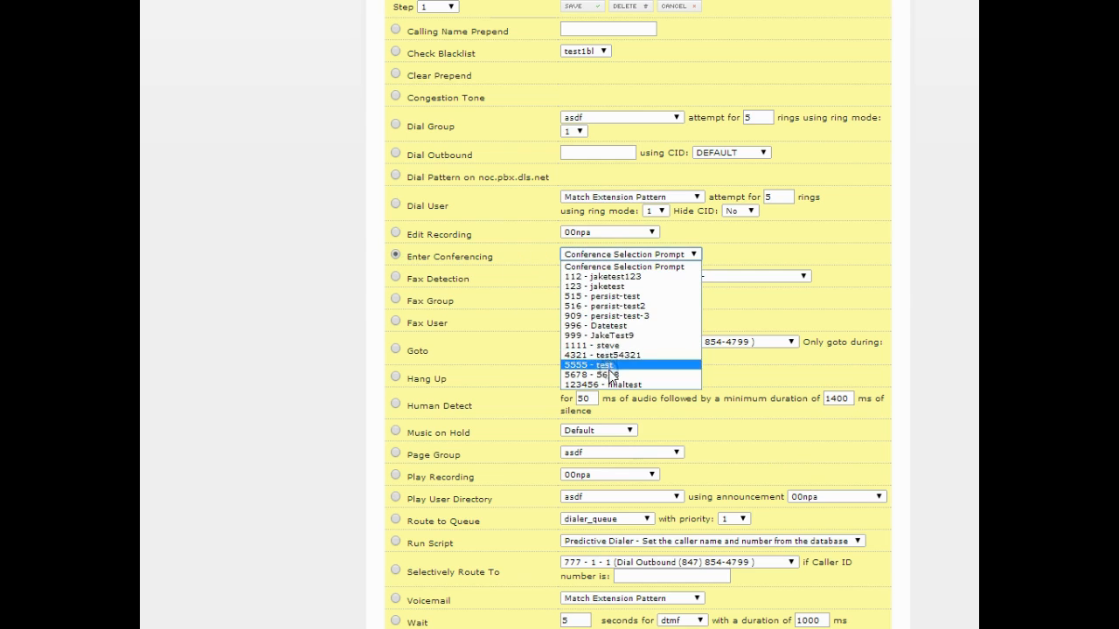
{"action": "left_click", "coordinate": [607, 315]}
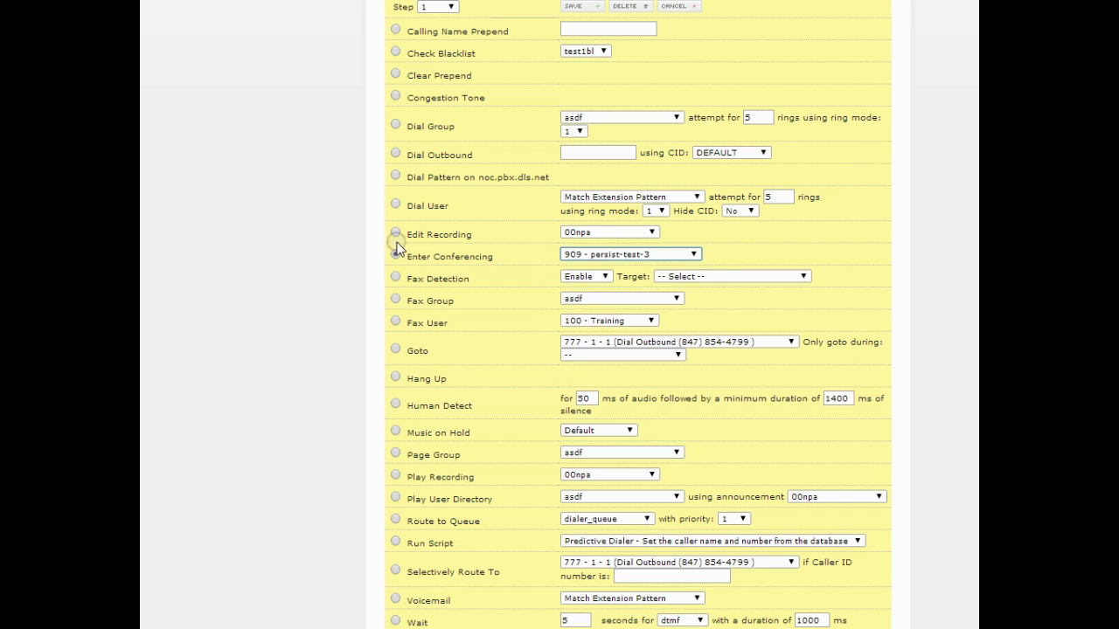
Open the configuration of the training operator panel and bring up its conference group for editing.
{"action": "scroll", "coordinate": [284, 253], "scroll_direction": "up", "scroll_amount": 5}
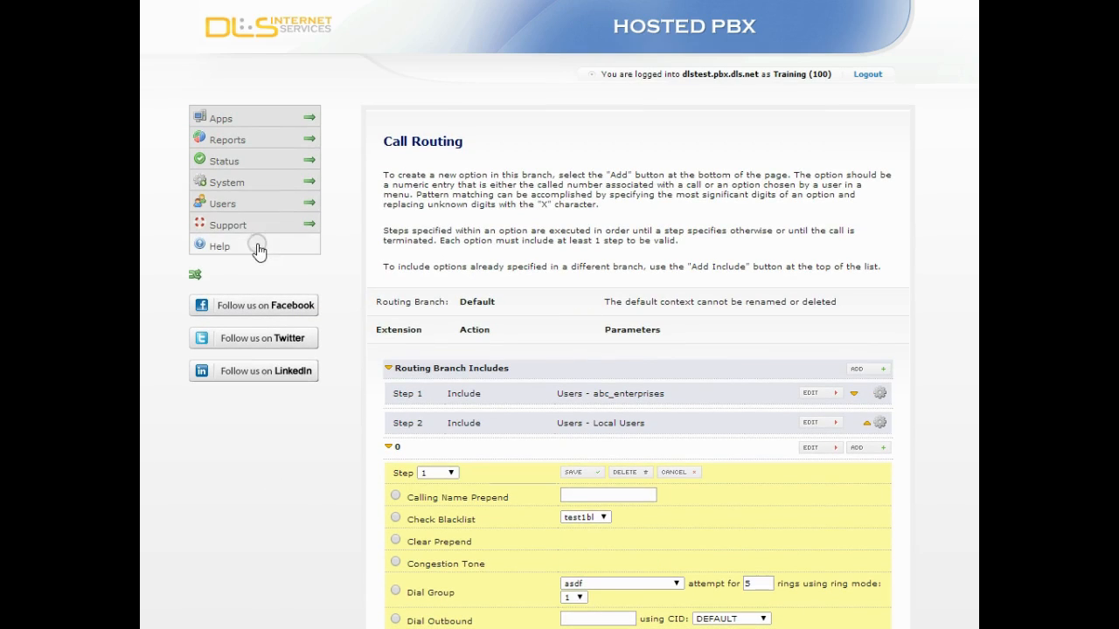
{"action": "mouse_move", "coordinate": [262, 210]}
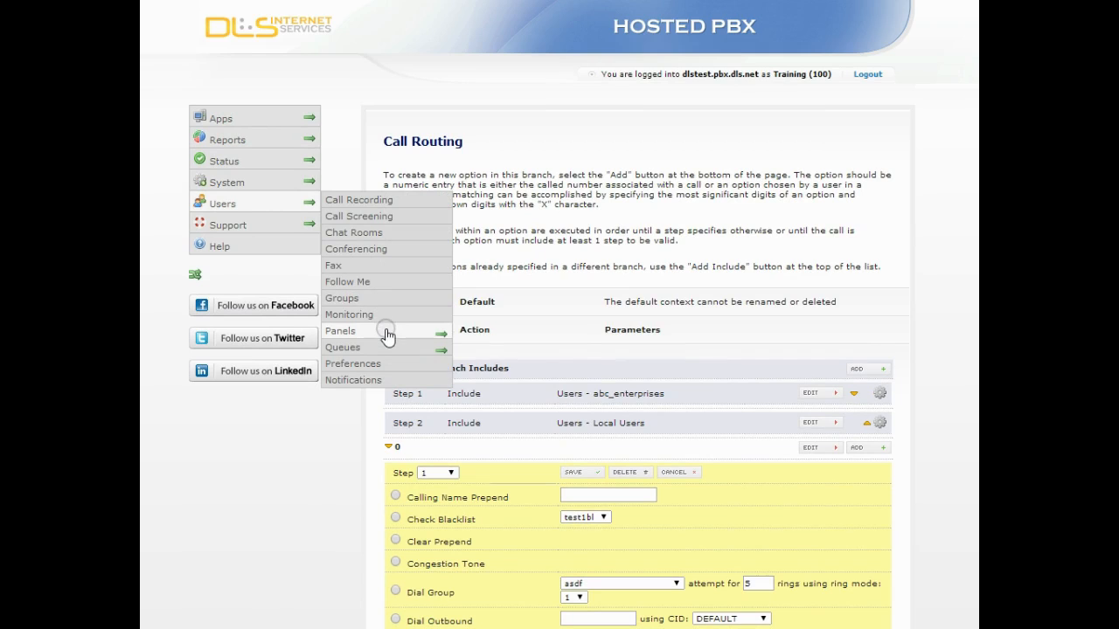
{"action": "mouse_move", "coordinate": [387, 337]}
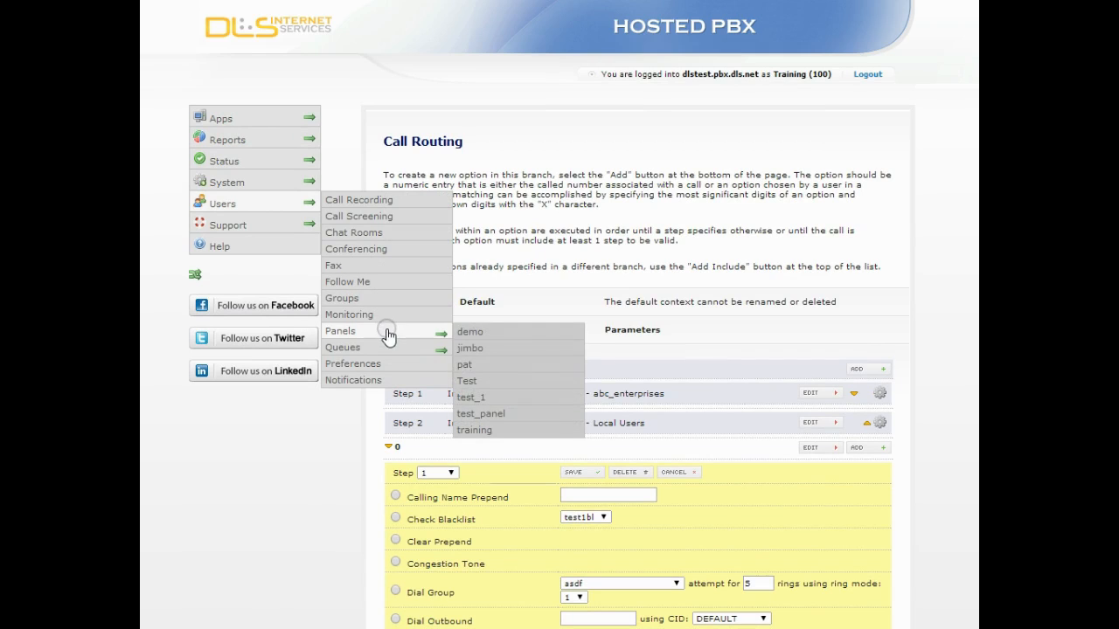
{"action": "left_click", "coordinate": [476, 430]}
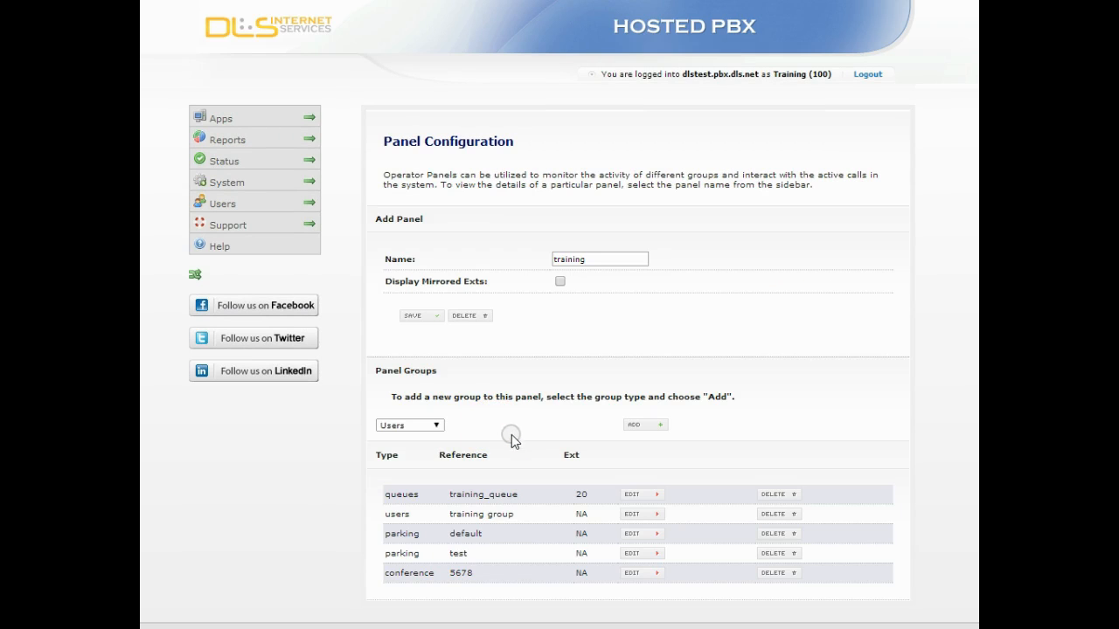
{"action": "left_click", "coordinate": [660, 570]}
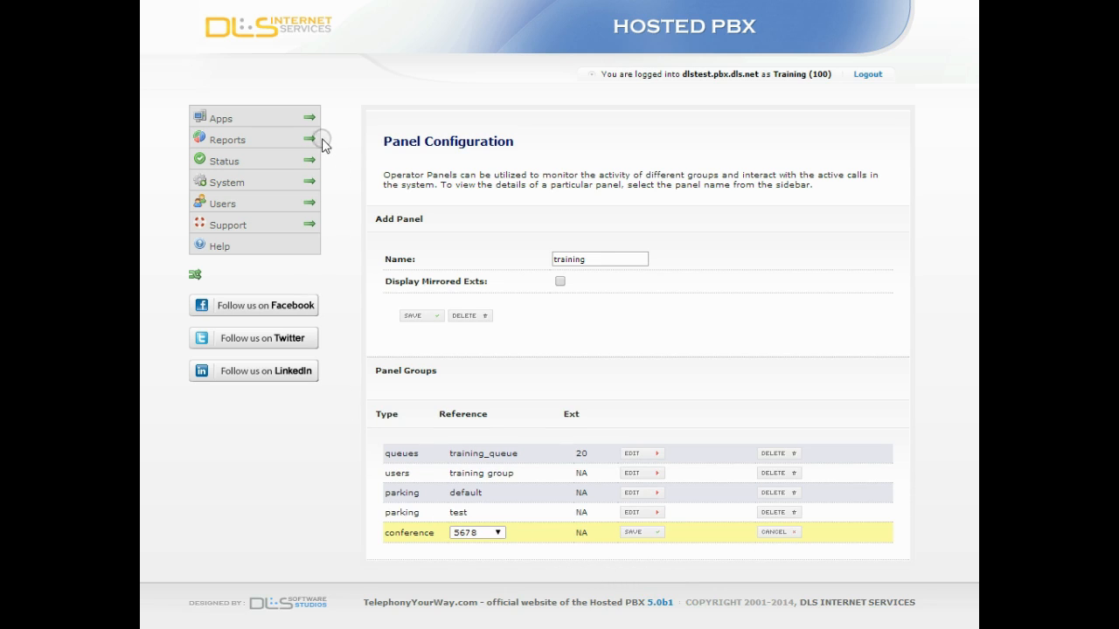
Generate a session report for the specific conference 5678 and open the participants of session 1.
{"action": "mouse_move", "coordinate": [307, 140]}
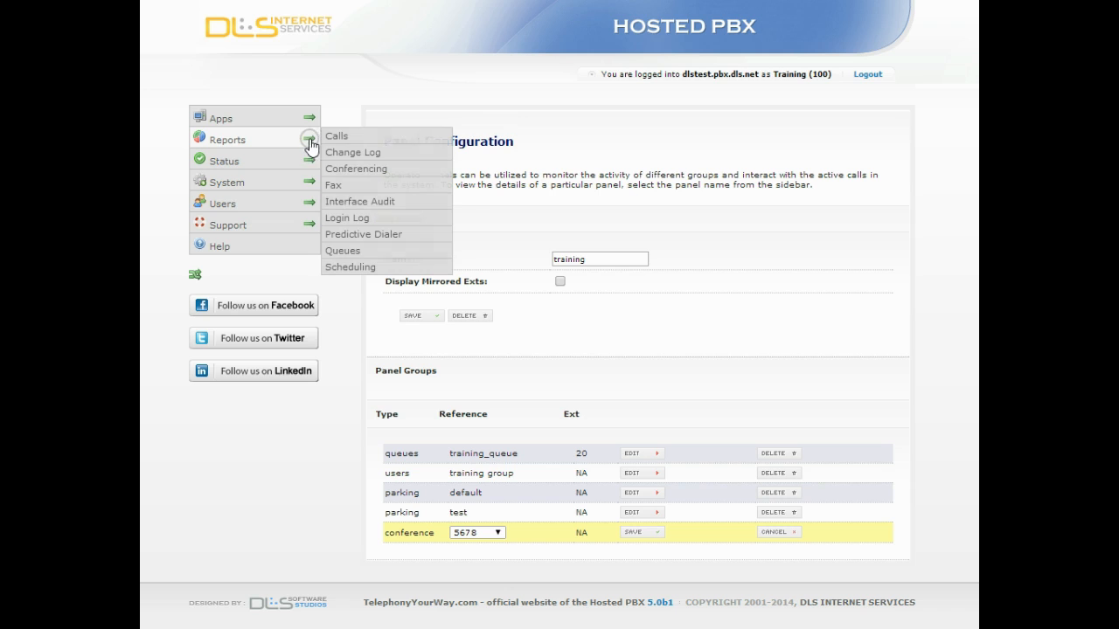
{"action": "left_click", "coordinate": [355, 169]}
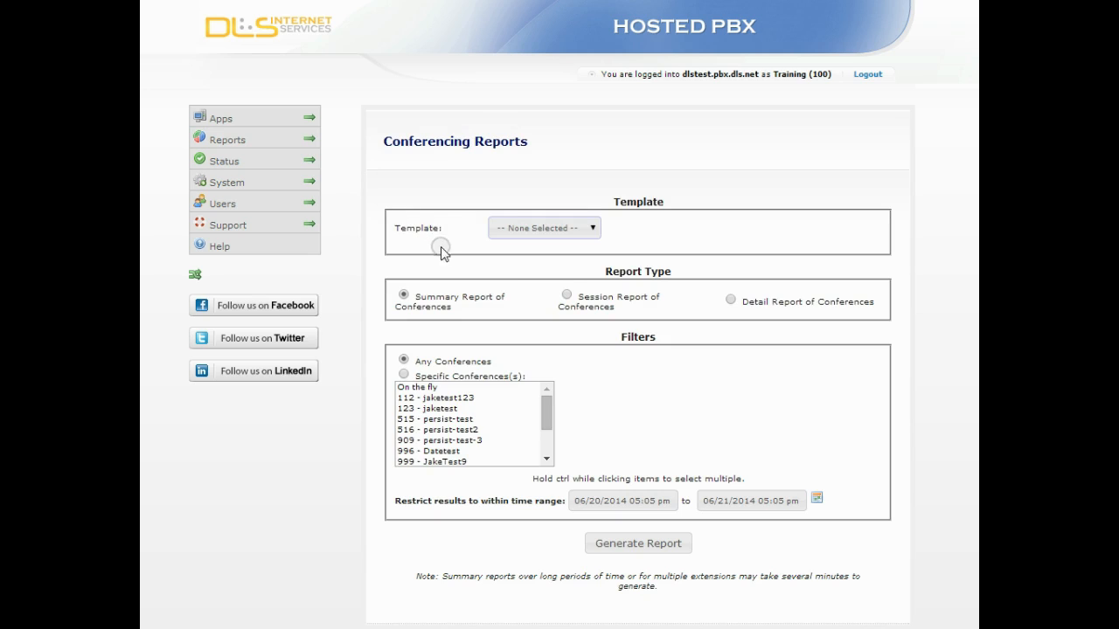
{"action": "left_click", "coordinate": [567, 296]}
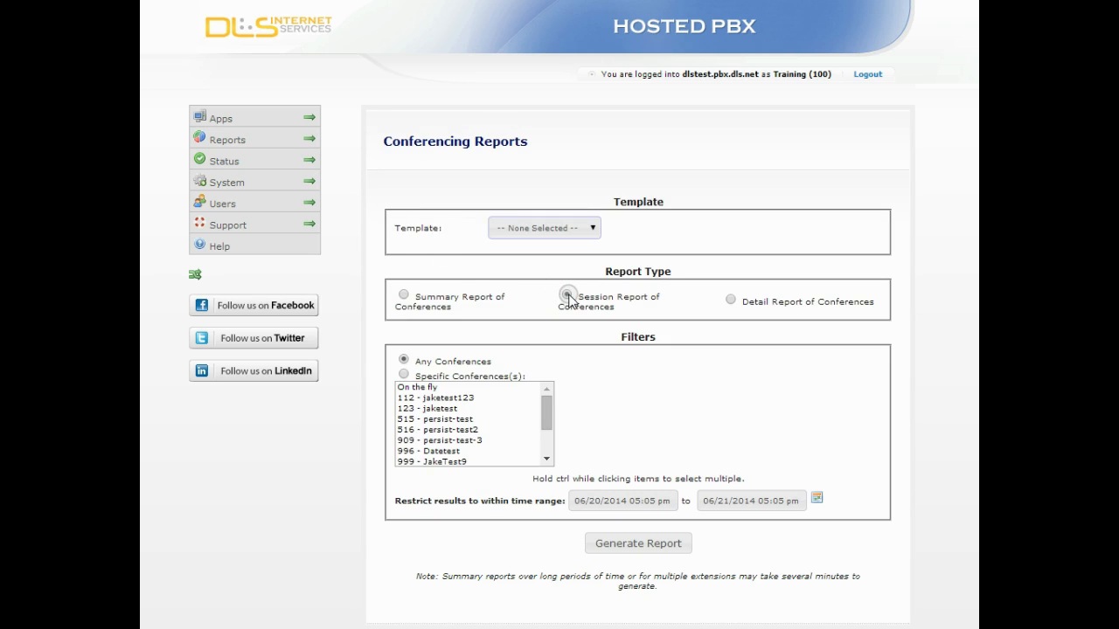
{"action": "left_click_drag", "start_coordinate": [546, 407], "coordinate": [549, 451]}
{"action": "left_click", "coordinate": [481, 451]}
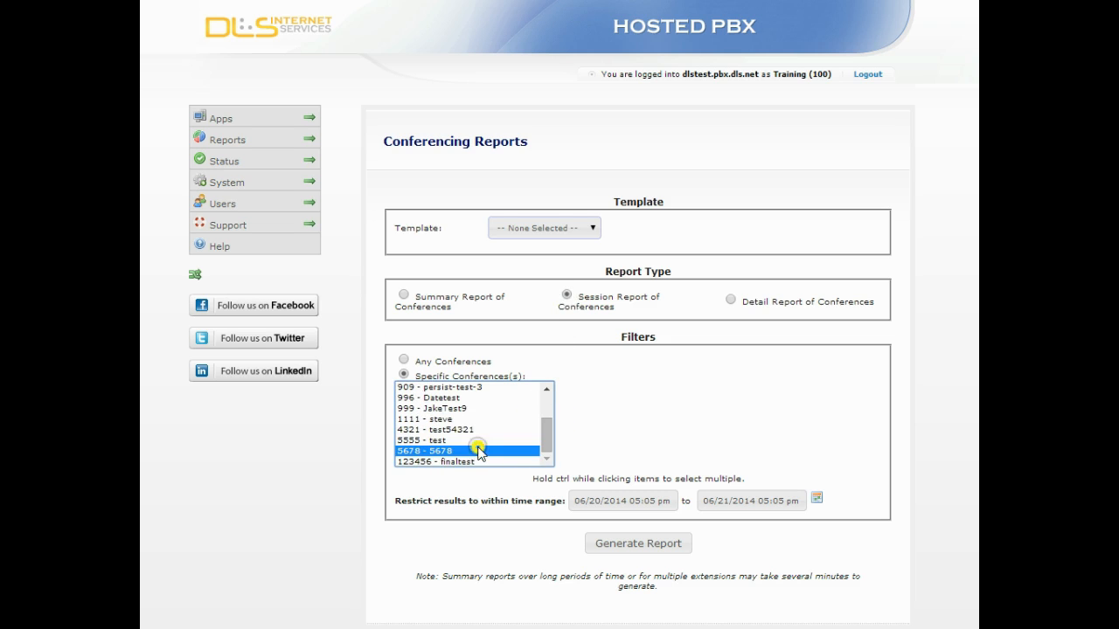
{"action": "left_click", "coordinate": [626, 544]}
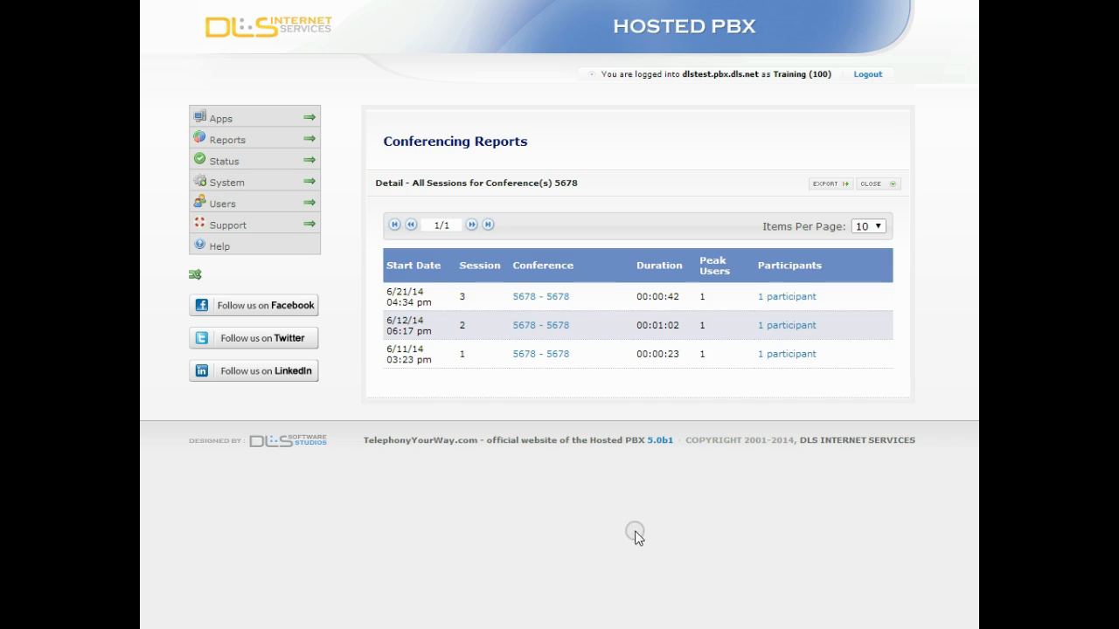
{"action": "left_click", "coordinate": [778, 357]}
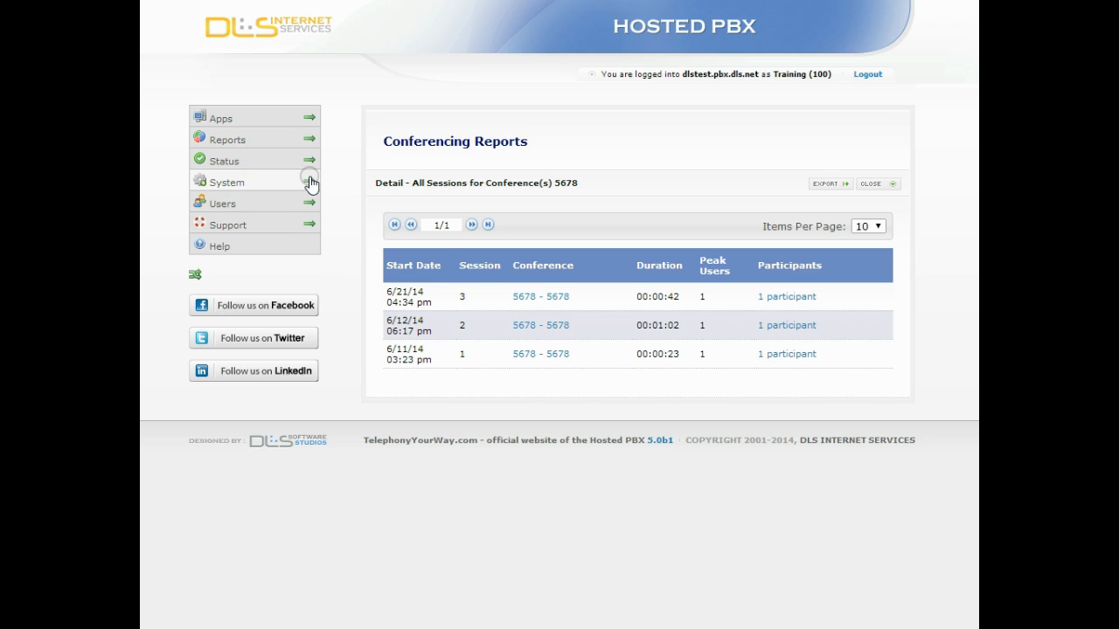
Open the Default feature settings and look through the available options.
{"action": "mouse_move", "coordinate": [310, 182]}
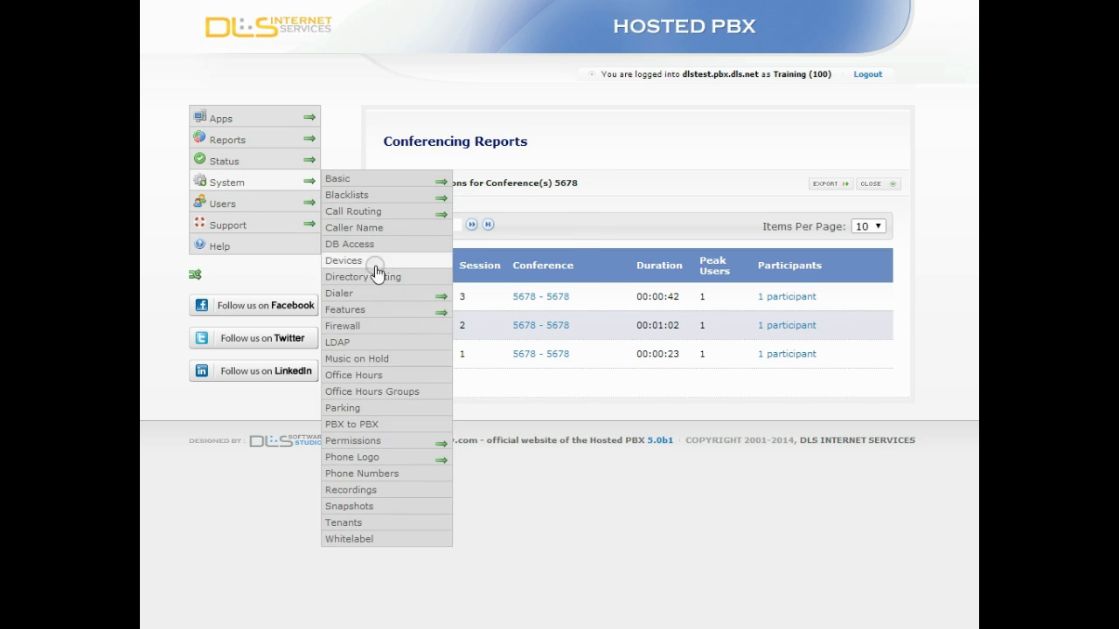
{"action": "mouse_move", "coordinate": [378, 313]}
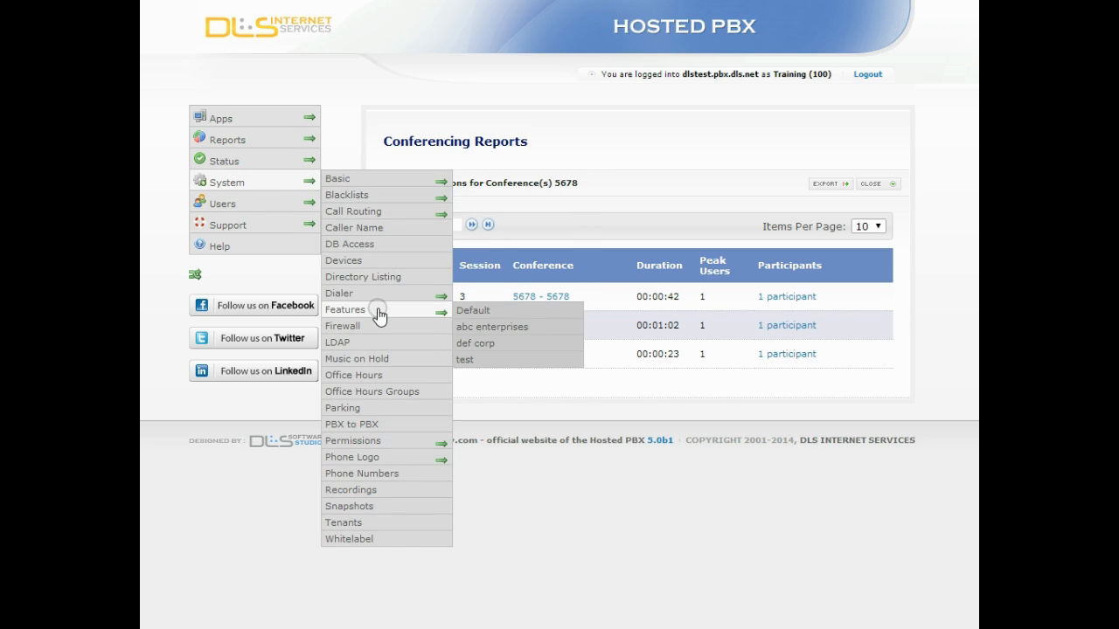
{"action": "left_click", "coordinate": [471, 313]}
{"action": "scroll", "coordinate": [500, 384], "scroll_direction": "down", "scroll_amount": 2}
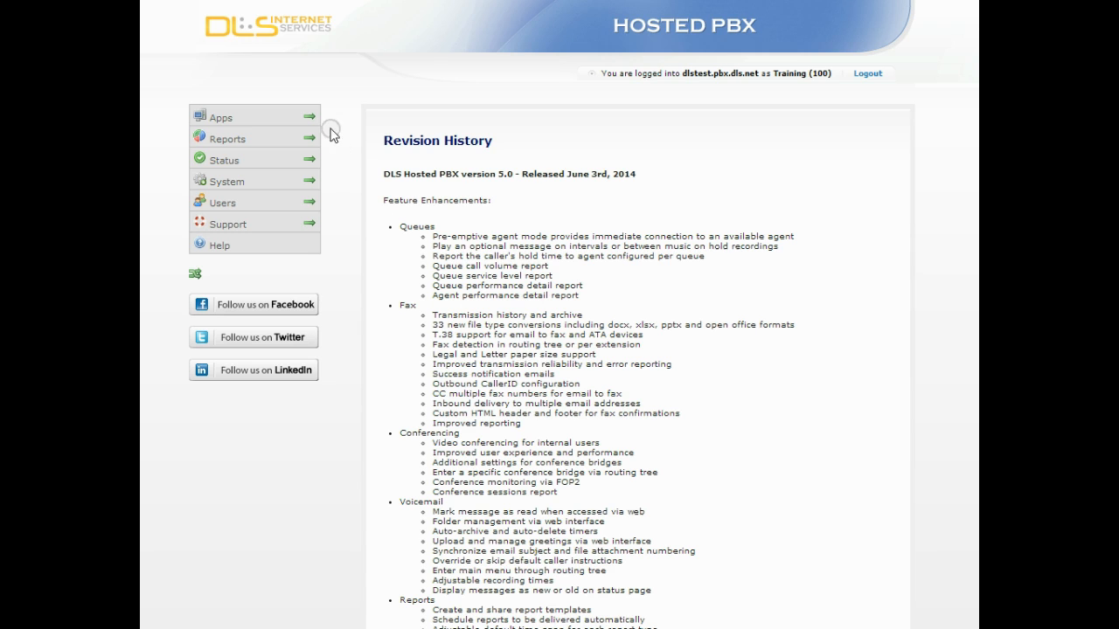
Open the voicemail application, select the message in the INBOX folder and choose Forward as its action.
{"action": "mouse_move", "coordinate": [315, 119]}
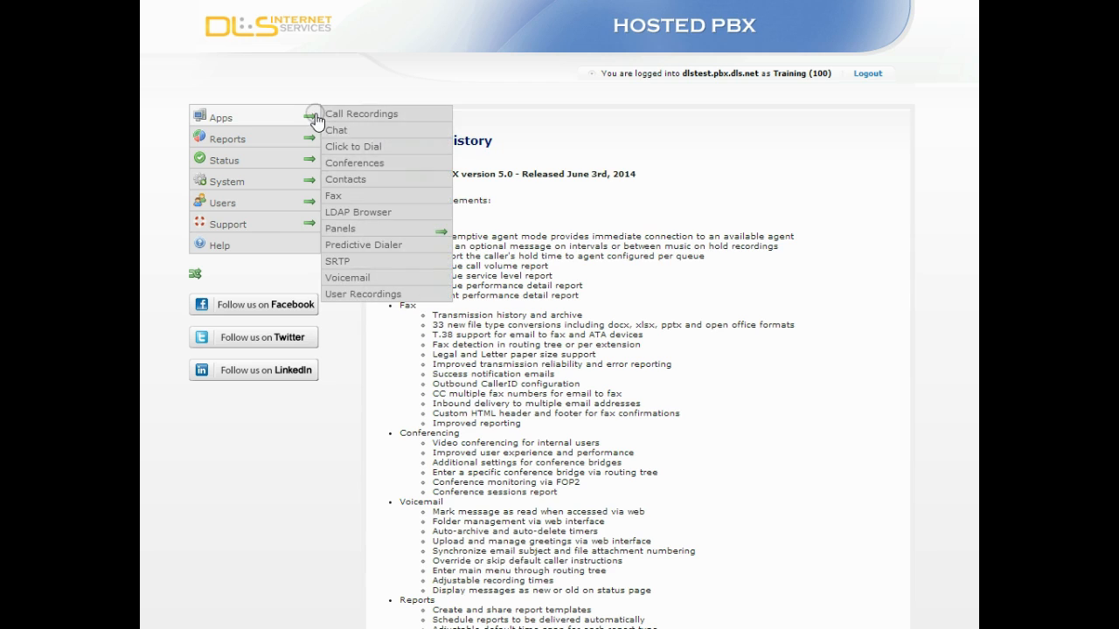
{"action": "left_click", "coordinate": [367, 277]}
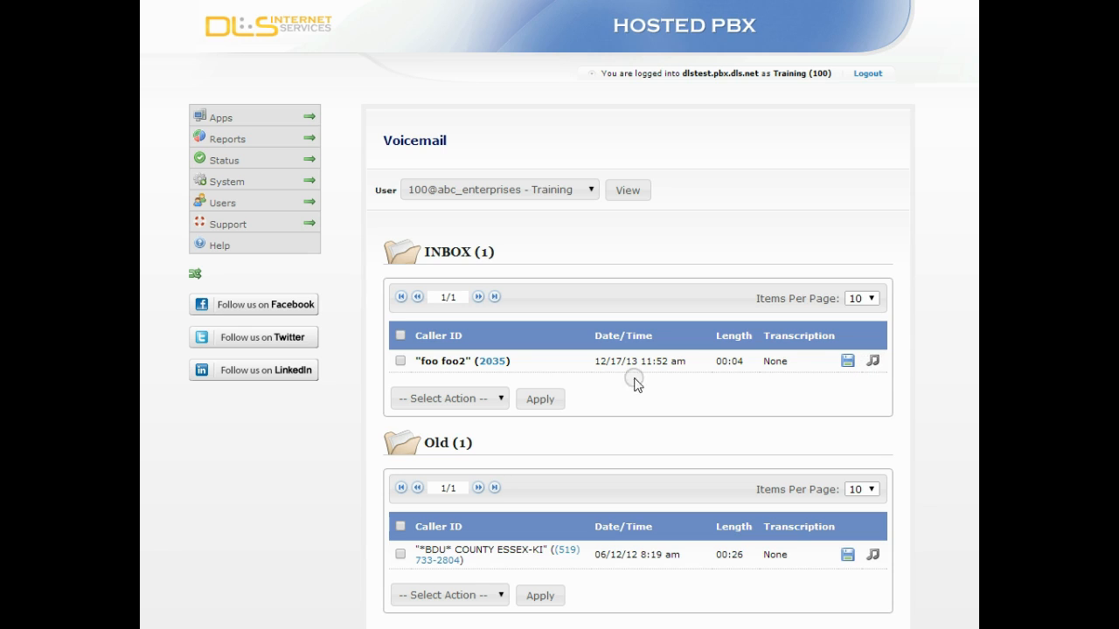
{"action": "left_click", "coordinate": [401, 361]}
{"action": "left_click", "coordinate": [427, 392]}
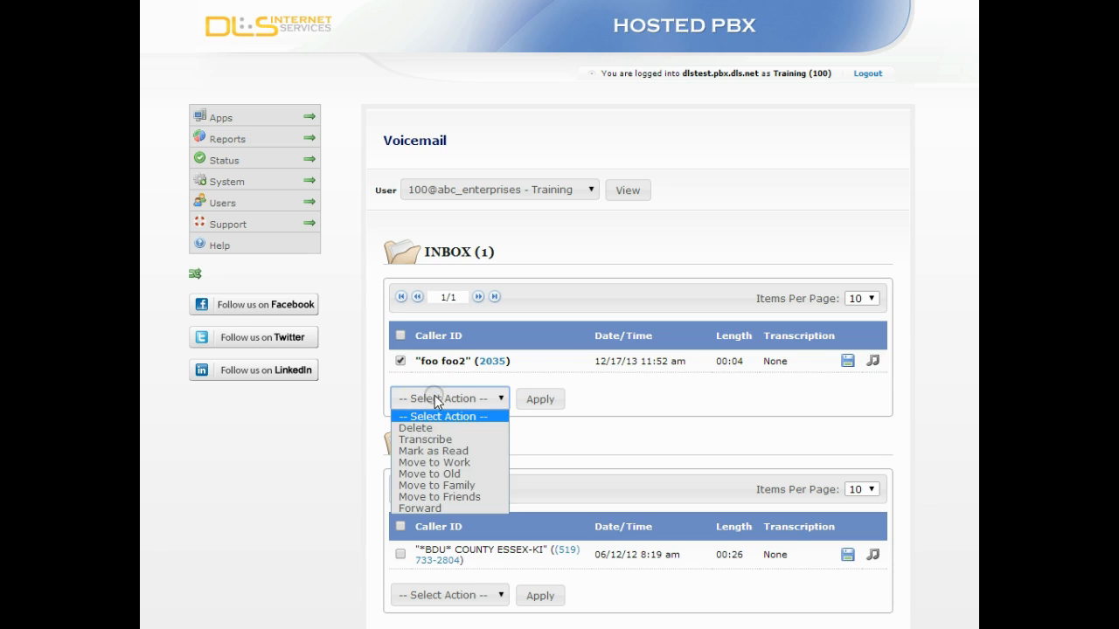
{"action": "left_click", "coordinate": [469, 508]}
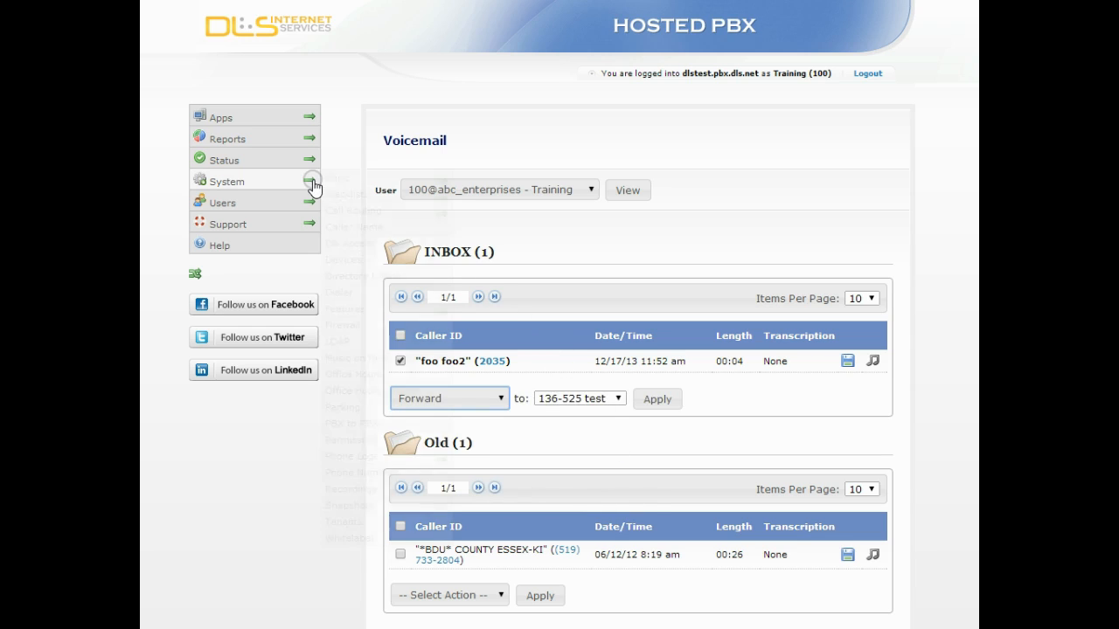
In the Default basic system settings, view the maximum voicemail message length choices and set Voicemail Greeting Instructions to Disabled.
{"action": "mouse_move", "coordinate": [311, 184]}
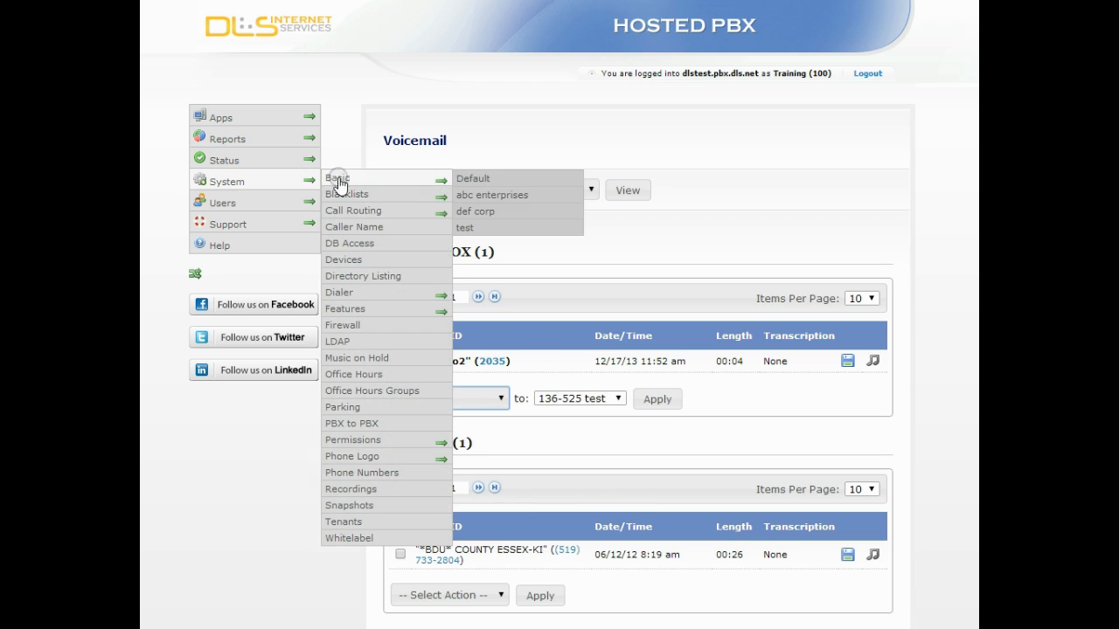
{"action": "left_click", "coordinate": [477, 183]}
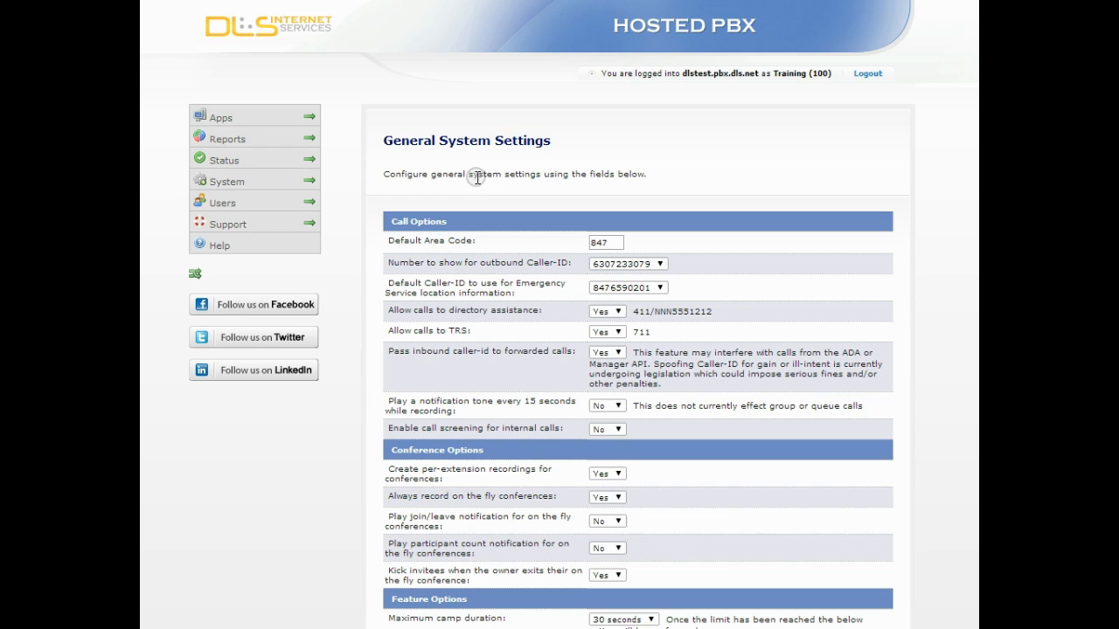
{"action": "scroll", "coordinate": [481, 285], "scroll_direction": "down", "scroll_amount": 8}
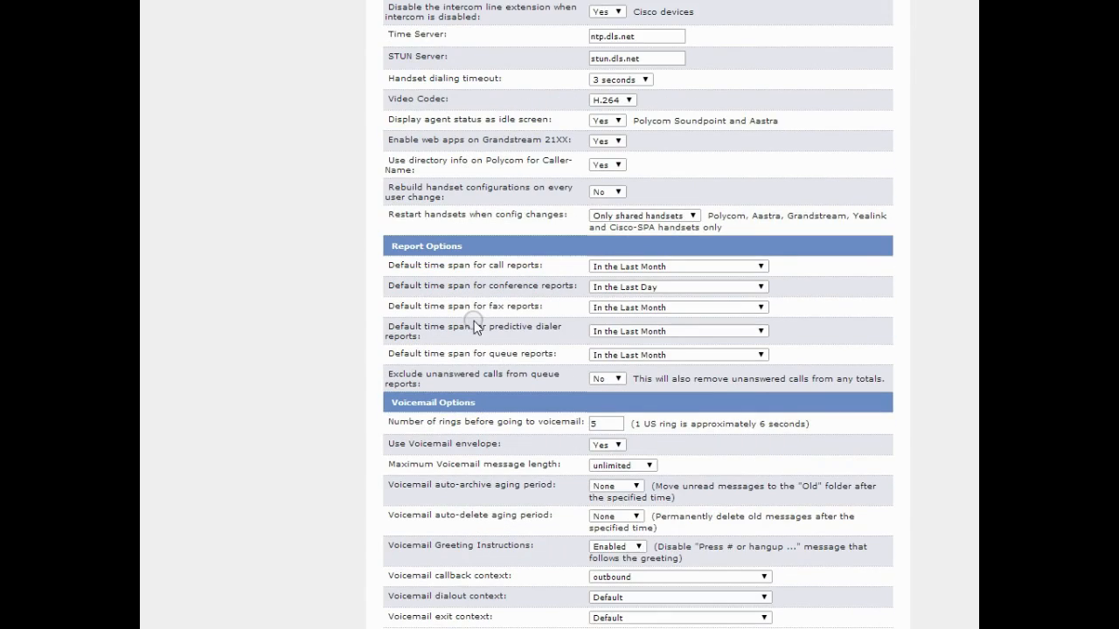
{"action": "scroll", "coordinate": [473, 323], "scroll_direction": "down", "scroll_amount": 2}
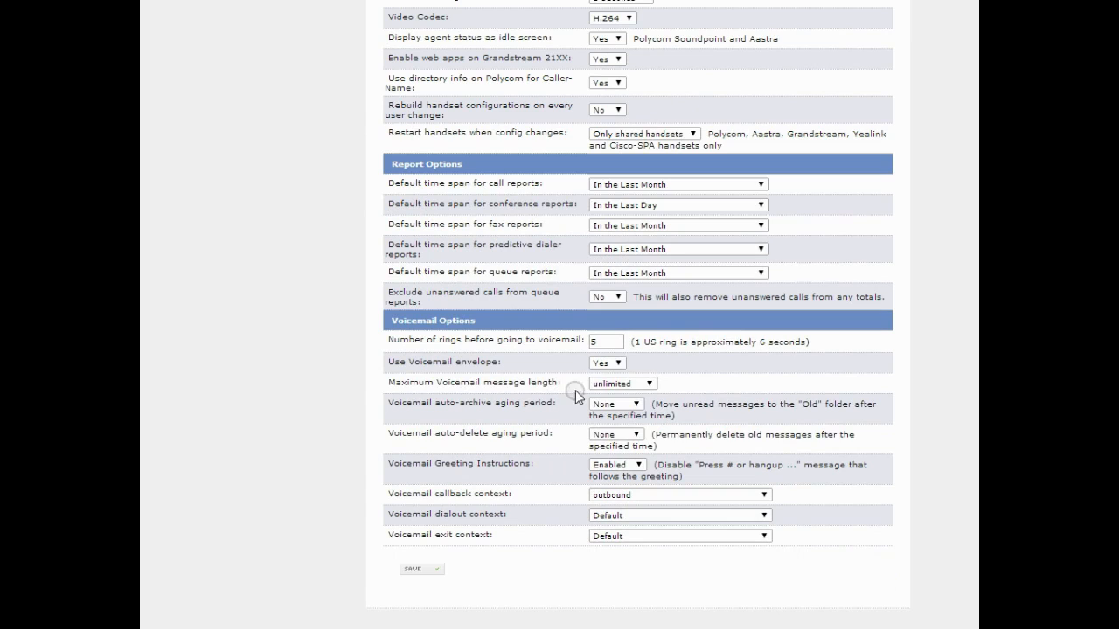
{"action": "left_click", "coordinate": [649, 385]}
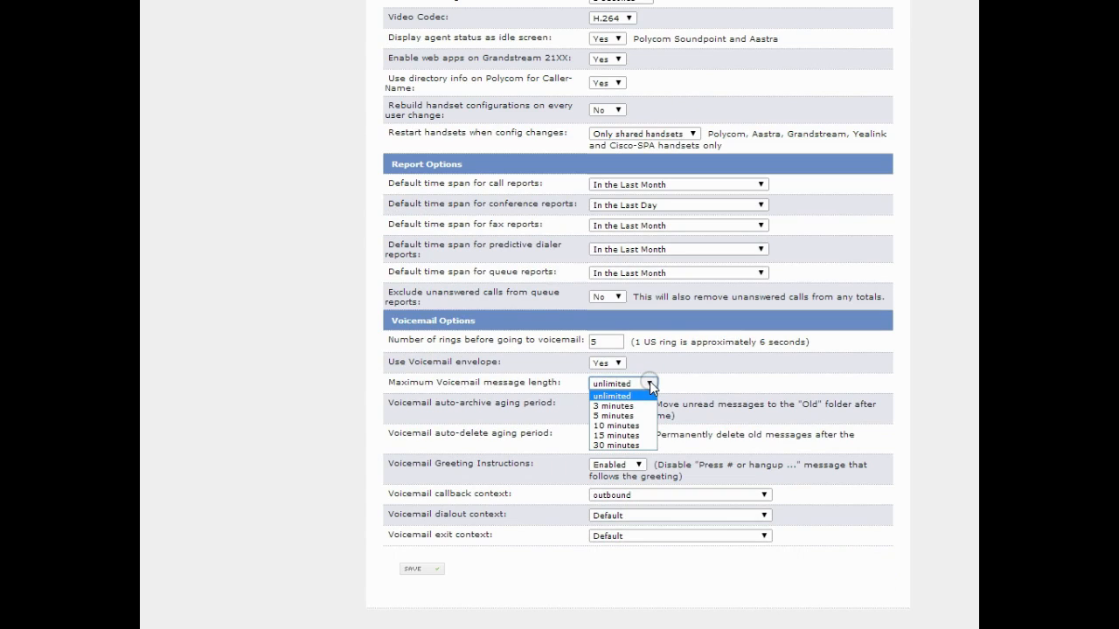
{"action": "left_click", "coordinate": [650, 385]}
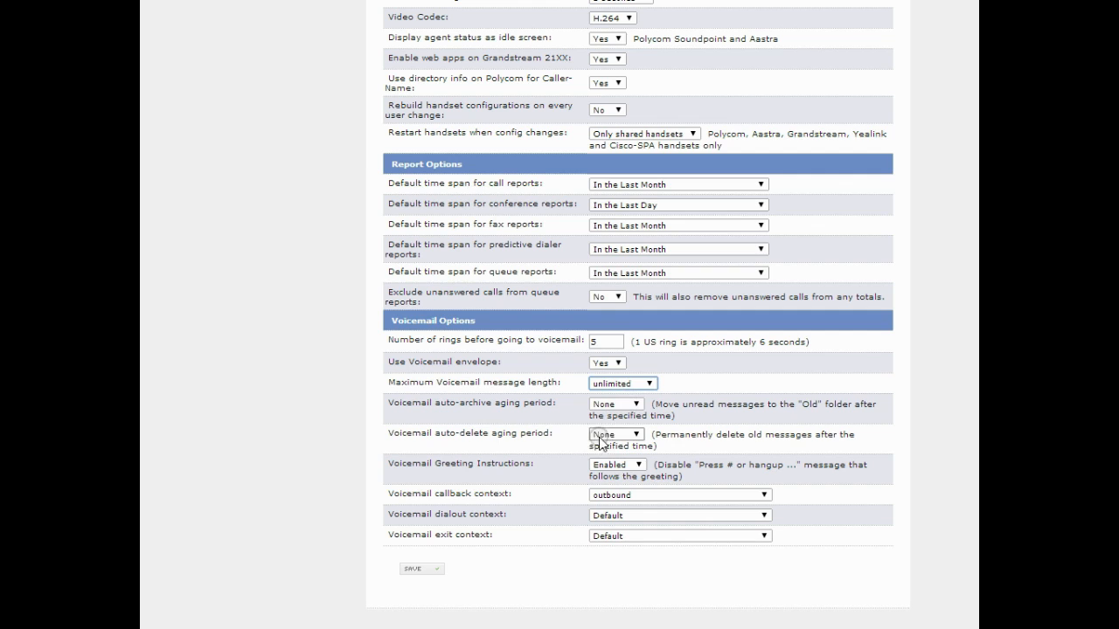
{"action": "left_click", "coordinate": [616, 466]}
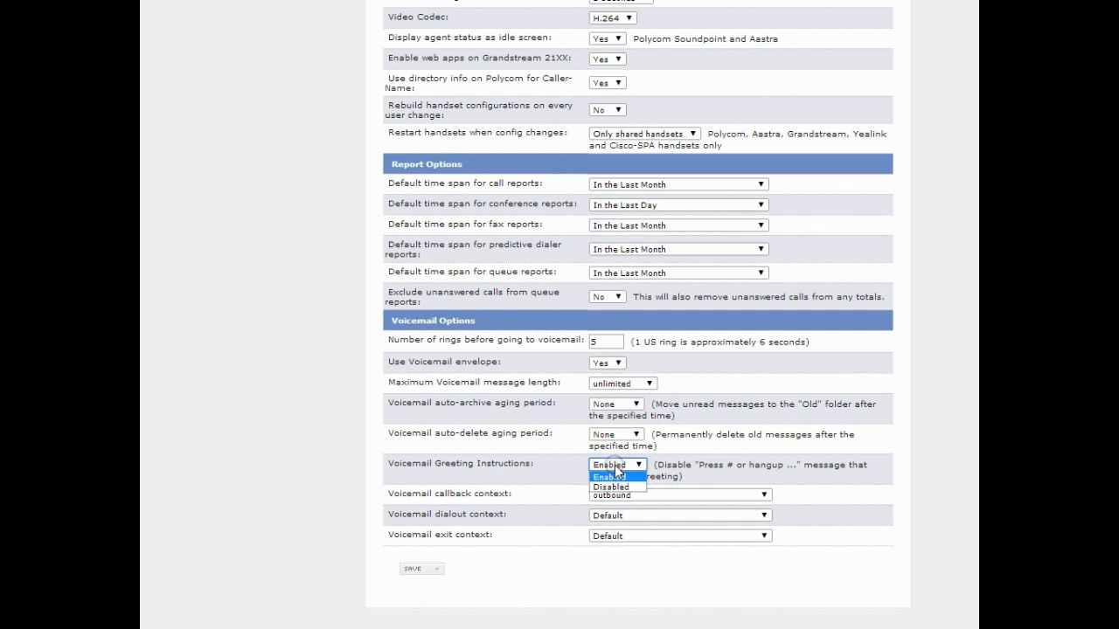
{"action": "left_click", "coordinate": [620, 488]}
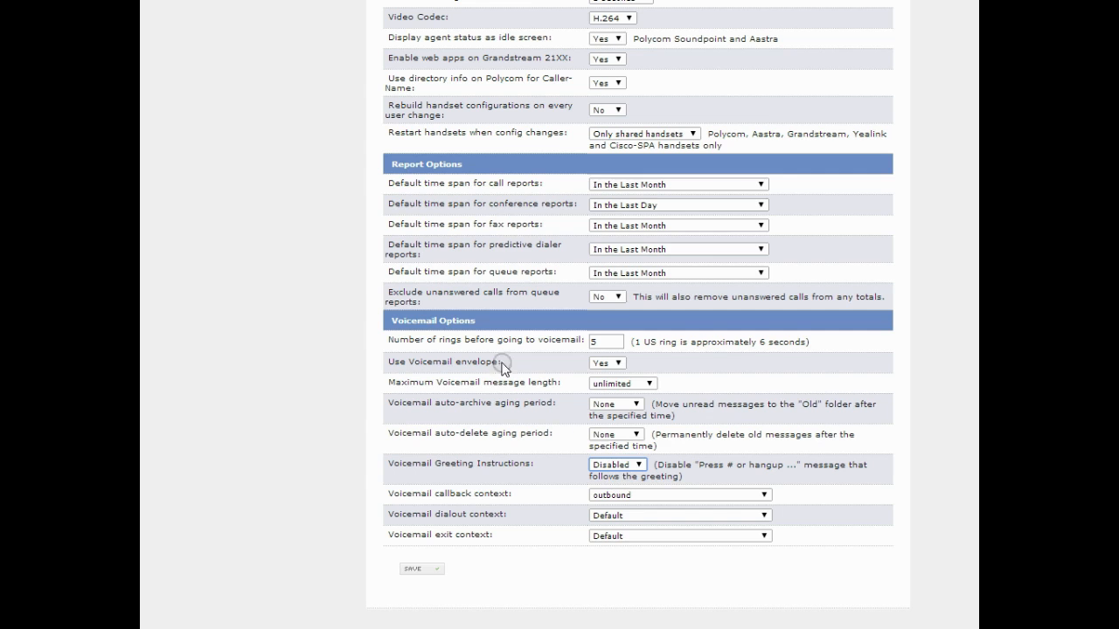
Open the user preferences of extension 100 for editing and expand its voicemail options.
{"action": "scroll", "coordinate": [257, 250], "scroll_direction": "up", "scroll_amount": 15}
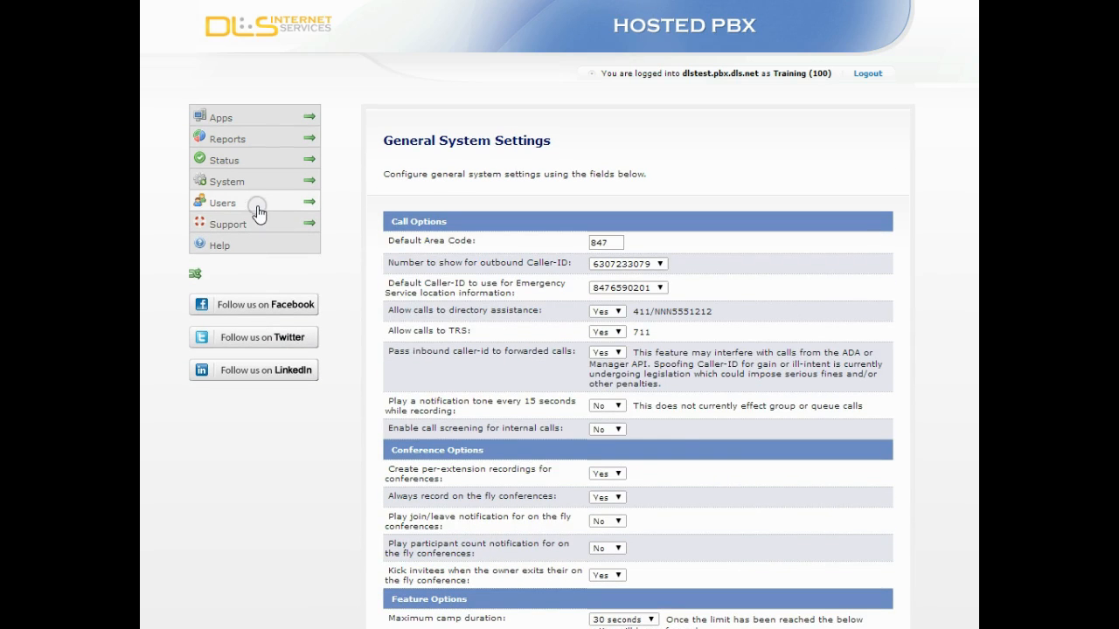
{"action": "mouse_move", "coordinate": [258, 212]}
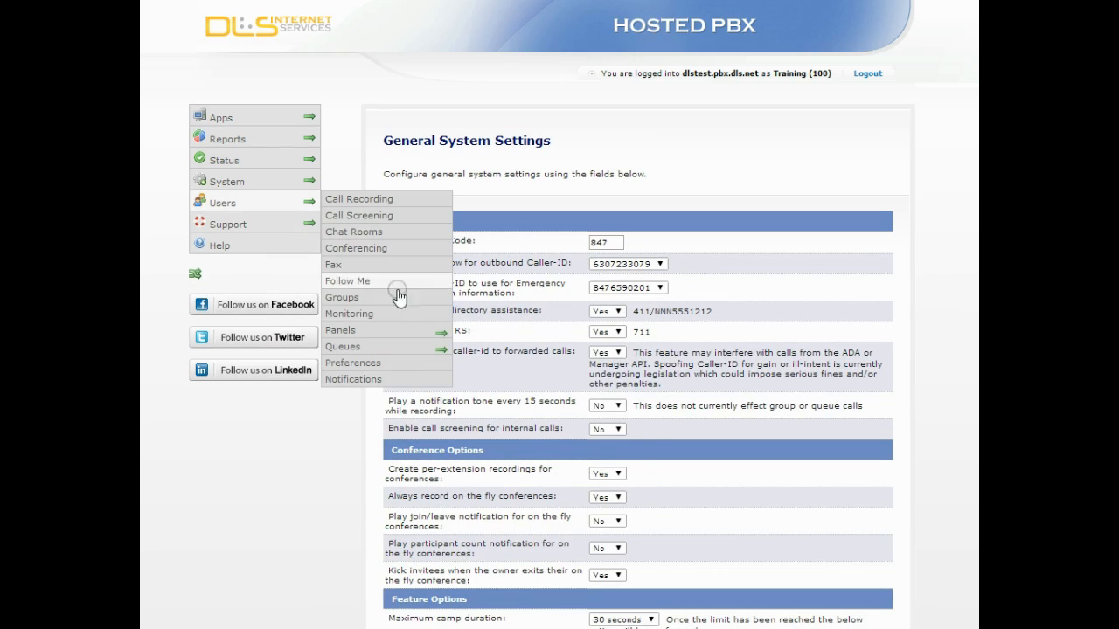
{"action": "left_click", "coordinate": [391, 365]}
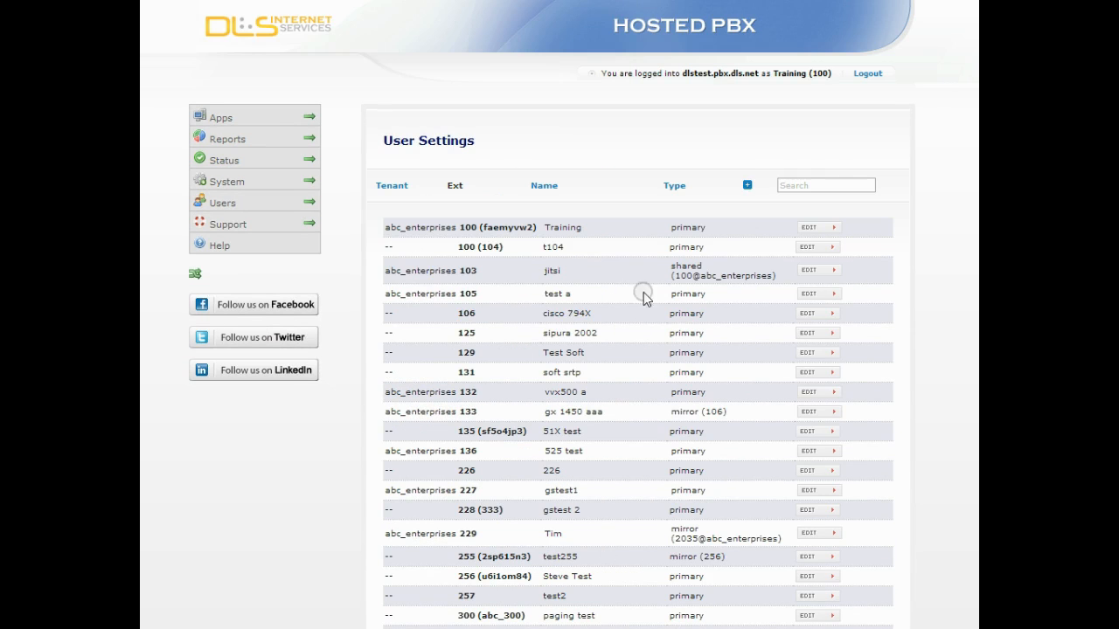
{"action": "left_click", "coordinate": [806, 228]}
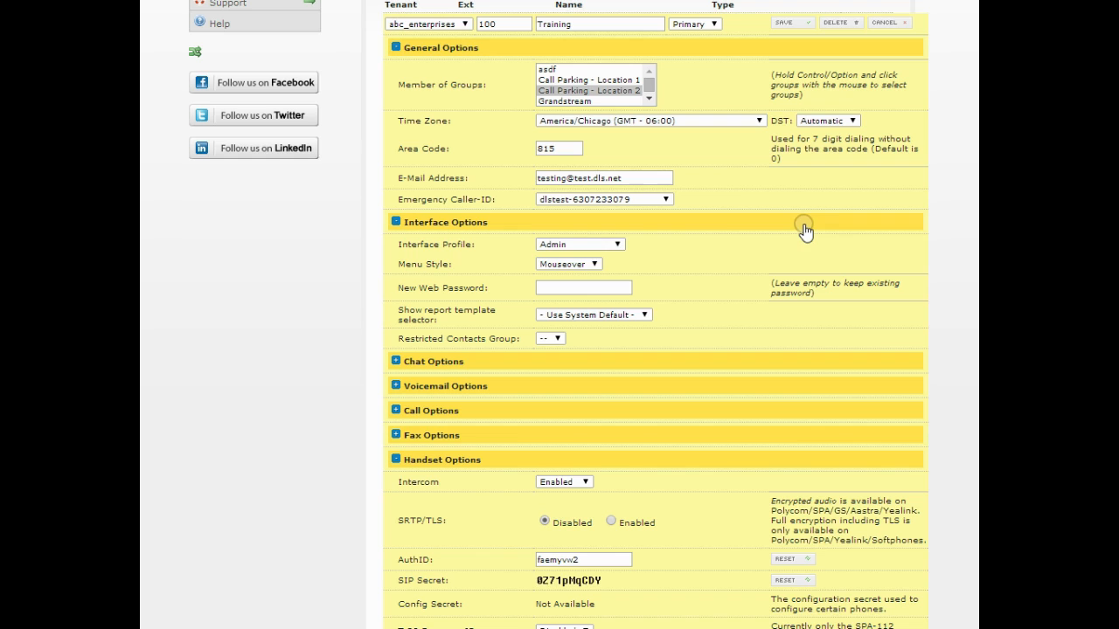
{"action": "left_click", "coordinate": [396, 387]}
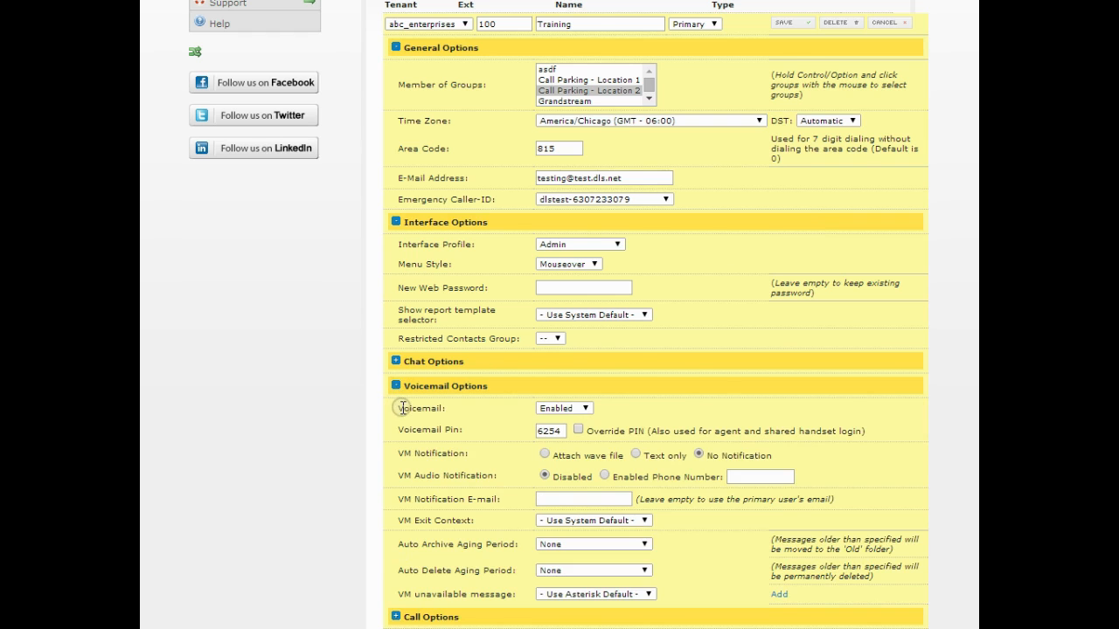
View extension 100's auto-delete aging period choices and set its VM unavailable message to test.
{"action": "scroll", "coordinate": [403, 411], "scroll_direction": "down", "scroll_amount": 1}
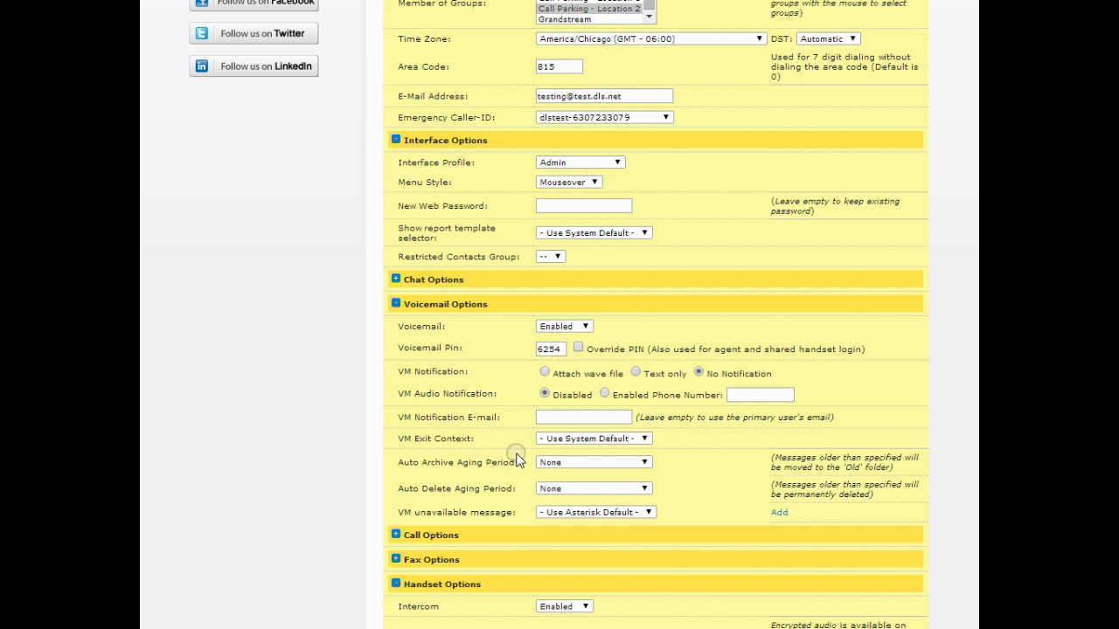
{"action": "left_click", "coordinate": [569, 417]}
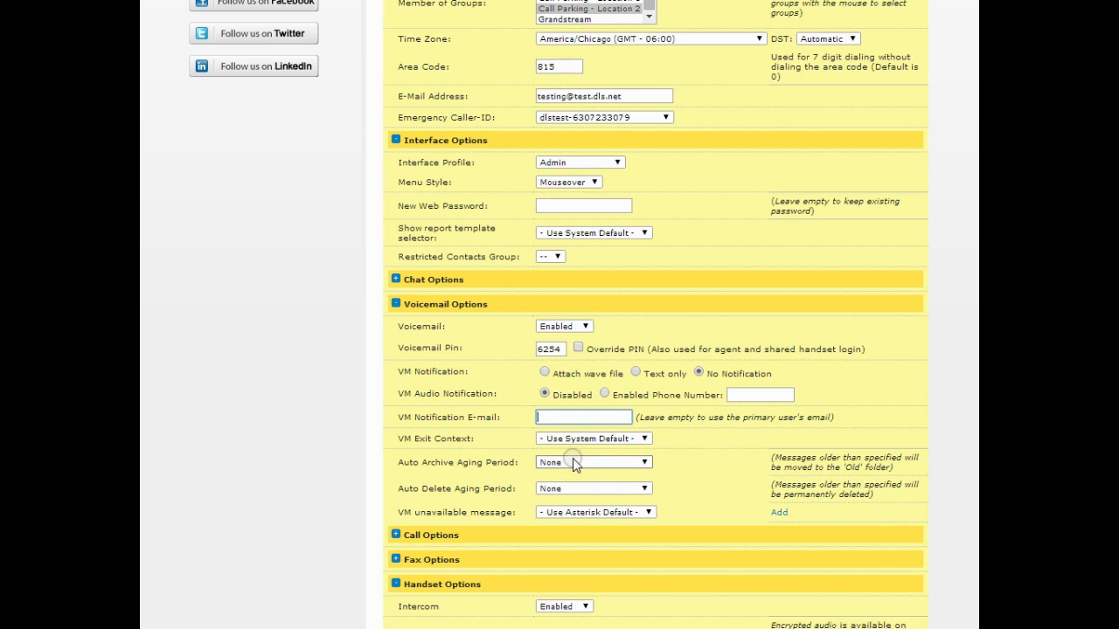
{"action": "left_click", "coordinate": [572, 487]}
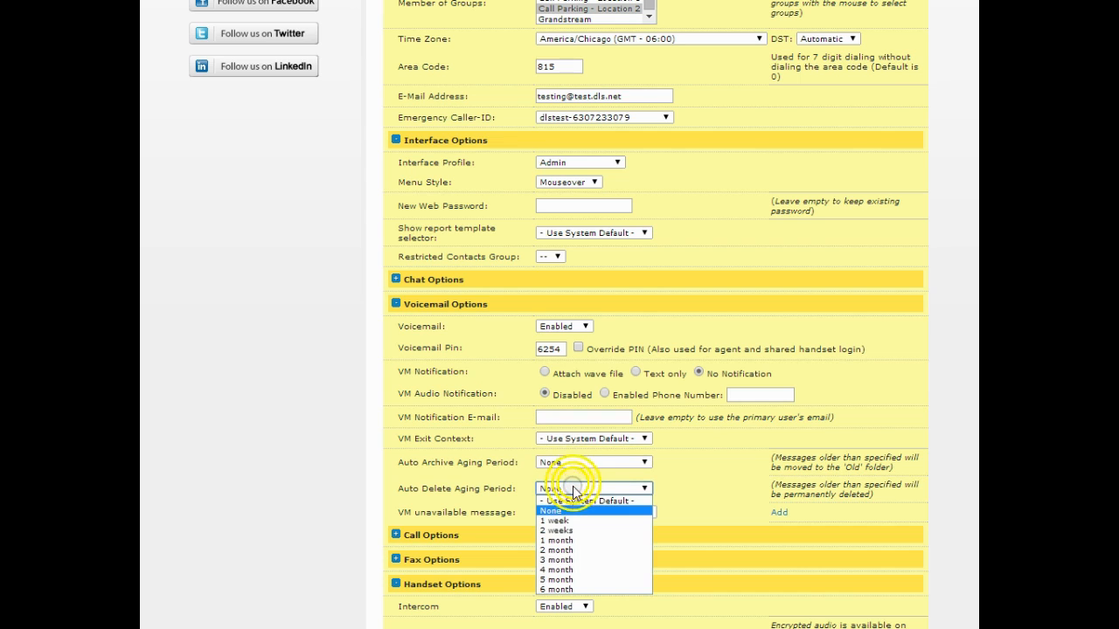
{"action": "left_click", "coordinate": [573, 487]}
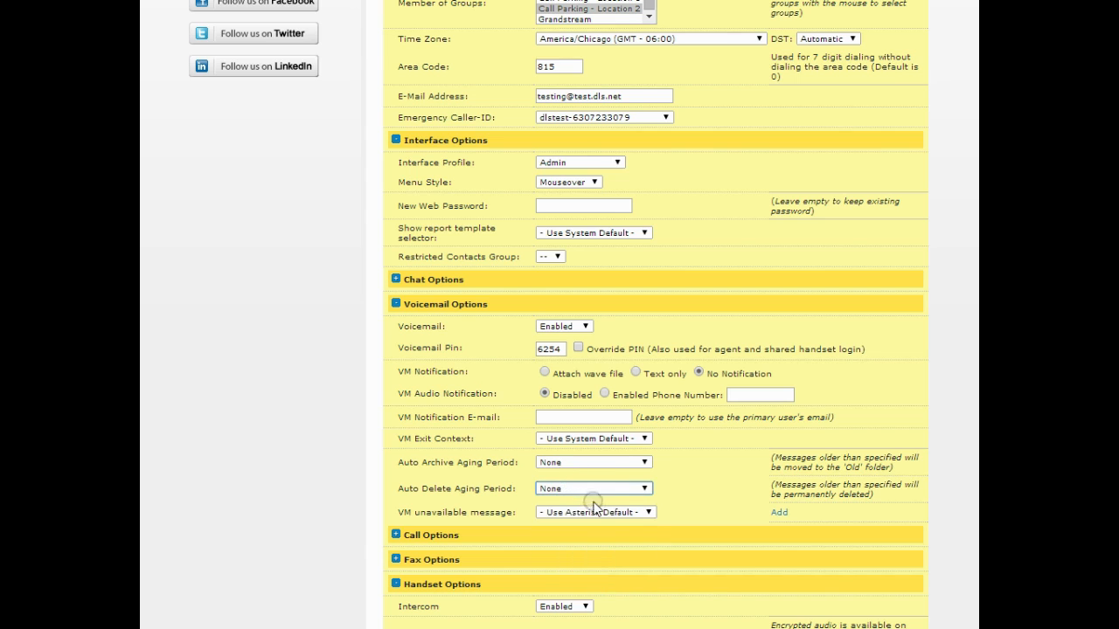
{"action": "left_click", "coordinate": [603, 513]}
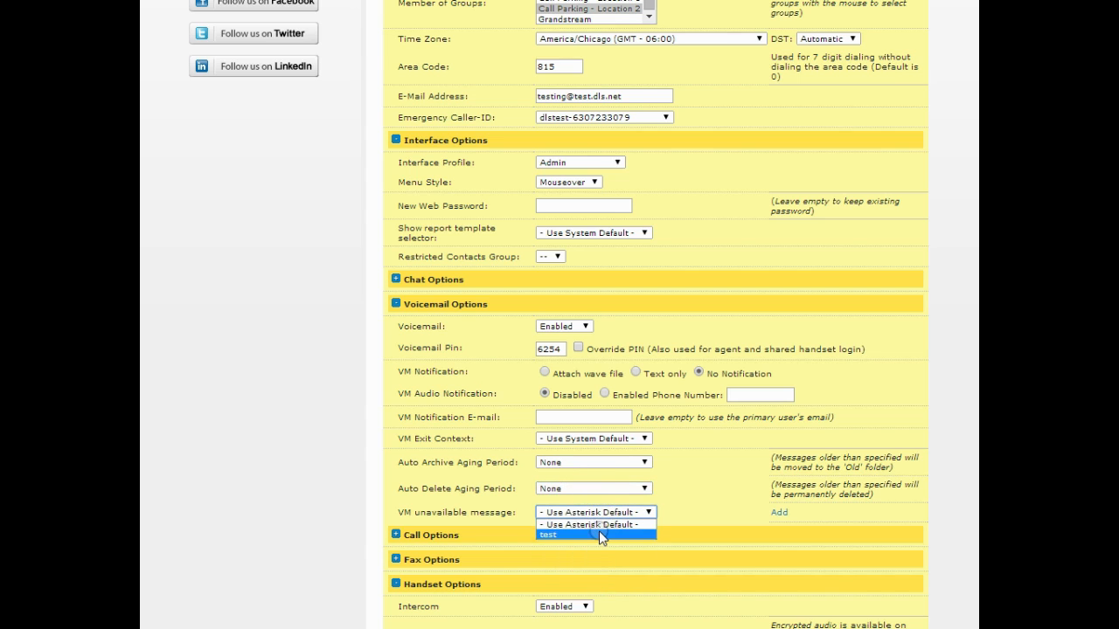
{"action": "left_click", "coordinate": [600, 532]}
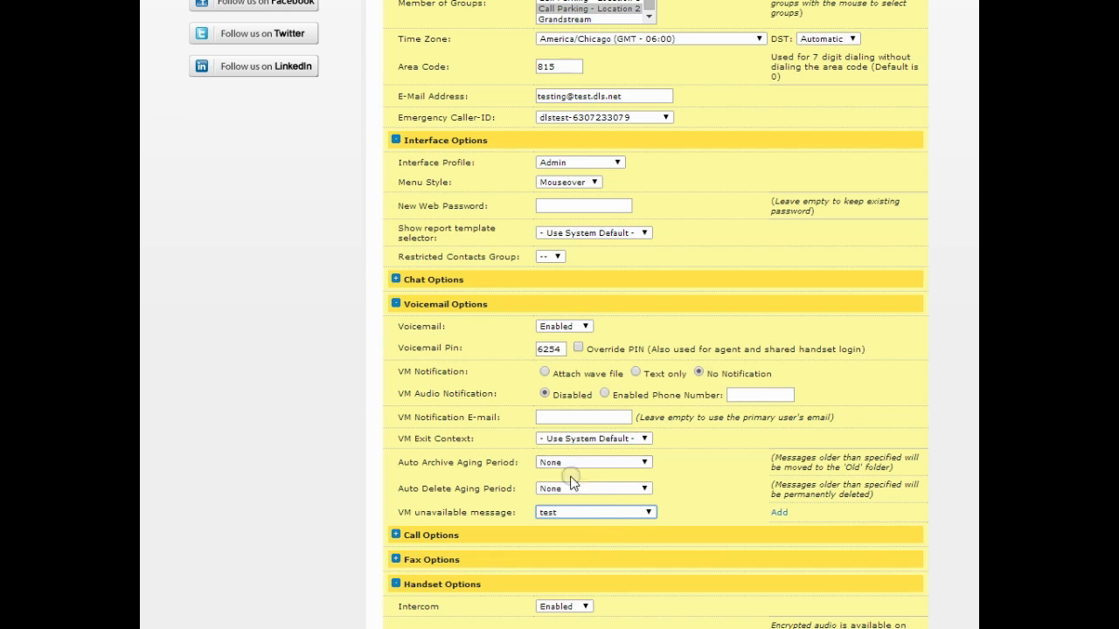
Open the User Recordings application to view the recordings of extension 100.
{"action": "scroll", "coordinate": [282, 278], "scroll_direction": "up", "scroll_amount": 4}
{"action": "scroll", "coordinate": [256, 253], "scroll_direction": "down", "scroll_amount": 1}
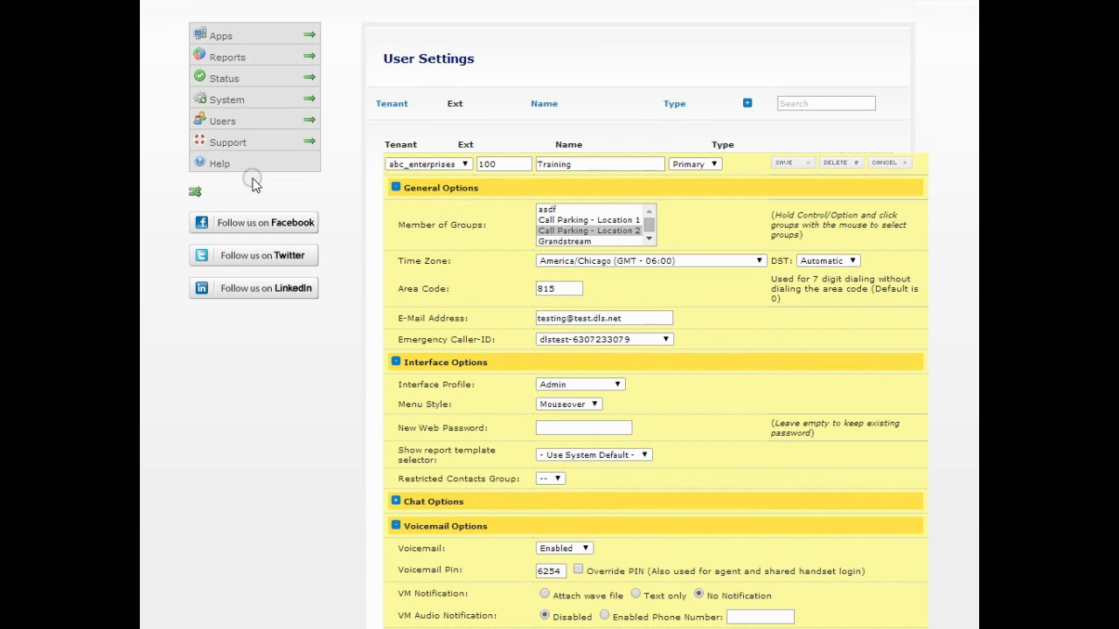
{"action": "left_click", "coordinate": [247, 40]}
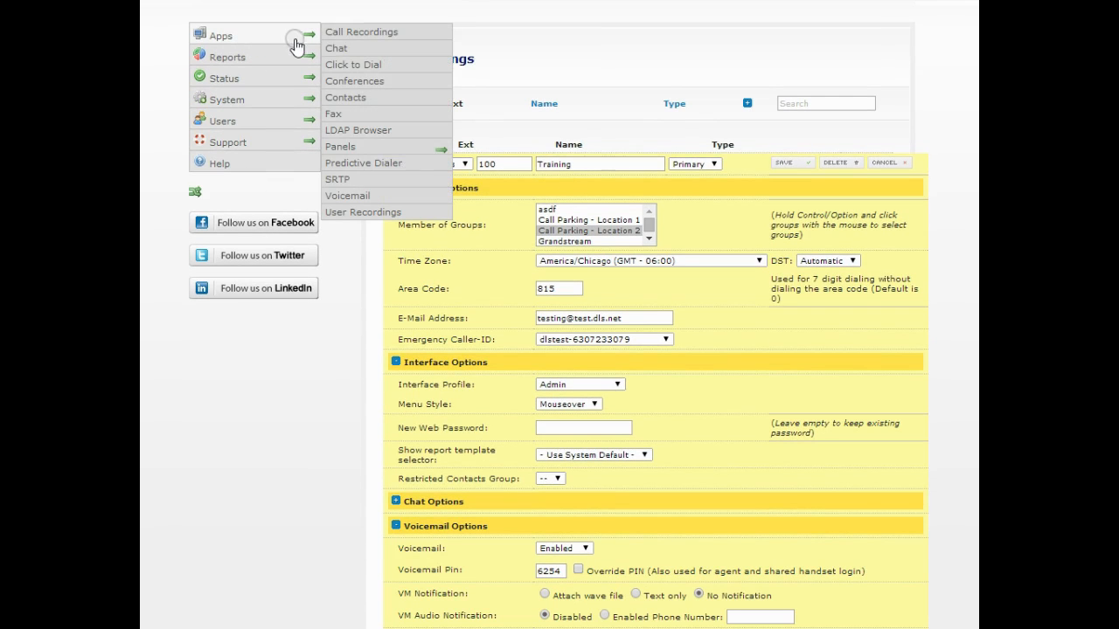
{"action": "left_click", "coordinate": [366, 214]}
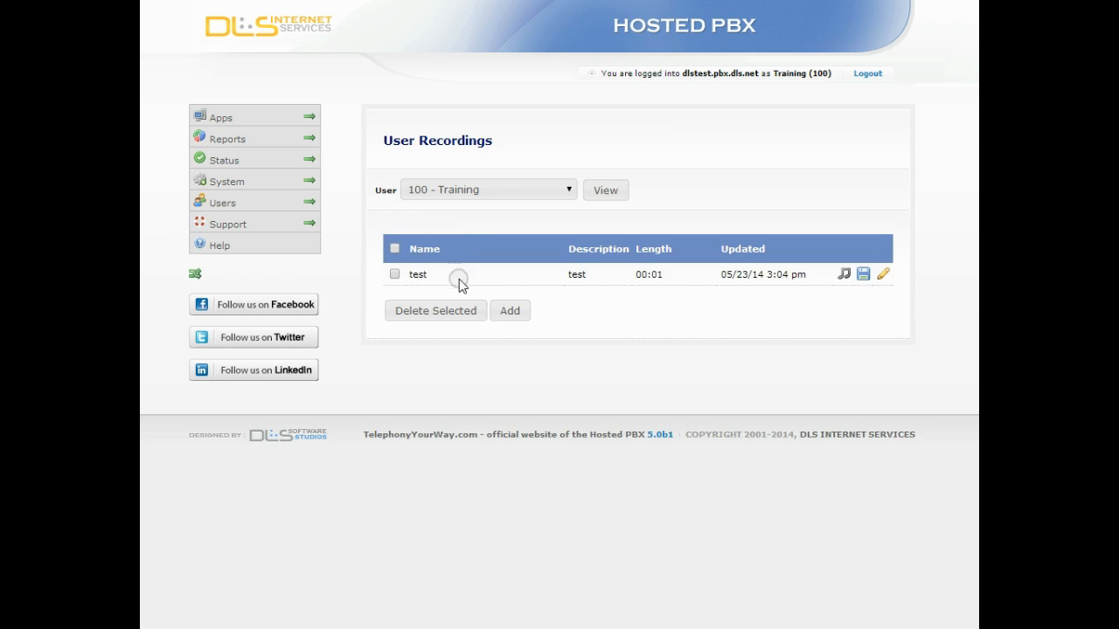
Open the form for adding a new user recording to extension 100.
{"action": "left_click", "coordinate": [507, 311]}
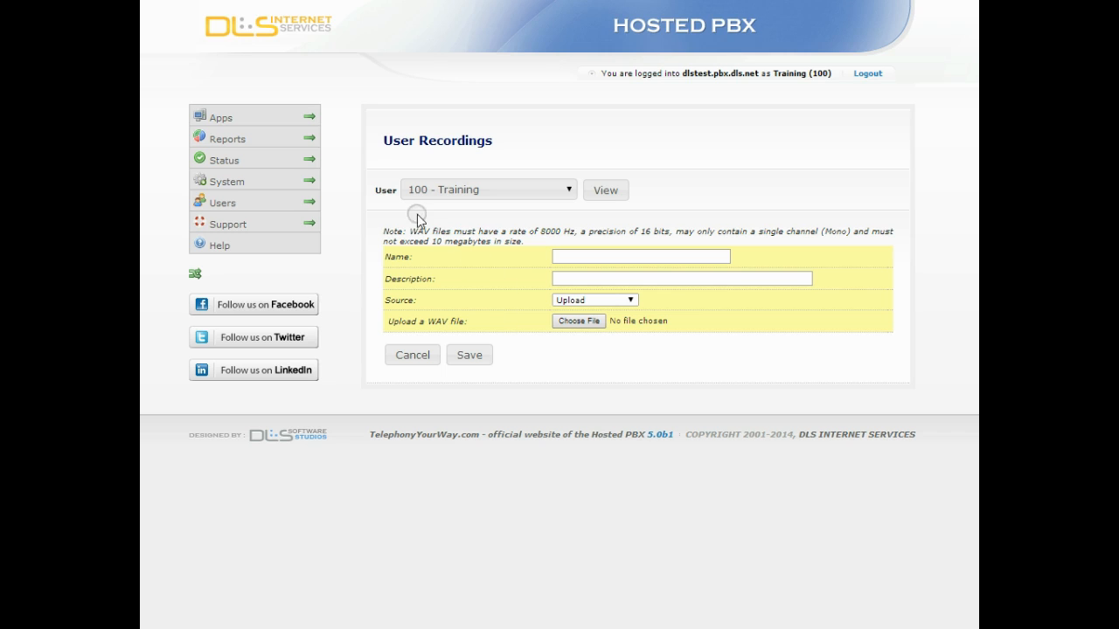
In the Default call routing branch, edit step 1 of option 0 and set its action to Voicemail with Main Voicemail System.
{"action": "mouse_move", "coordinate": [305, 184]}
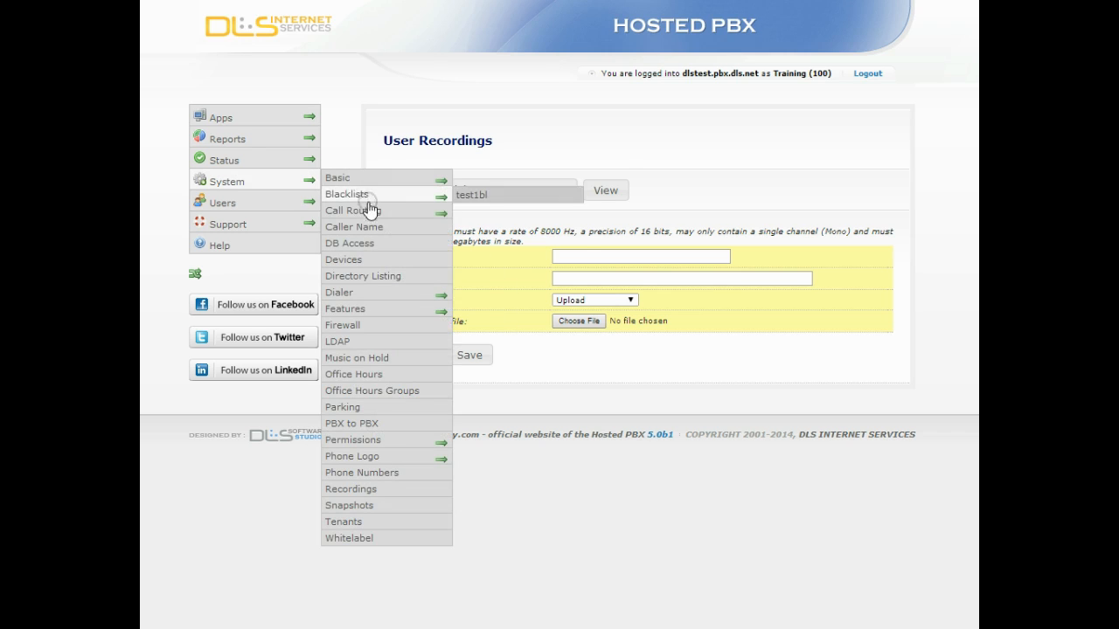
{"action": "mouse_move", "coordinate": [375, 211]}
{"action": "left_click", "coordinate": [497, 269]}
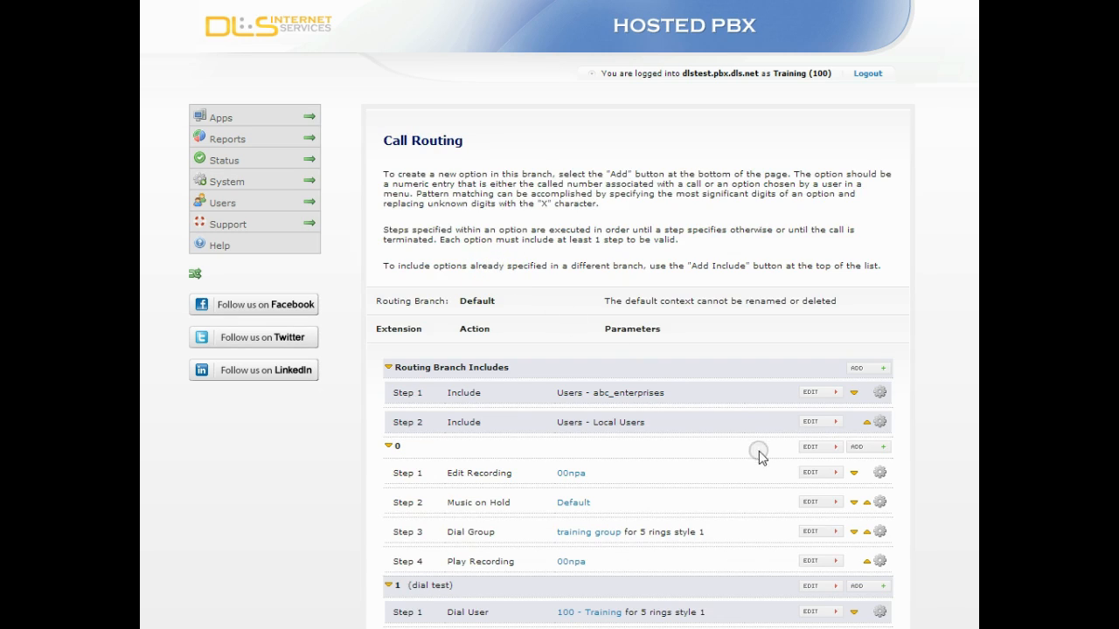
{"action": "left_click", "coordinate": [811, 473]}
{"action": "scroll", "coordinate": [703, 423], "scroll_direction": "down", "scroll_amount": 5}
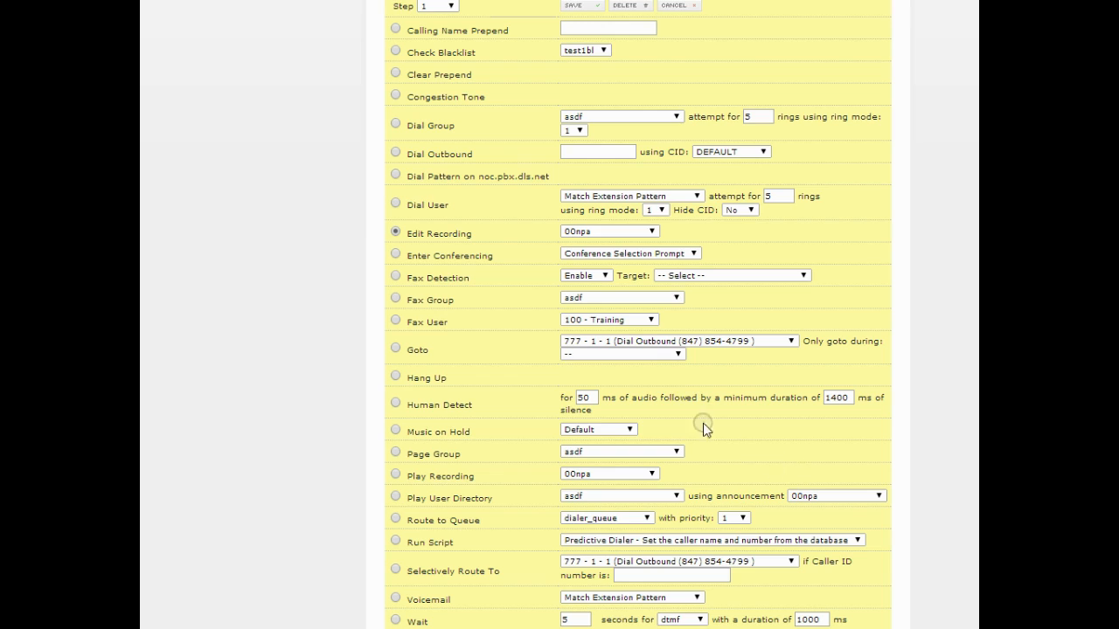
{"action": "left_click", "coordinate": [396, 599]}
{"action": "left_click", "coordinate": [574, 599]}
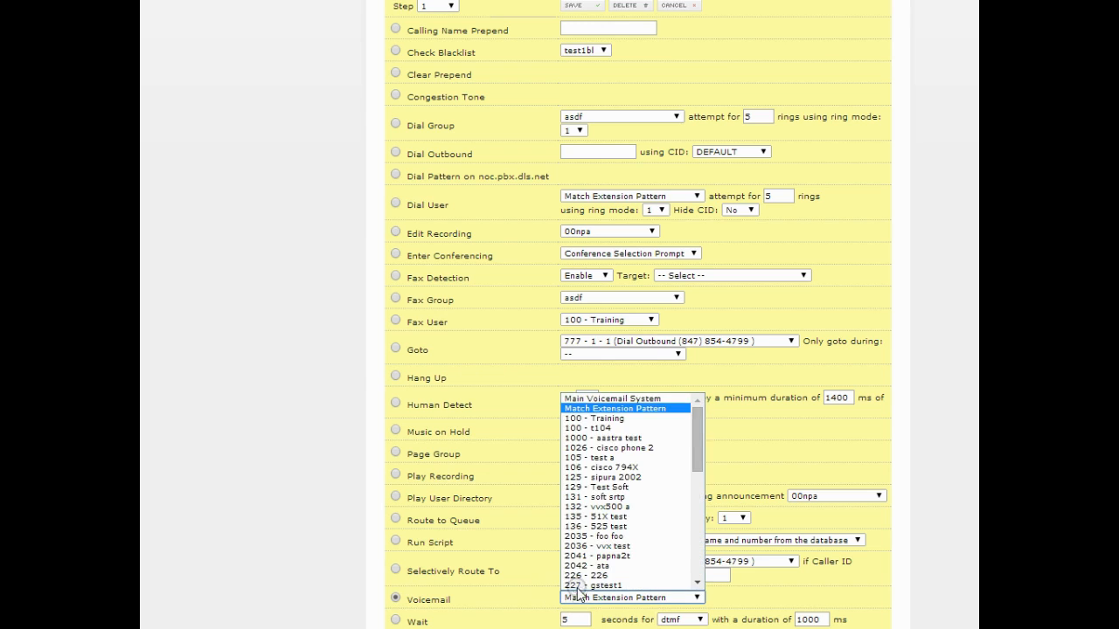
{"action": "left_click", "coordinate": [610, 401]}
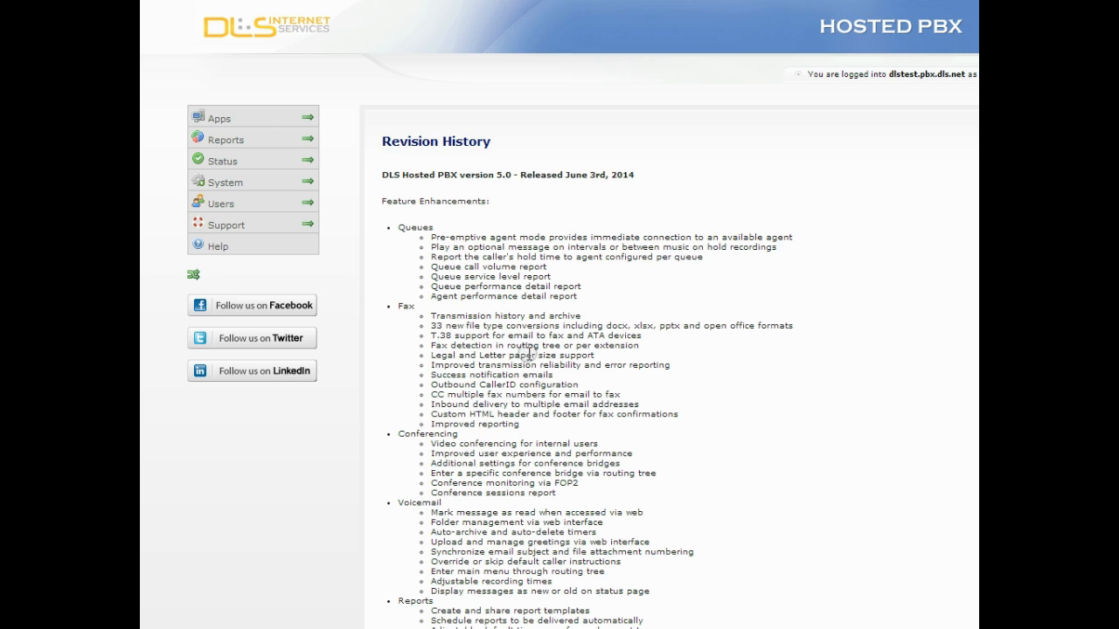
Open the queue reports and restrict the results to the In the Last Day date range.
{"action": "mouse_move", "coordinate": [310, 140]}
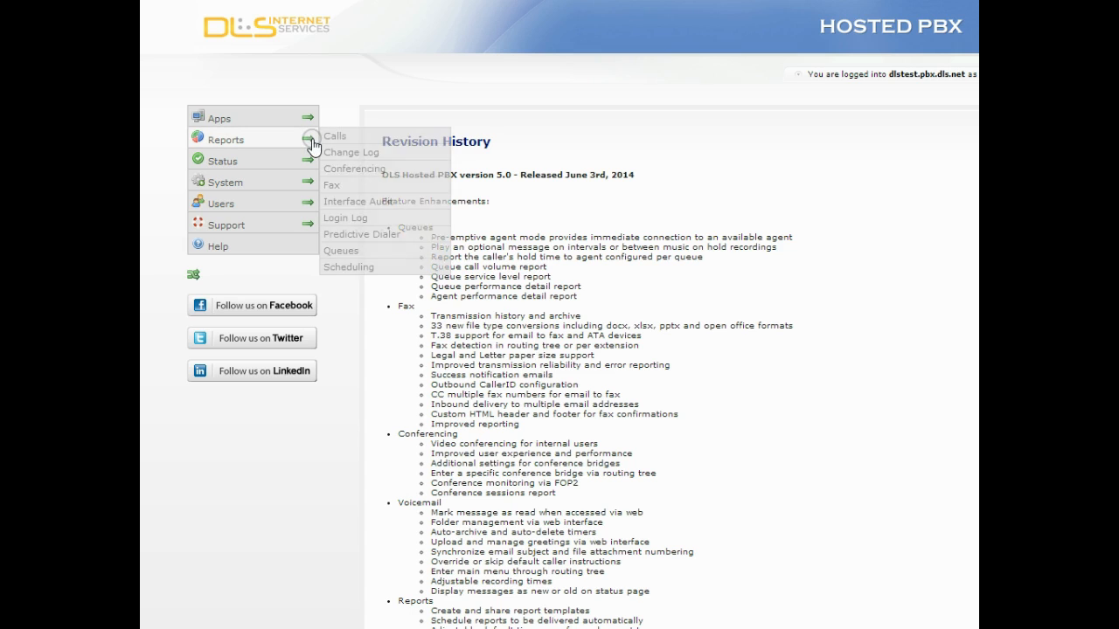
{"action": "left_click", "coordinate": [354, 251]}
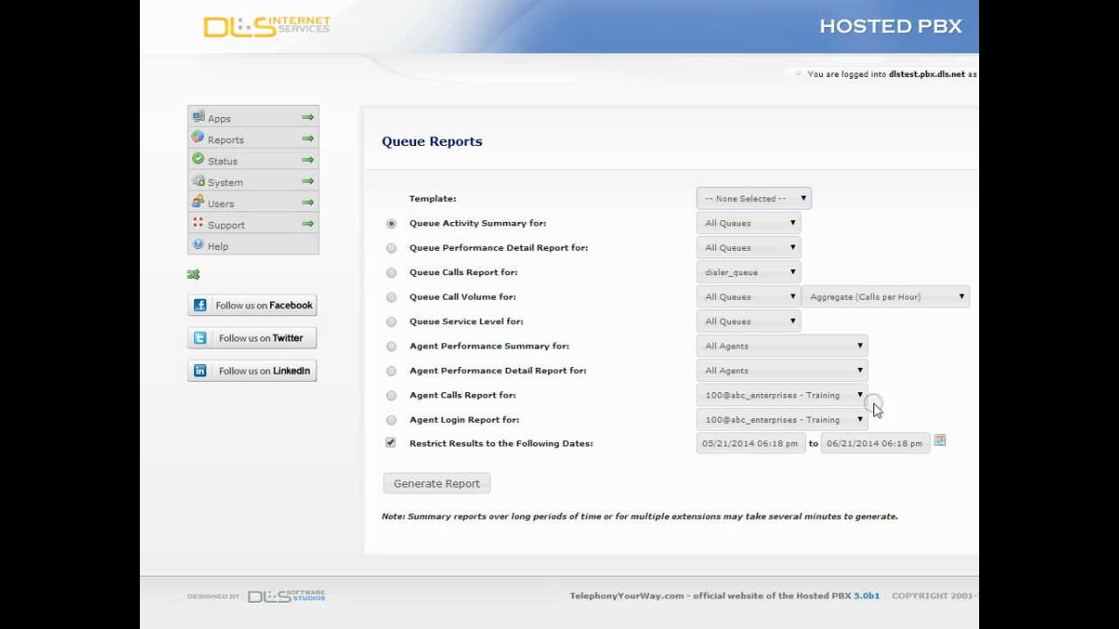
{"action": "left_click", "coordinate": [940, 443]}
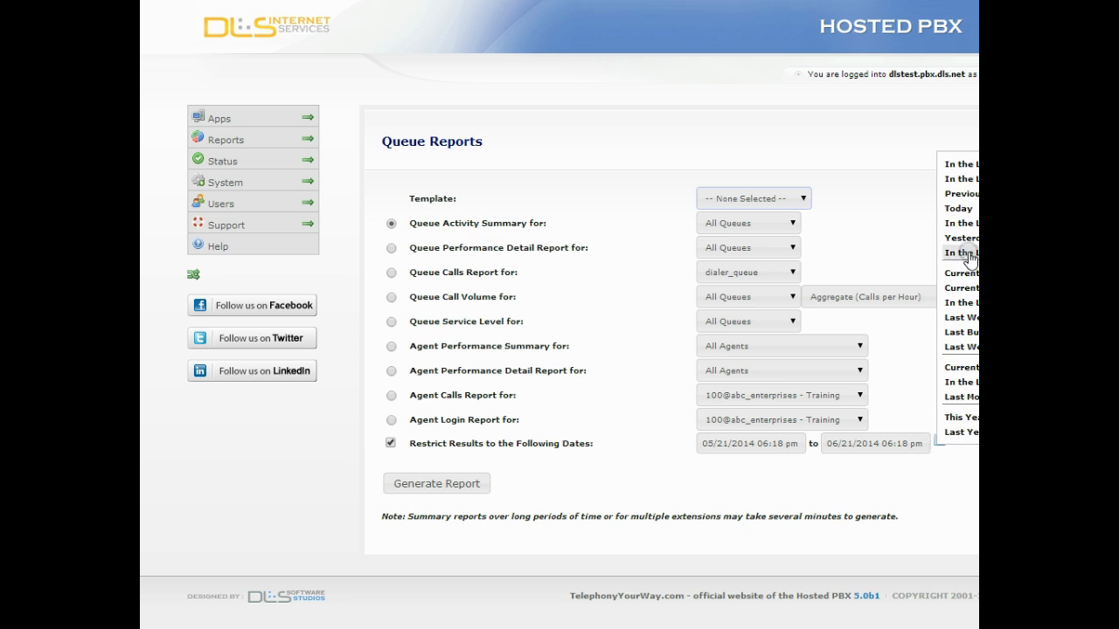
{"action": "left_click", "coordinate": [972, 224]}
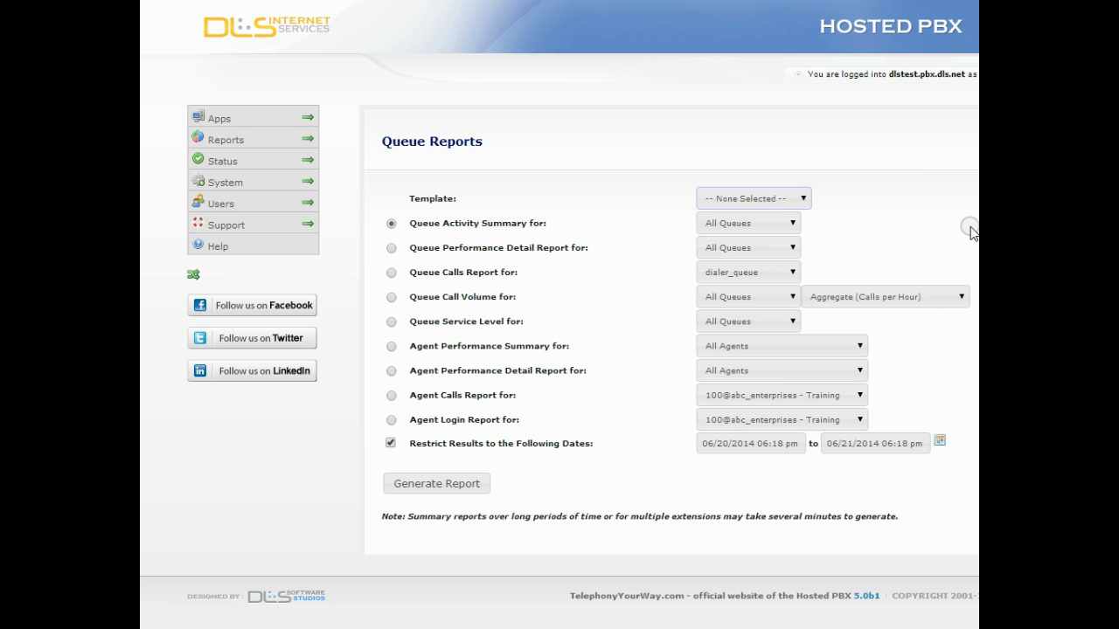
Create and save a queue report template named template 2 with its date range set to Yesterday.
{"action": "left_click", "coordinate": [785, 199]}
{"action": "left_click", "coordinate": [776, 227]}
{"action": "left_click", "coordinate": [775, 224]}
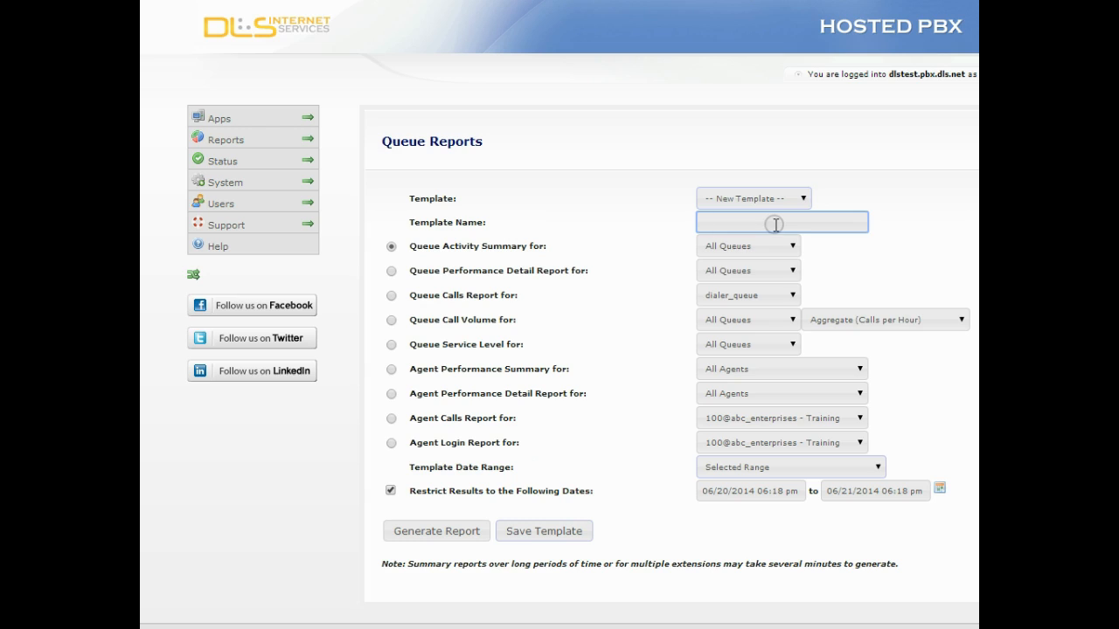
{"action": "type", "text": "template "}
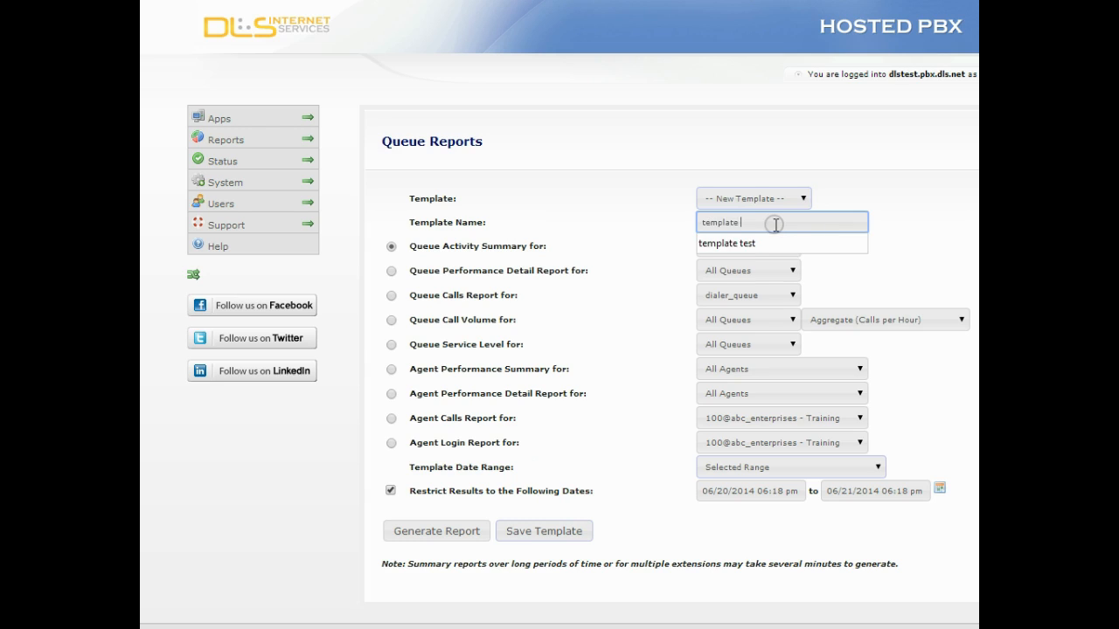
{"action": "type", "text": "2"}
{"action": "left_click", "coordinate": [662, 203]}
{"action": "left_click", "coordinate": [747, 465]}
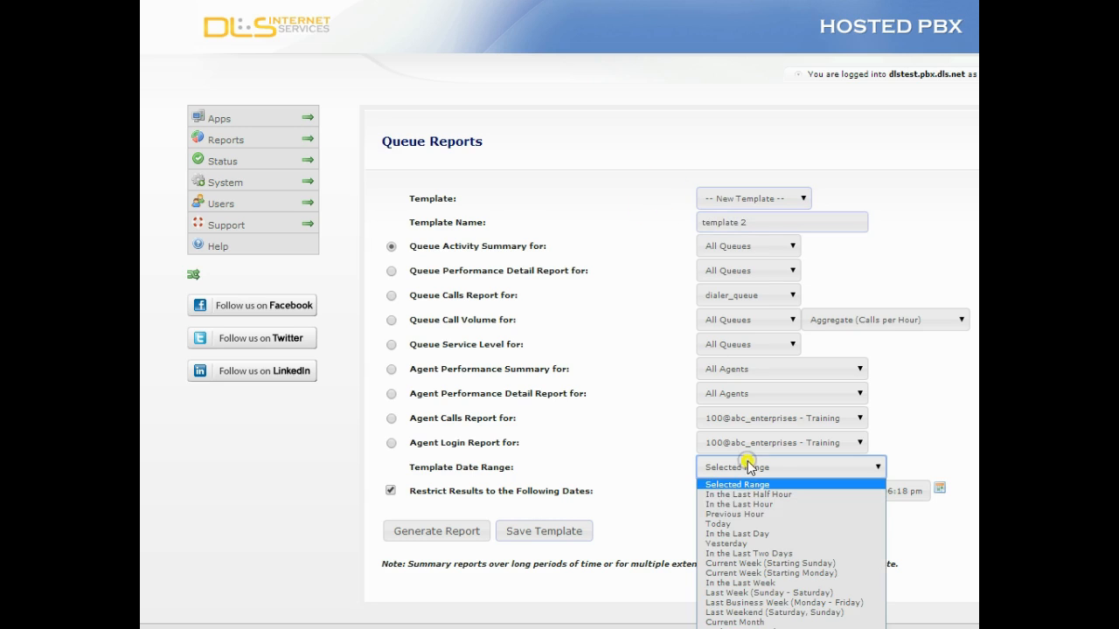
{"action": "left_click", "coordinate": [760, 545]}
{"action": "left_click", "coordinate": [573, 537]}
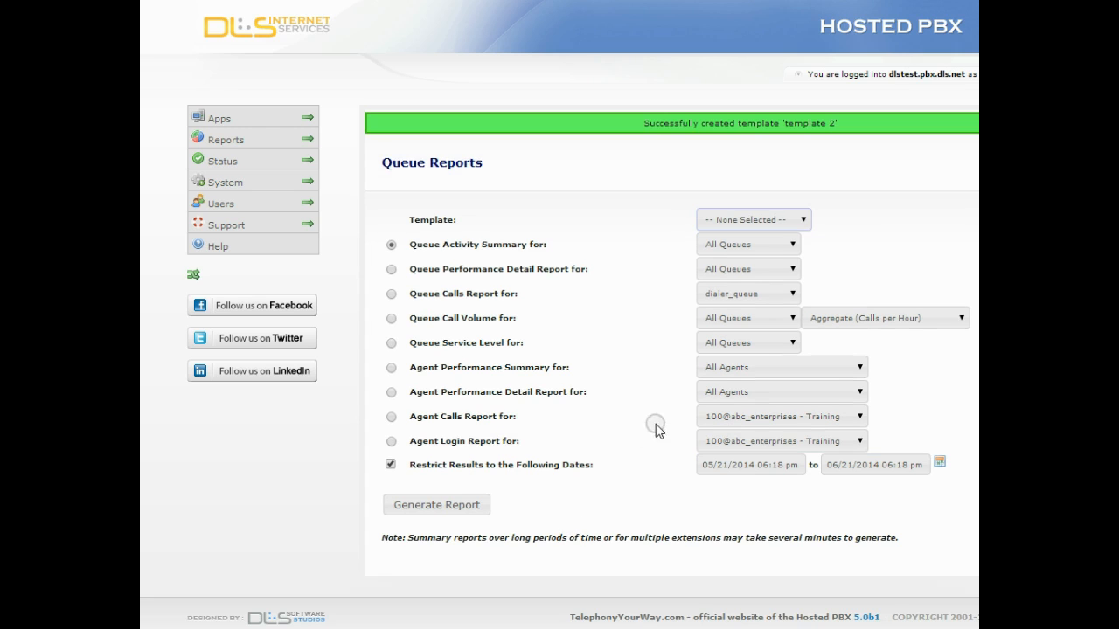
Select template 2 and generate its Queue Activity Summary report.
{"action": "left_click", "coordinate": [762, 220]}
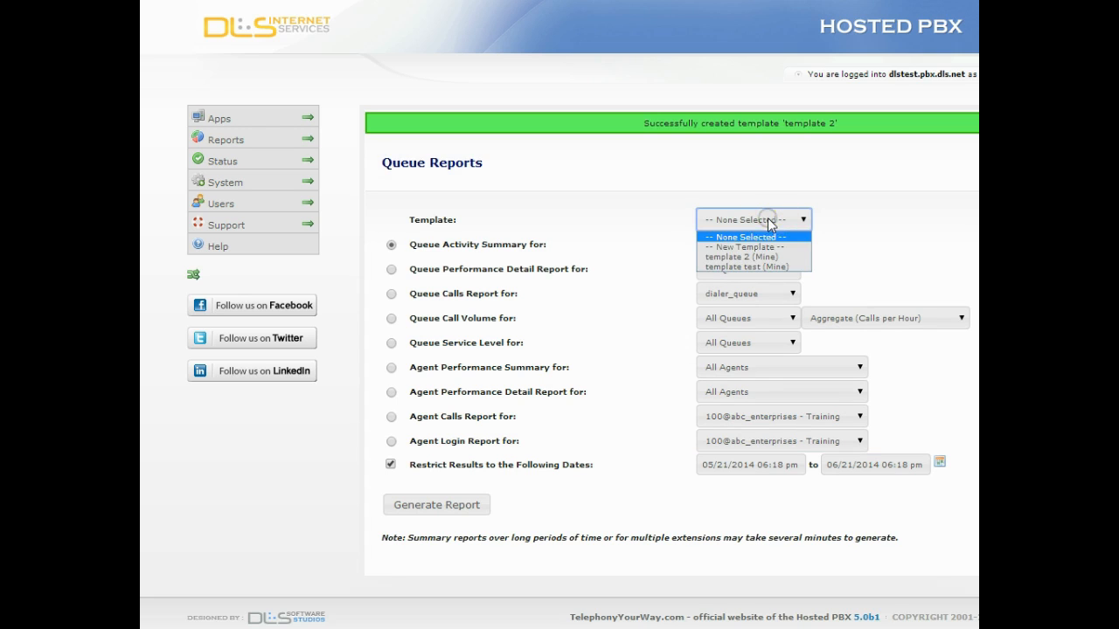
{"action": "left_click", "coordinate": [762, 257]}
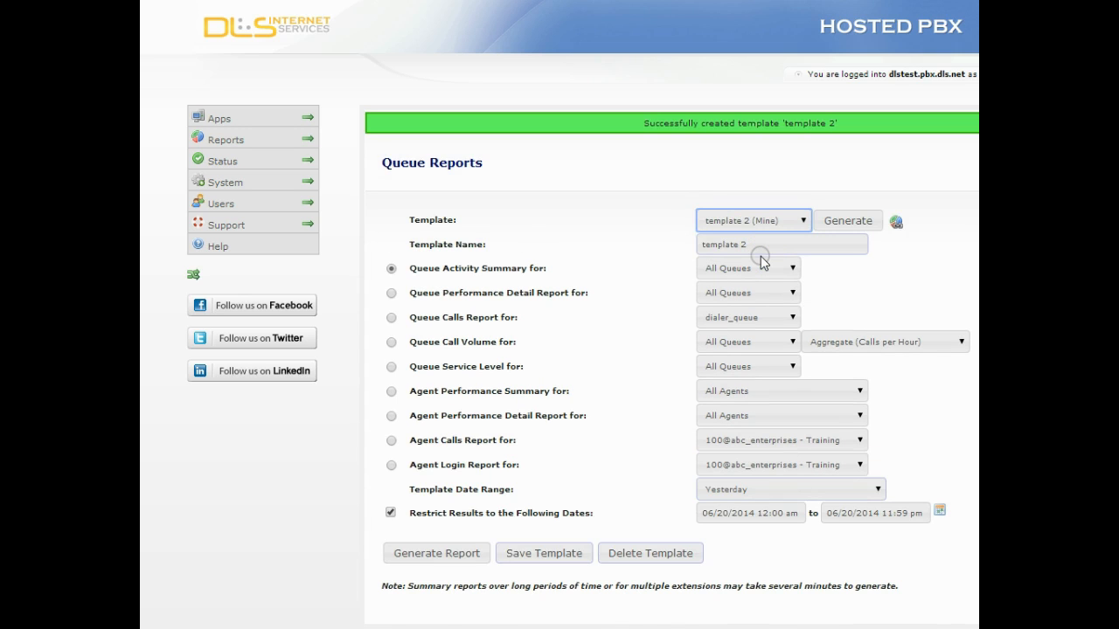
{"action": "left_click", "coordinate": [848, 222]}
{"action": "left_click", "coordinate": [849, 221]}
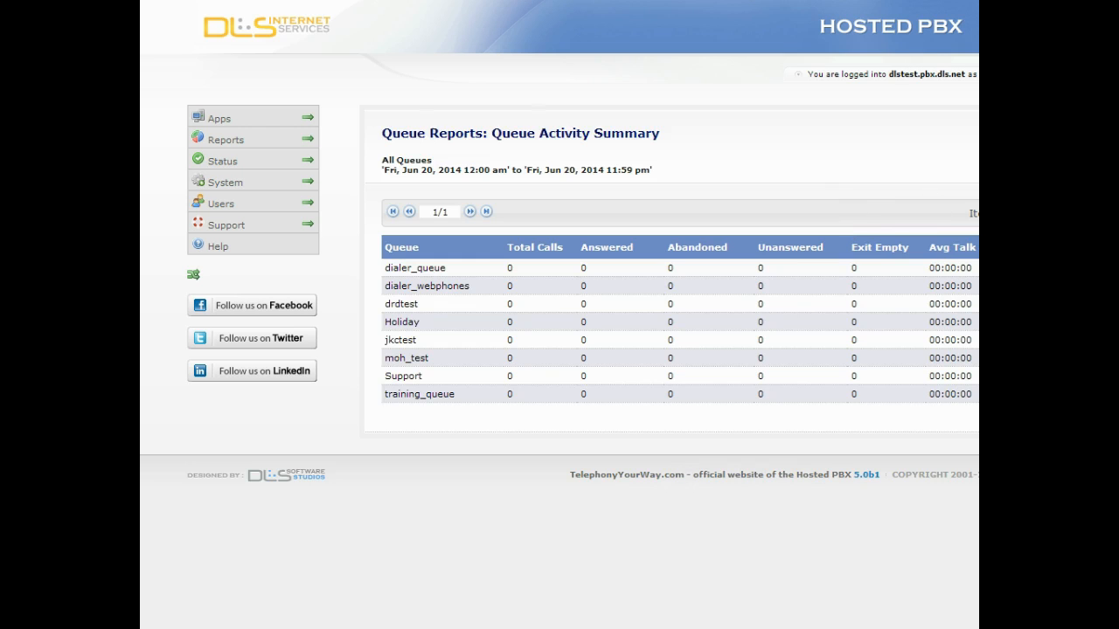
Return to the queue report options, reselect template 2 and share it with the user at extension 105.
{"action": "key", "text": "alt+Left"}
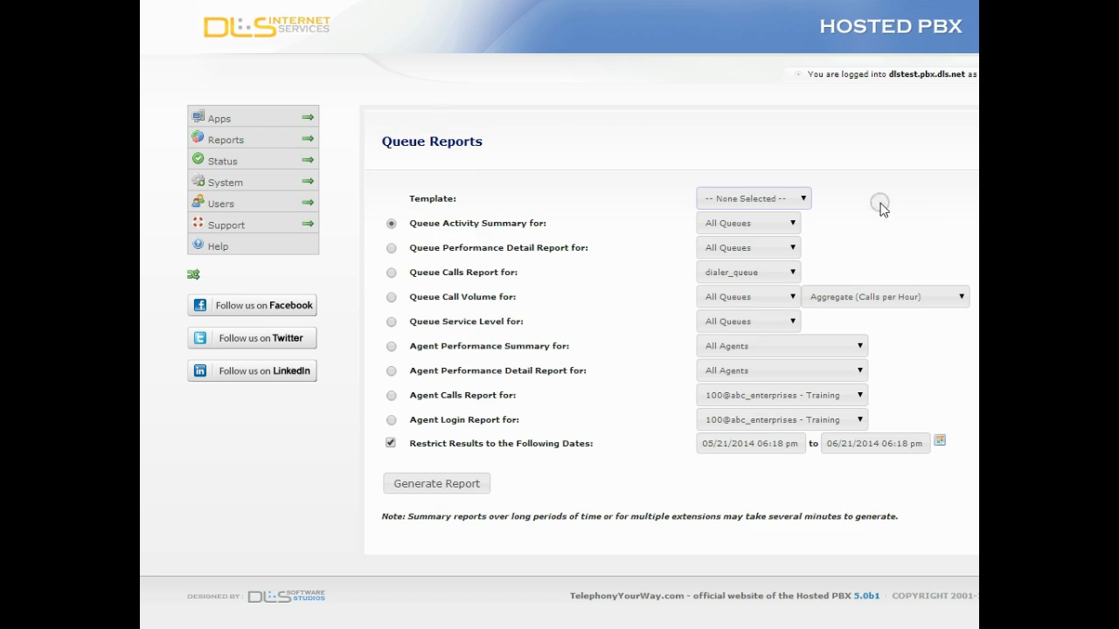
{"action": "left_click", "coordinate": [803, 201]}
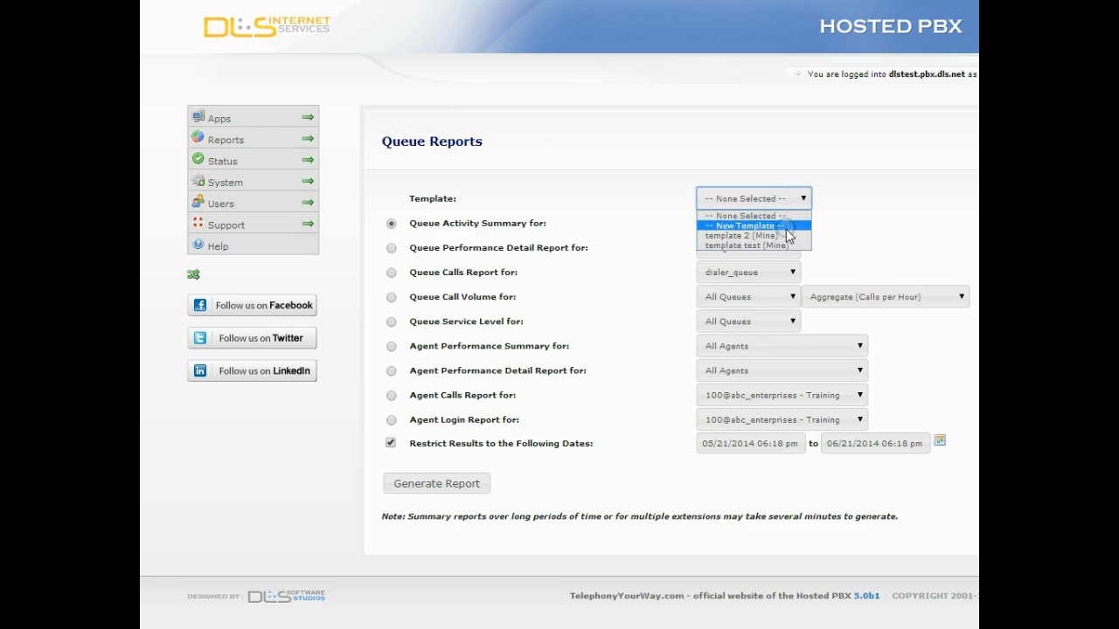
{"action": "left_click", "coordinate": [783, 235]}
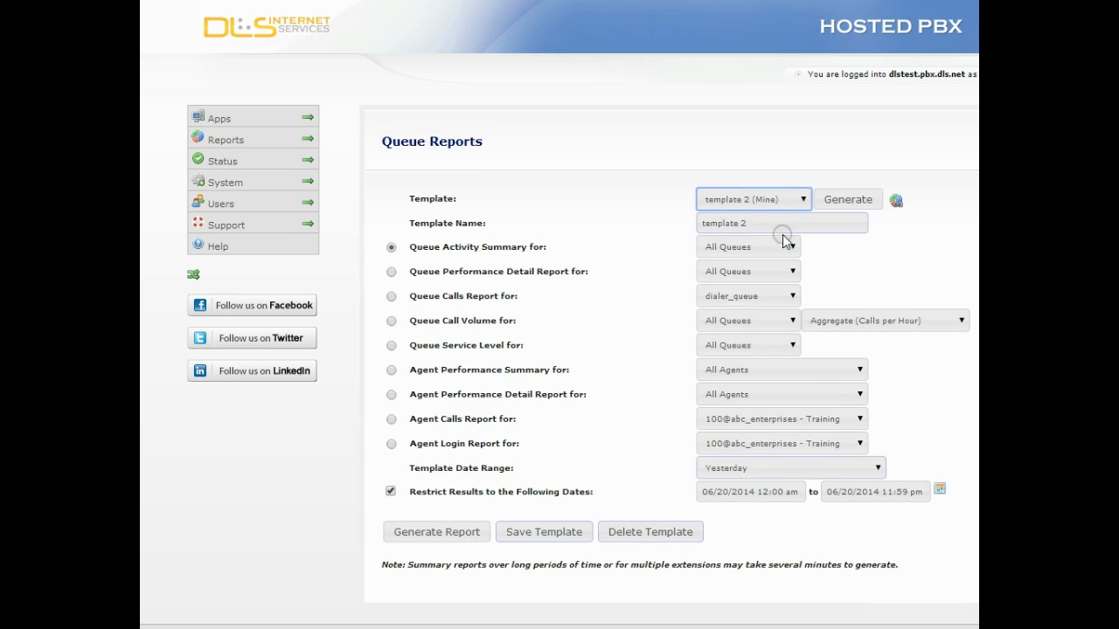
{"action": "left_click", "coordinate": [896, 201]}
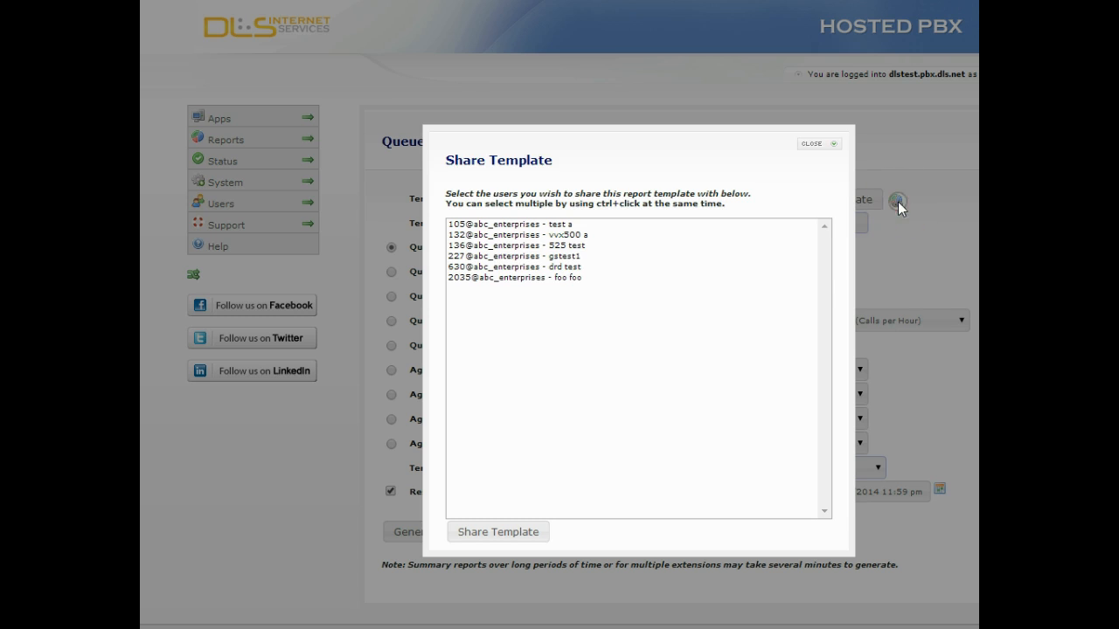
{"action": "left_click", "coordinate": [583, 225]}
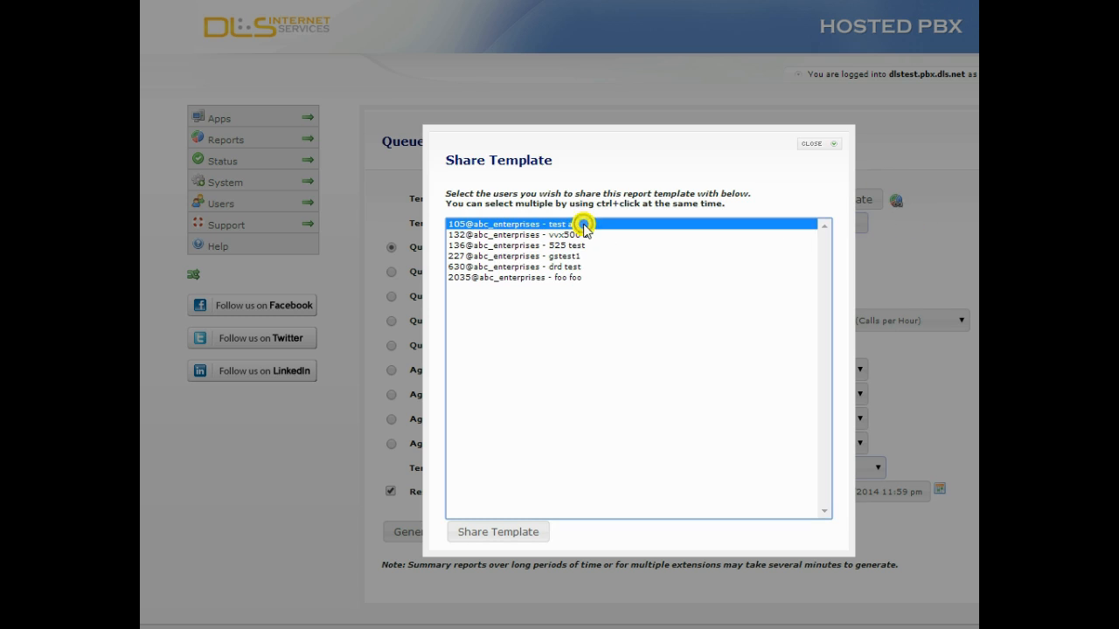
{"action": "left_click", "coordinate": [527, 531]}
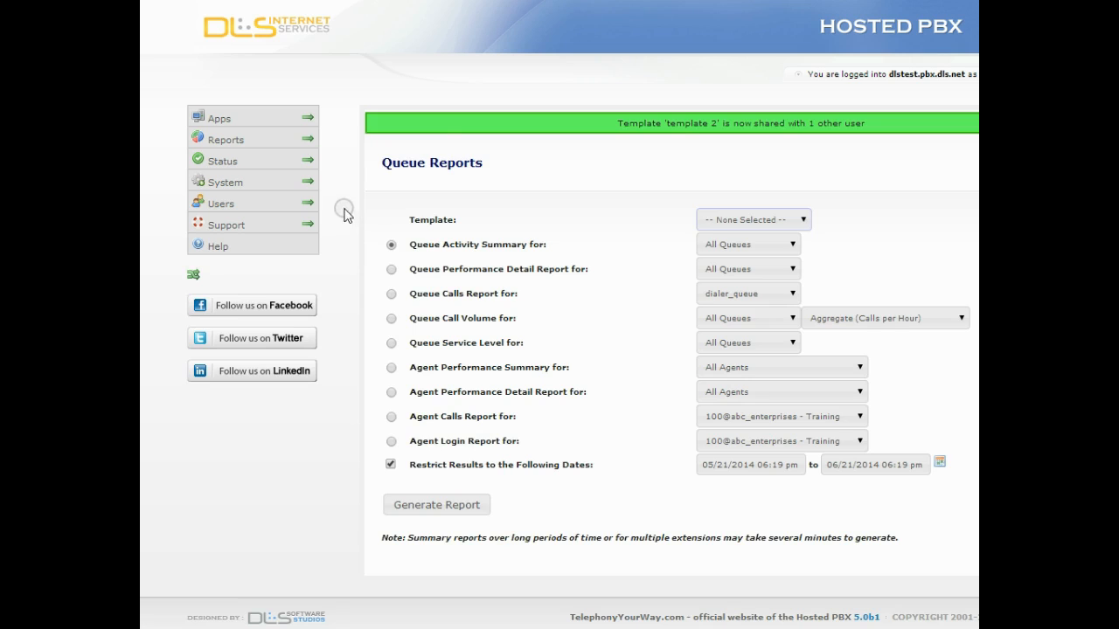
In report scheduling, choose the queue report template 2 with HTML format and a Daily schedule.
{"action": "mouse_move", "coordinate": [313, 145]}
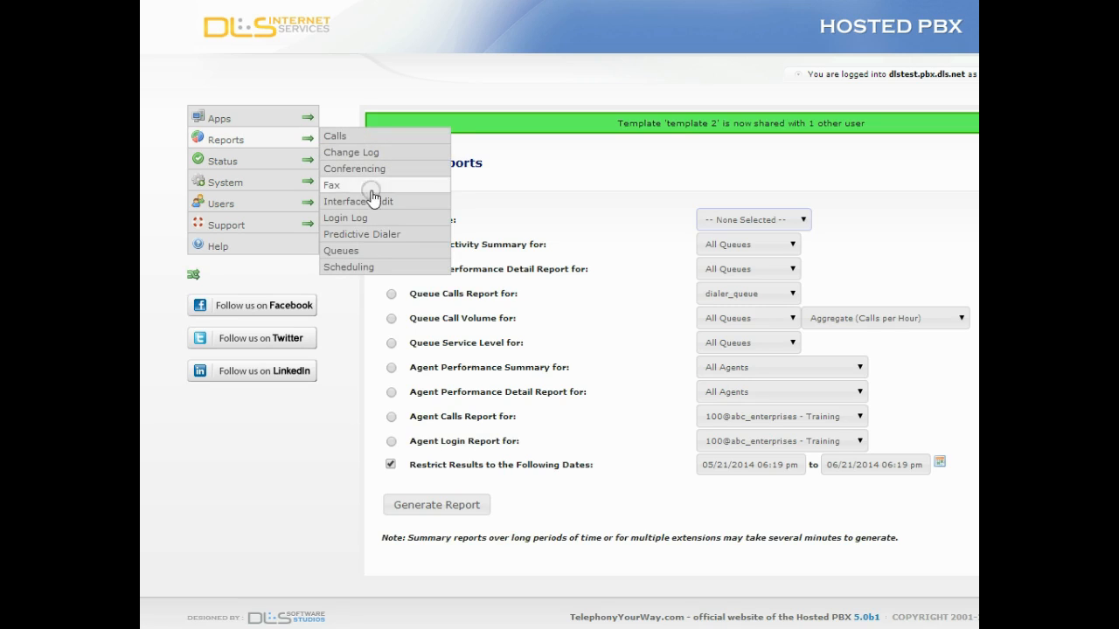
{"action": "left_click", "coordinate": [370, 267]}
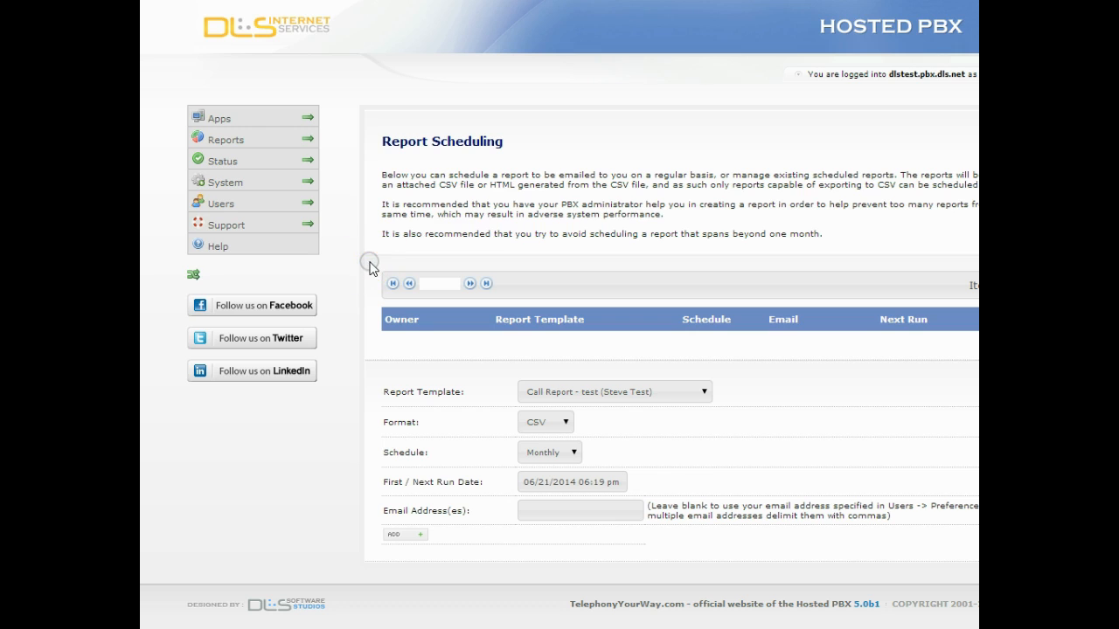
{"action": "left_click", "coordinate": [573, 393]}
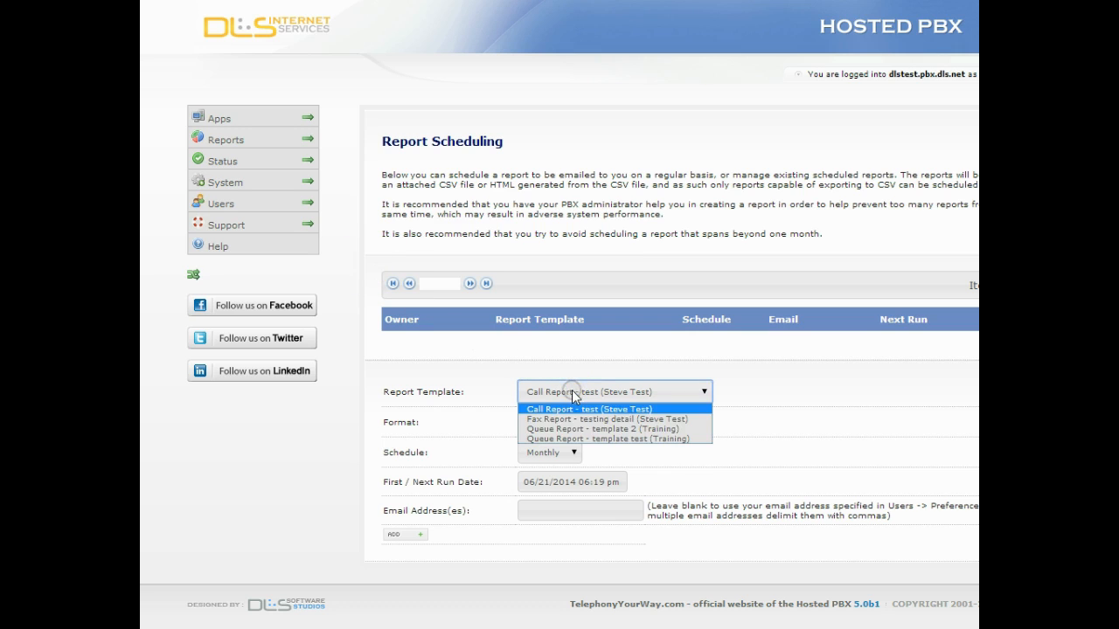
{"action": "left_click", "coordinate": [592, 429]}
{"action": "left_click", "coordinate": [564, 423]}
{"action": "left_click", "coordinate": [559, 449]}
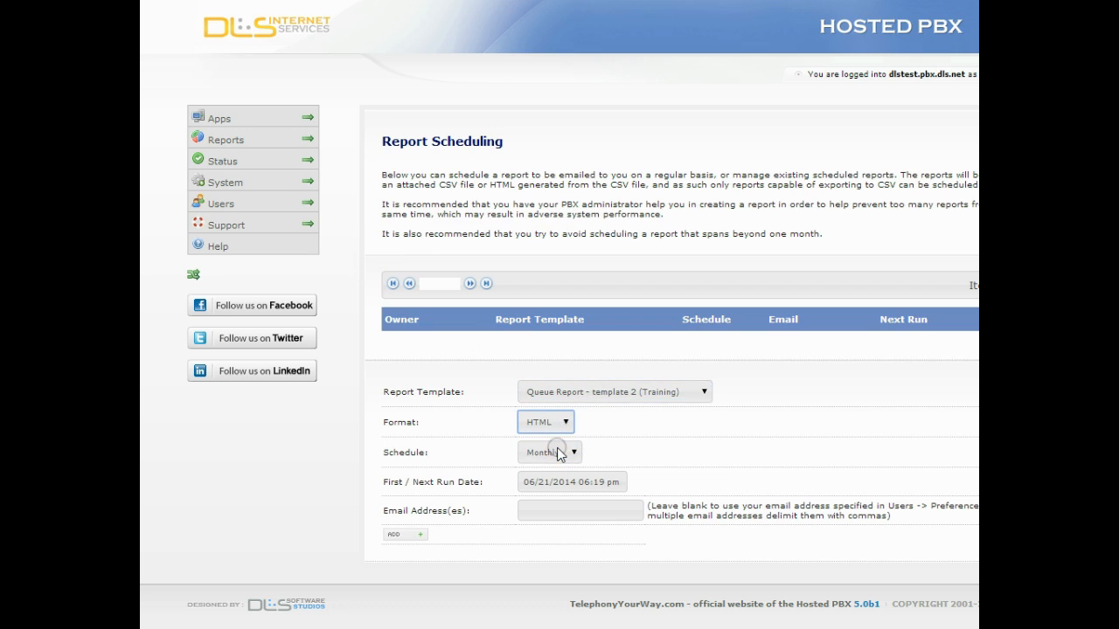
{"action": "left_click", "coordinate": [558, 453]}
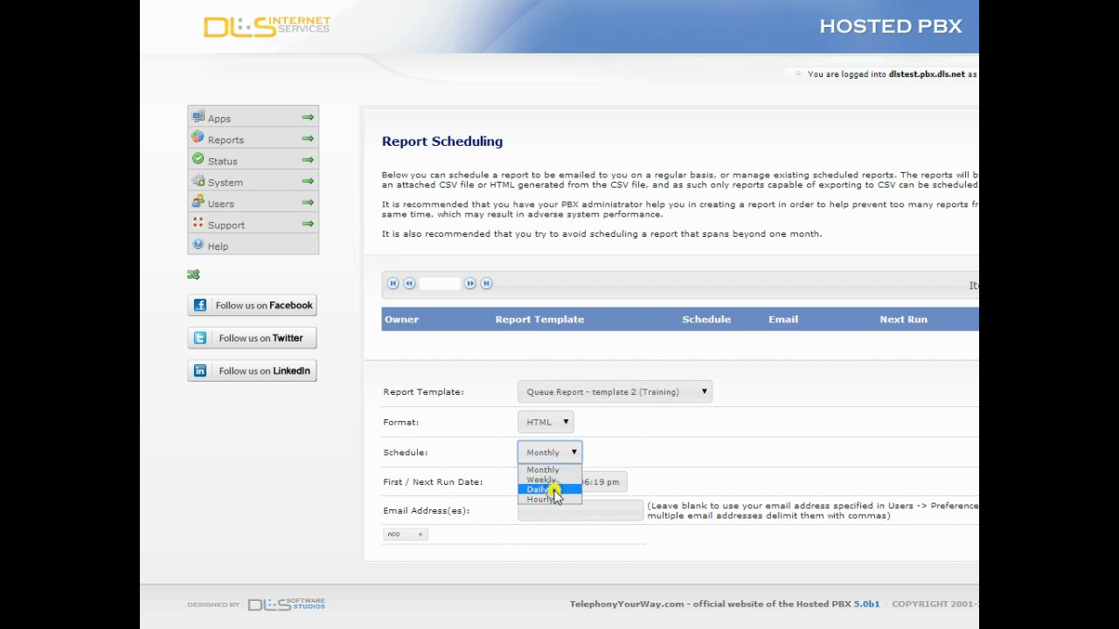
{"action": "left_click", "coordinate": [556, 489]}
Enter the recipient's email address and add the scheduled report.
{"action": "left_click", "coordinate": [553, 511]}
{"action": "type", "text": "test@test.com"}
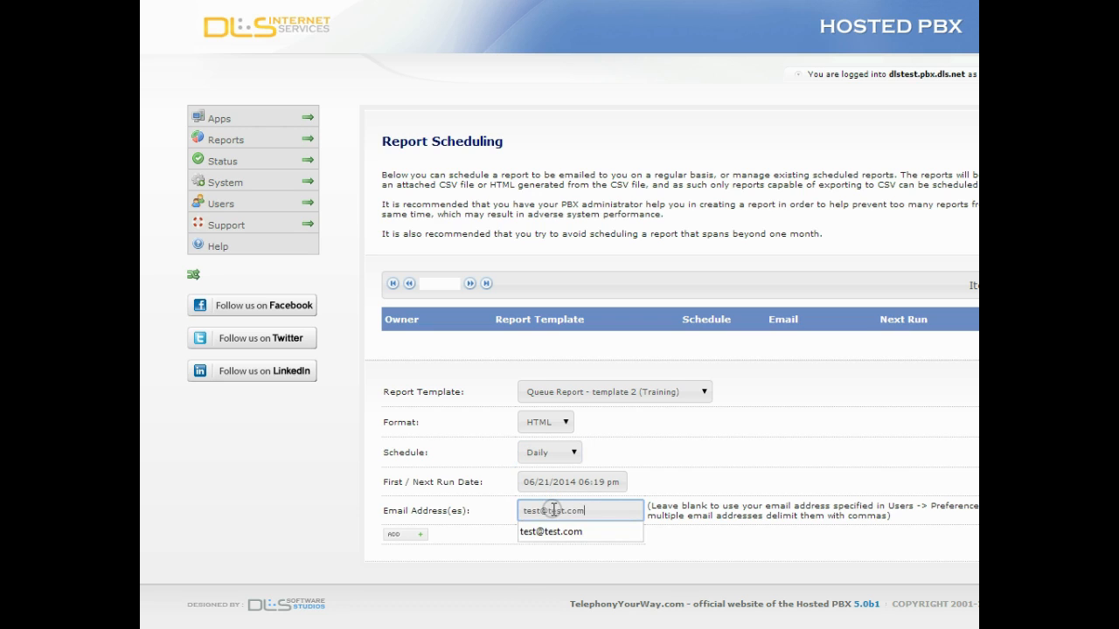
{"action": "double_click", "coordinate": [493, 546]}
{"action": "left_click", "coordinate": [493, 557]}
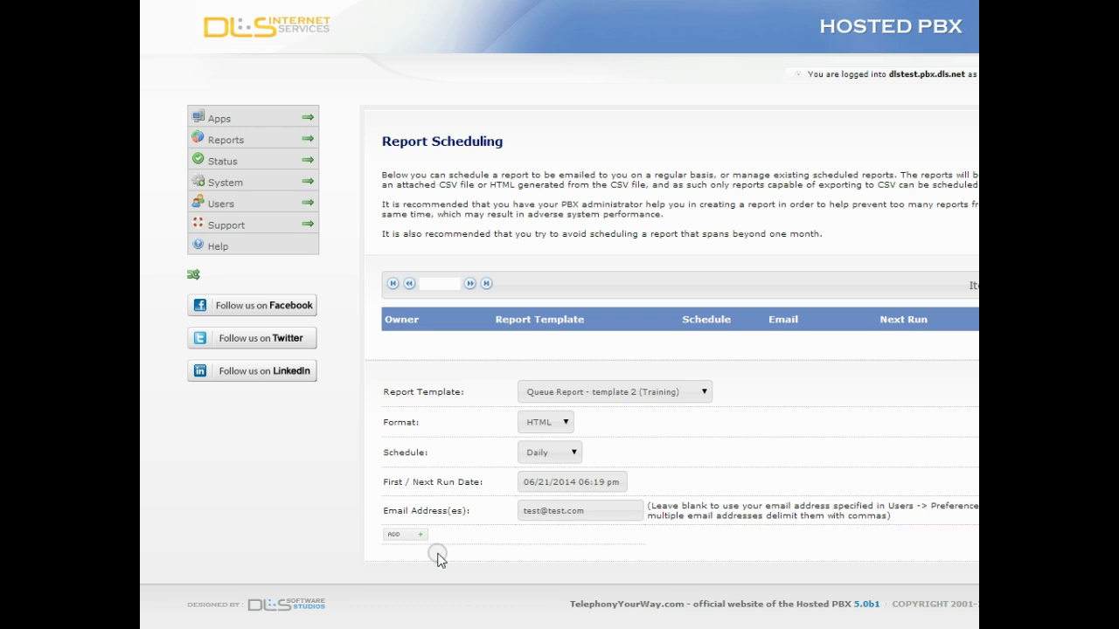
{"action": "left_click", "coordinate": [408, 538]}
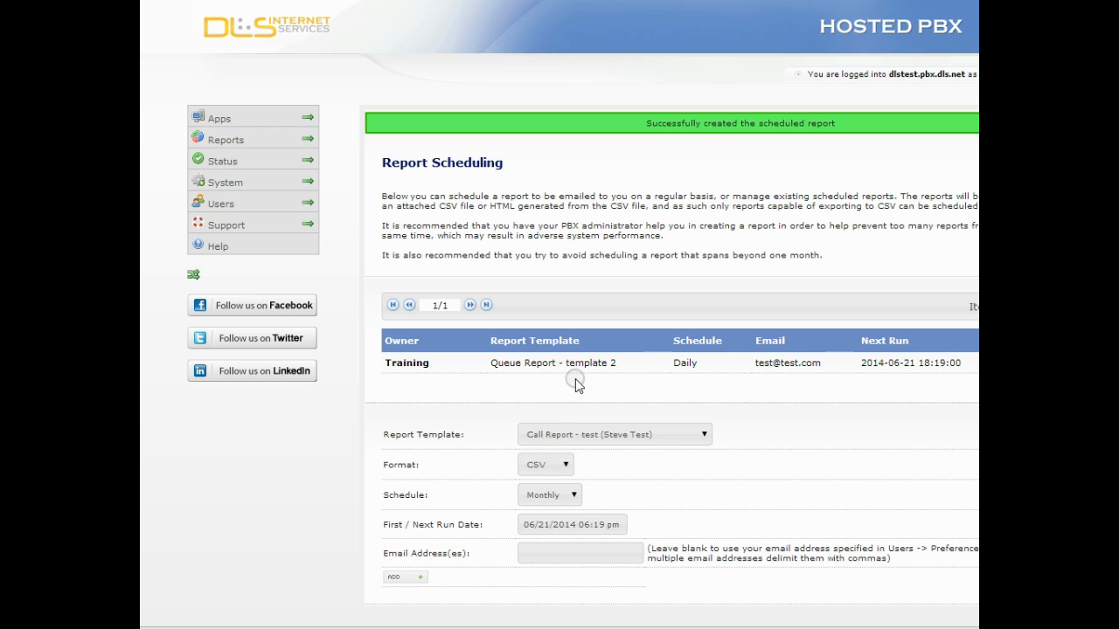
In the general system settings' report options, set Exclude unanswered calls from queue reports to Yes.
{"action": "mouse_move", "coordinate": [312, 184]}
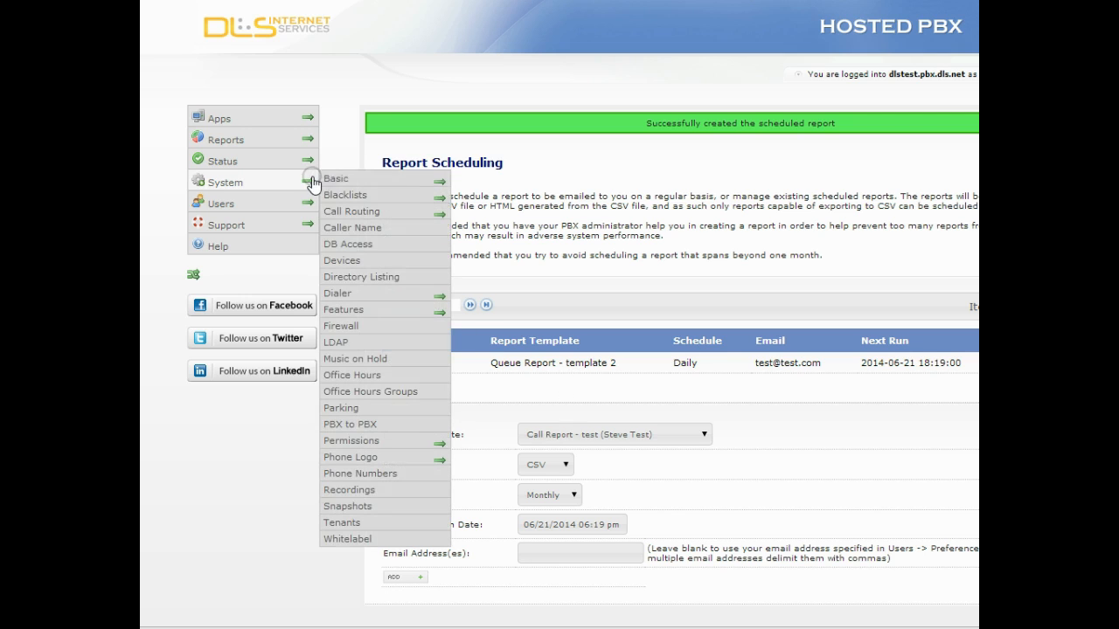
{"action": "mouse_move", "coordinate": [375, 180]}
{"action": "left_click", "coordinate": [464, 185]}
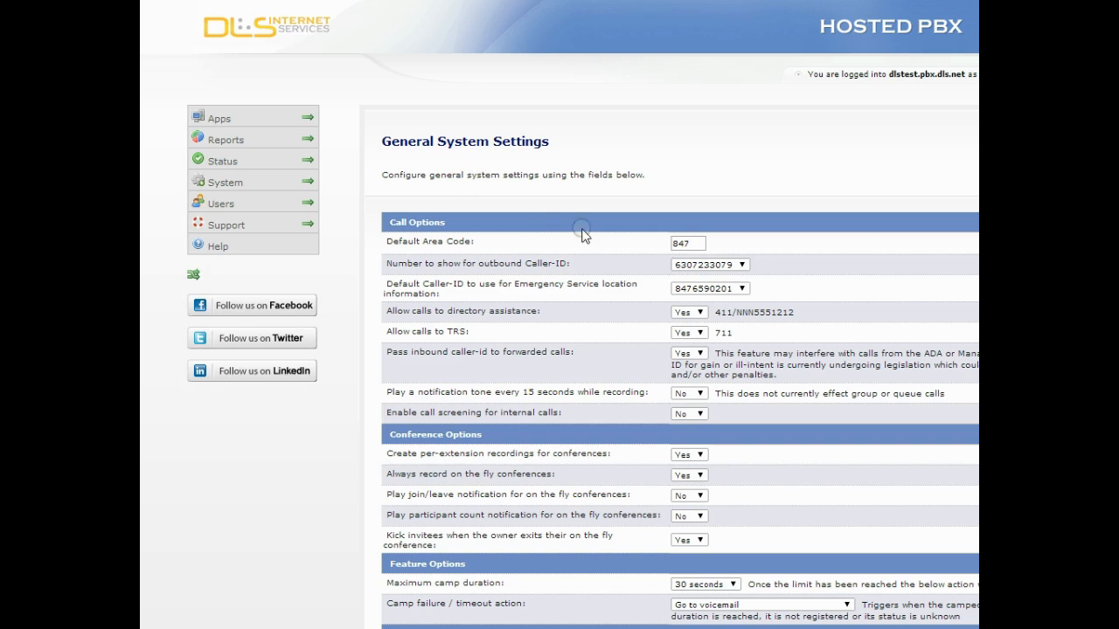
{"action": "scroll", "coordinate": [644, 333], "scroll_direction": "down", "scroll_amount": 10}
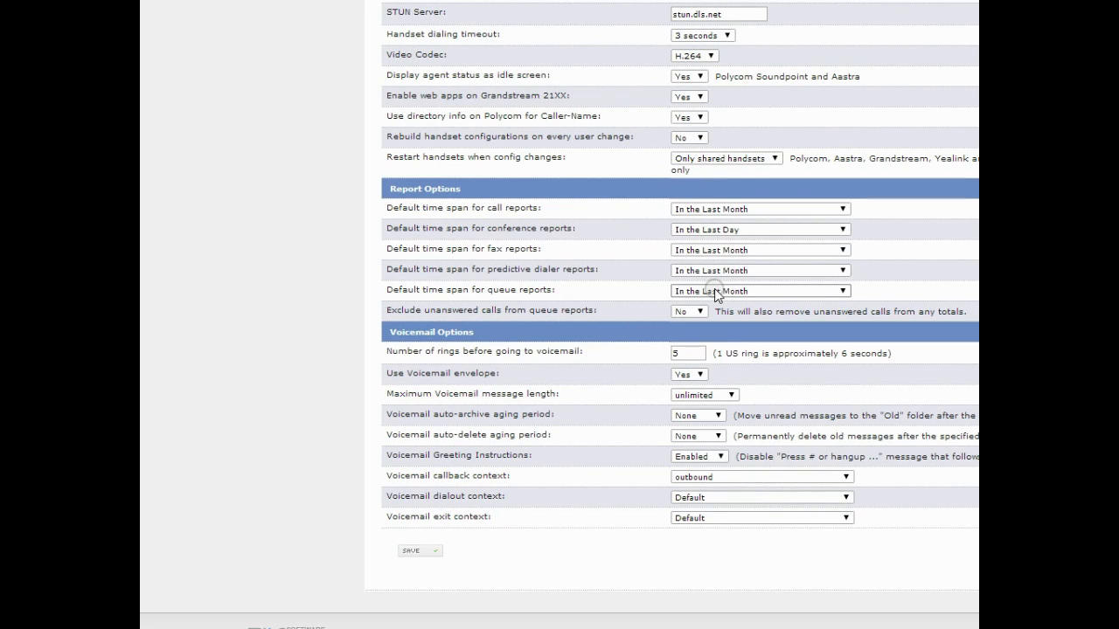
{"action": "left_click", "coordinate": [699, 311]}
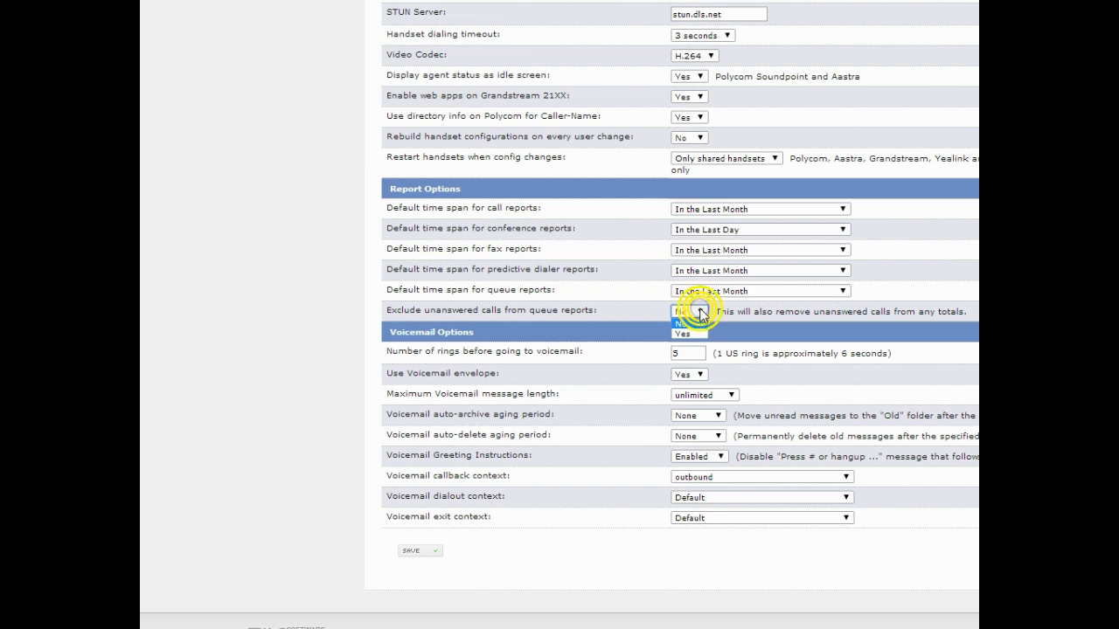
{"action": "left_click", "coordinate": [689, 334]}
{"action": "scroll", "coordinate": [350, 260], "scroll_direction": "up", "scroll_amount": 10}
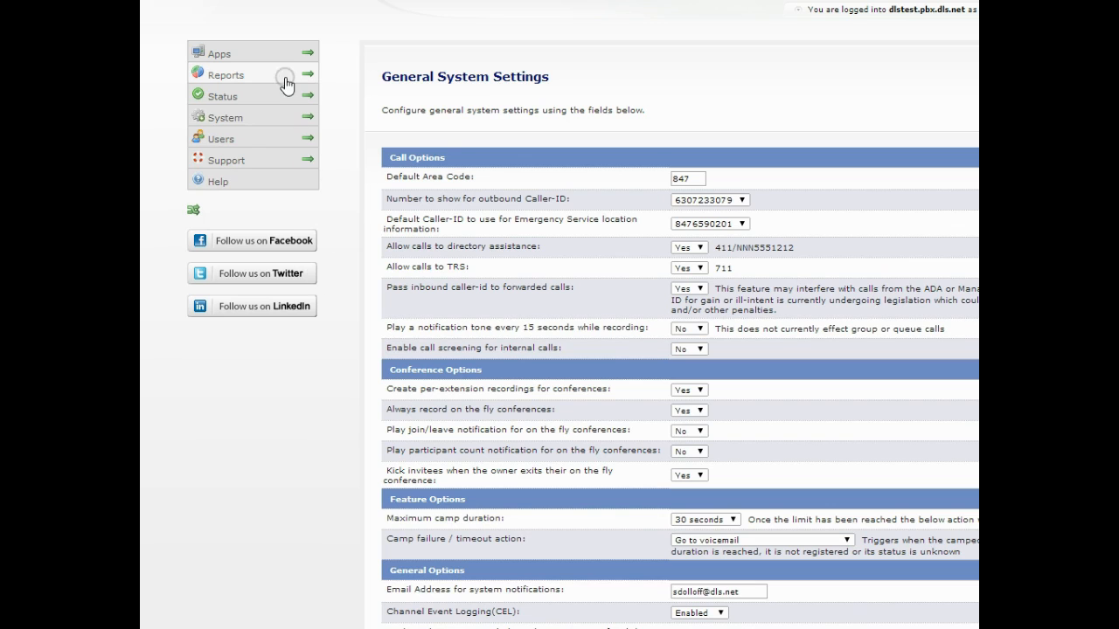
Generate a Call Volume Graph call report for the group asdf and narrow the graph's time range around the first peak.
{"action": "mouse_move", "coordinate": [288, 77]}
{"action": "left_click", "coordinate": [337, 73]}
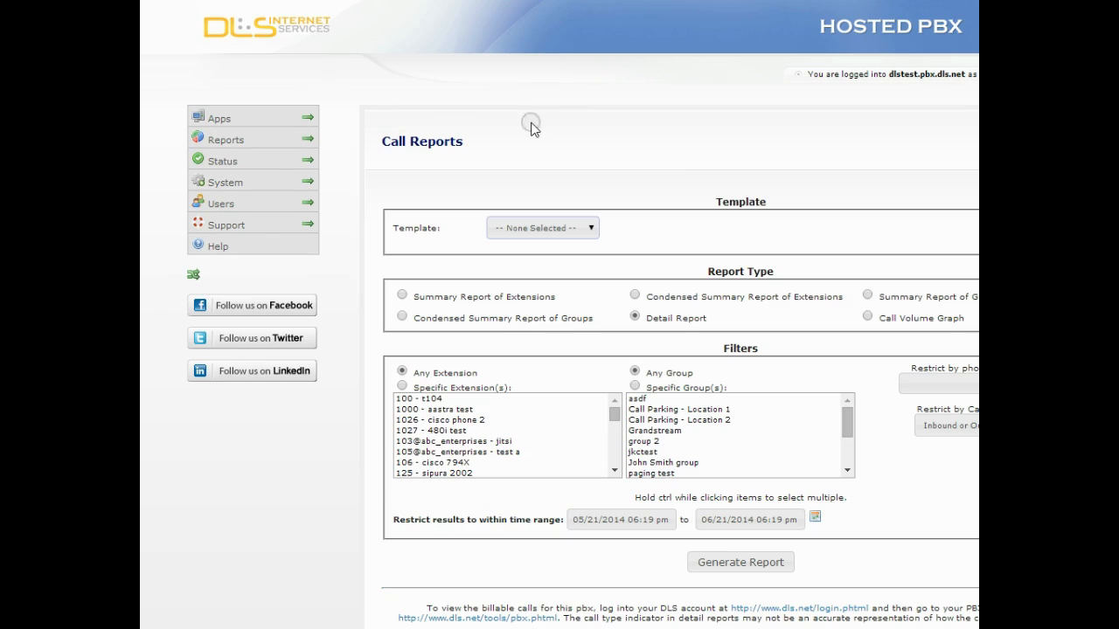
{"action": "left_click", "coordinate": [869, 317]}
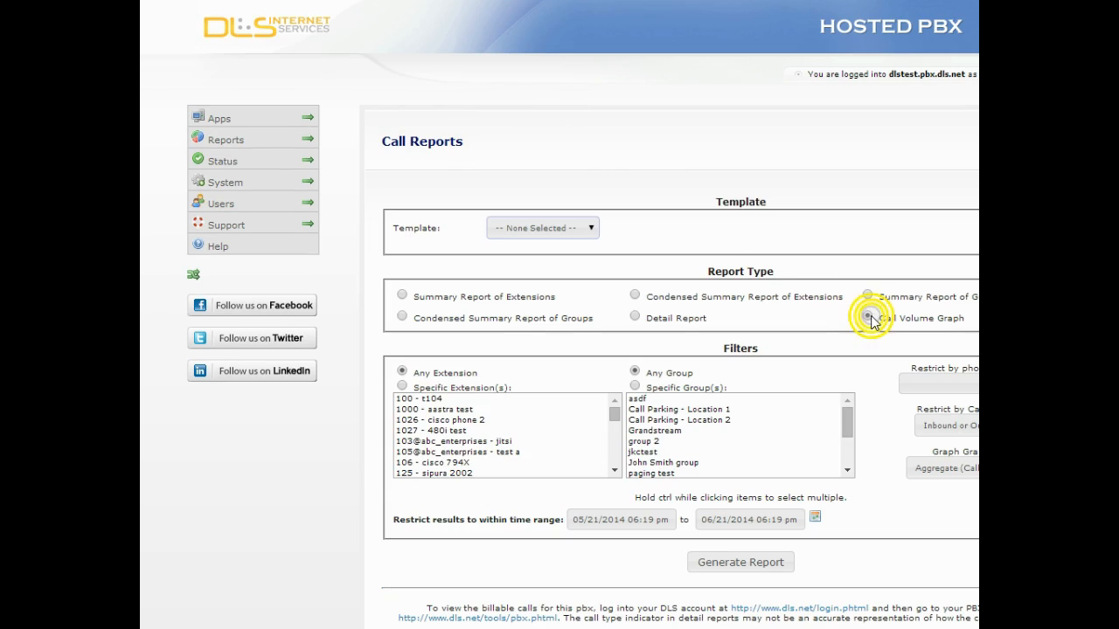
{"action": "left_click", "coordinate": [636, 400]}
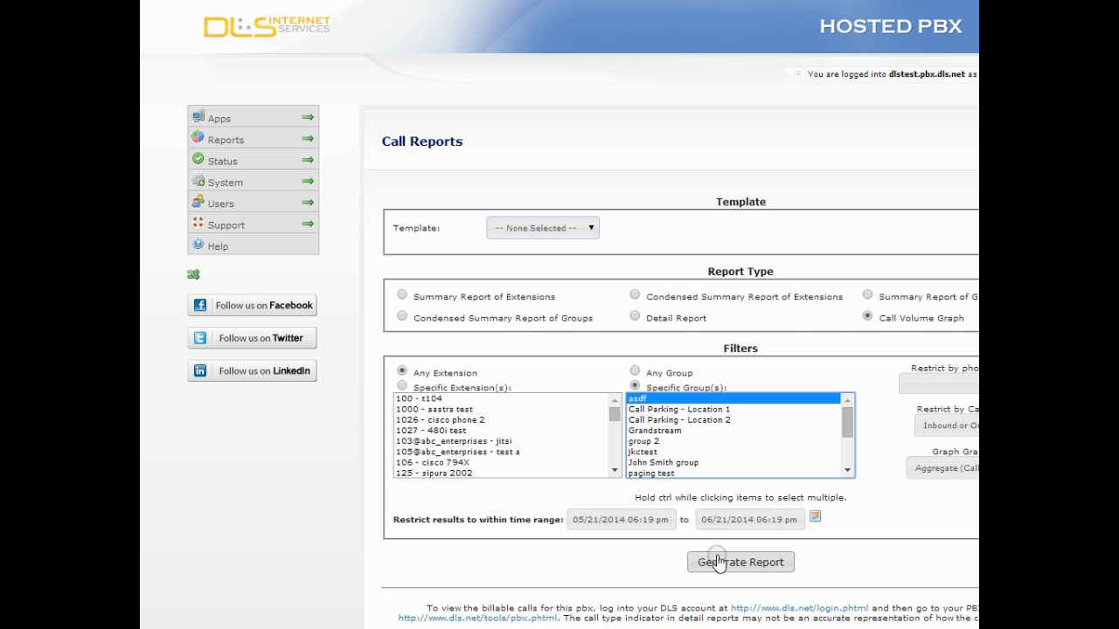
{"action": "left_click", "coordinate": [717, 564]}
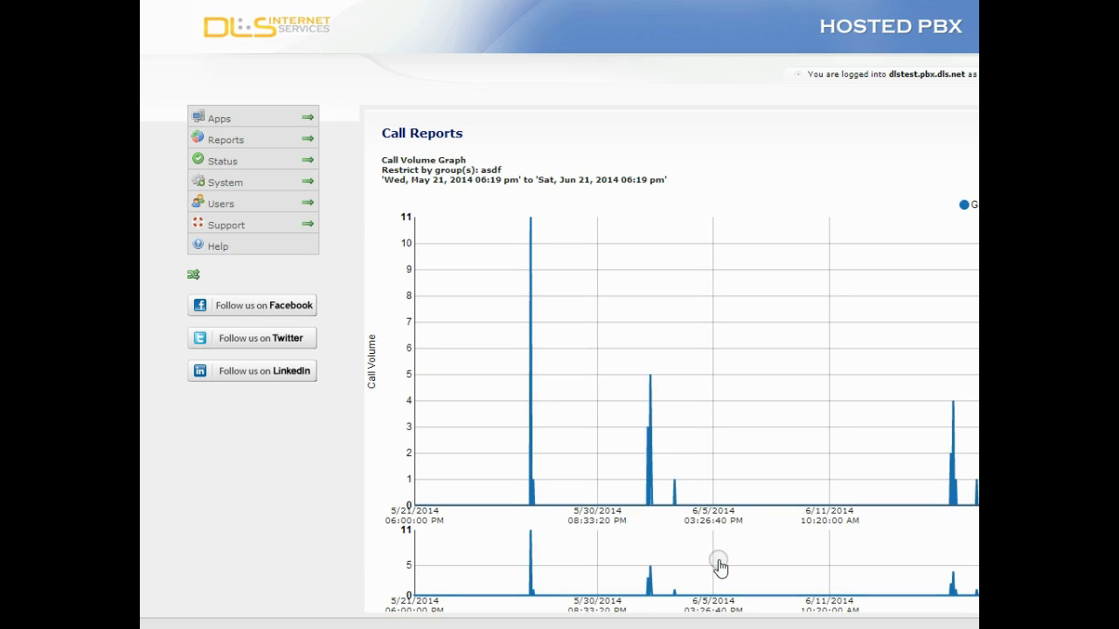
{"action": "left_click_drag", "start_coordinate": [521, 569], "coordinate": [548, 569]}
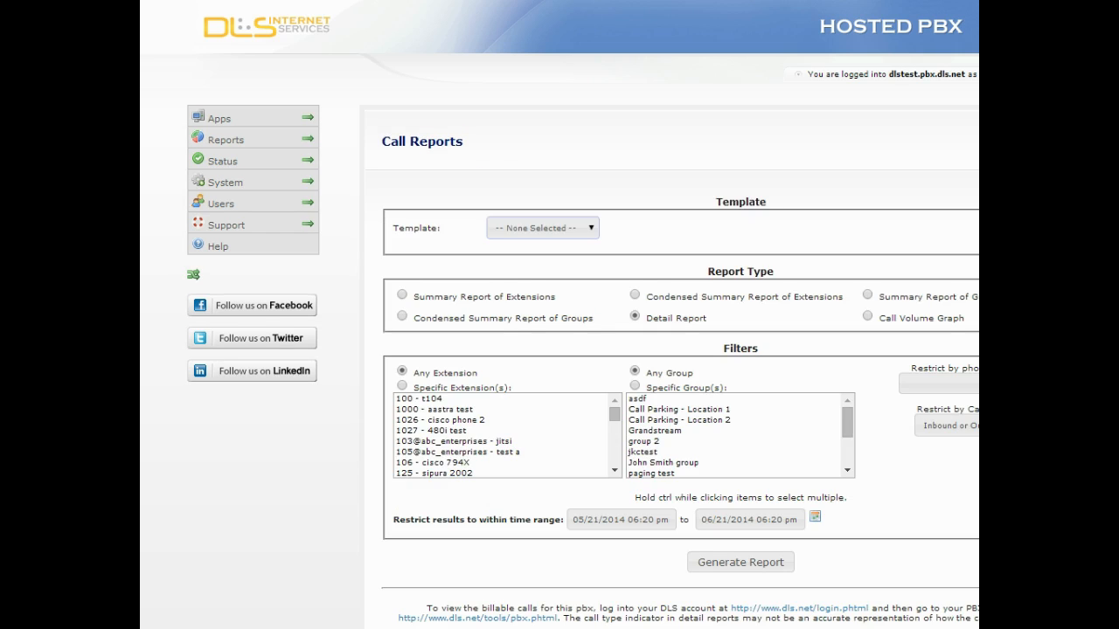
Generate the Summary Report of Groups for group asdf, review its totals and members, and return to the call report options.
{"action": "left_click", "coordinate": [866, 295]}
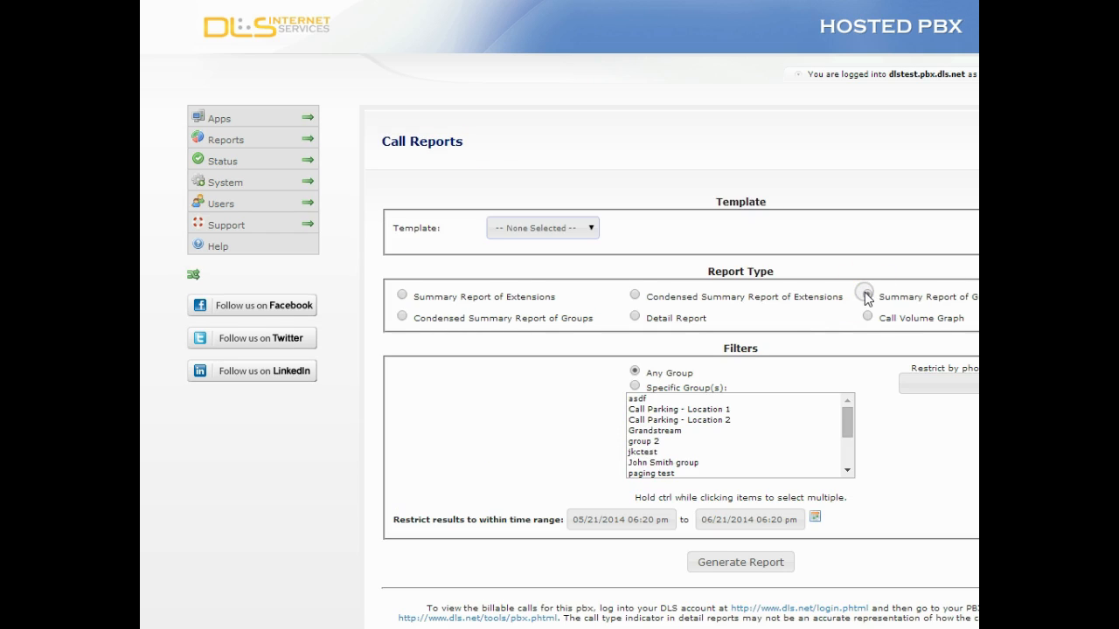
{"action": "left_click", "coordinate": [723, 388]}
{"action": "left_click", "coordinate": [657, 399]}
{"action": "left_click", "coordinate": [724, 564]}
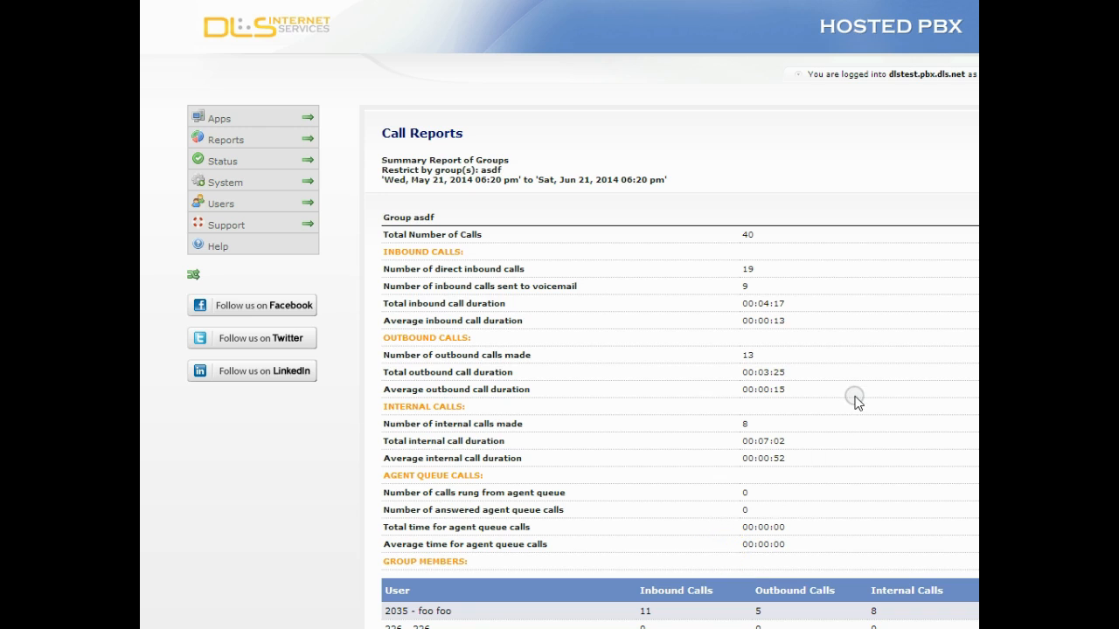
{"action": "scroll", "coordinate": [855, 400], "scroll_direction": "down", "scroll_amount": 1}
{"action": "scroll", "coordinate": [855, 400], "scroll_direction": "down", "scroll_amount": 1}
{"action": "scroll", "coordinate": [855, 400], "scroll_direction": "up", "scroll_amount": 2}
{"action": "key", "text": "alt+Left"}
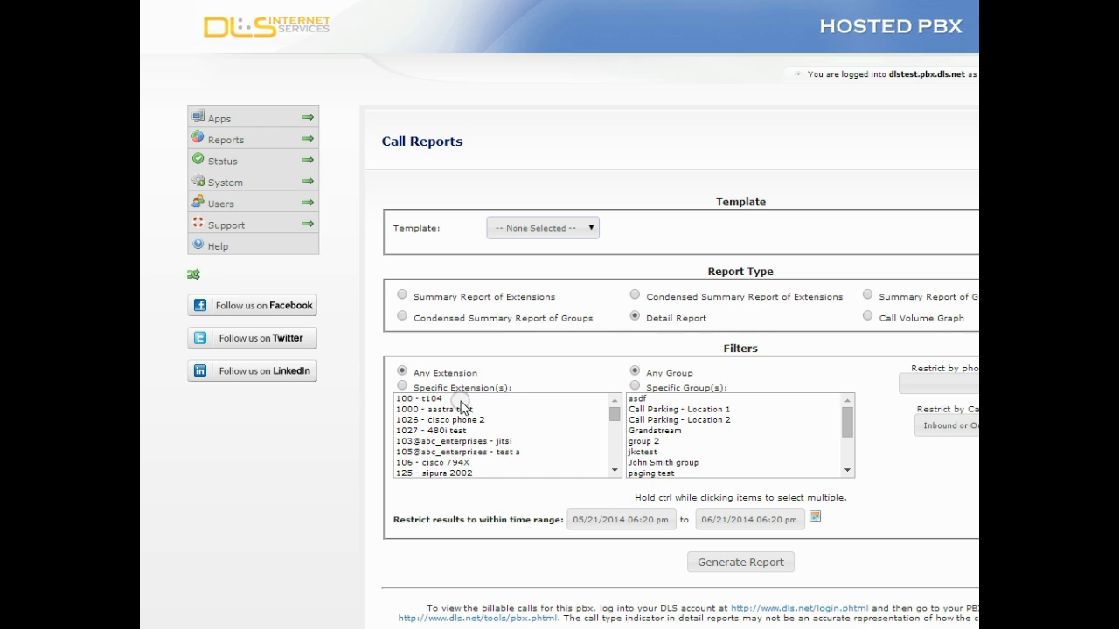
Generate a Detail Report restricted to extension 2035 and inspect the first call entry.
{"action": "scroll", "coordinate": [614, 420], "scroll_direction": "down", "scroll_amount": 3}
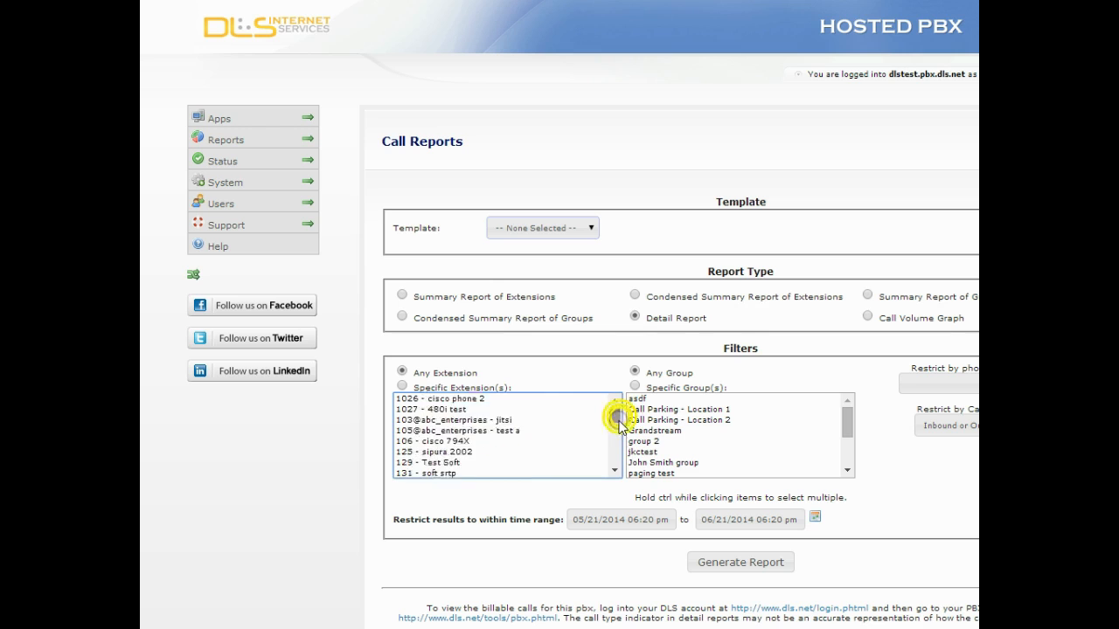
{"action": "left_click", "coordinate": [580, 431]}
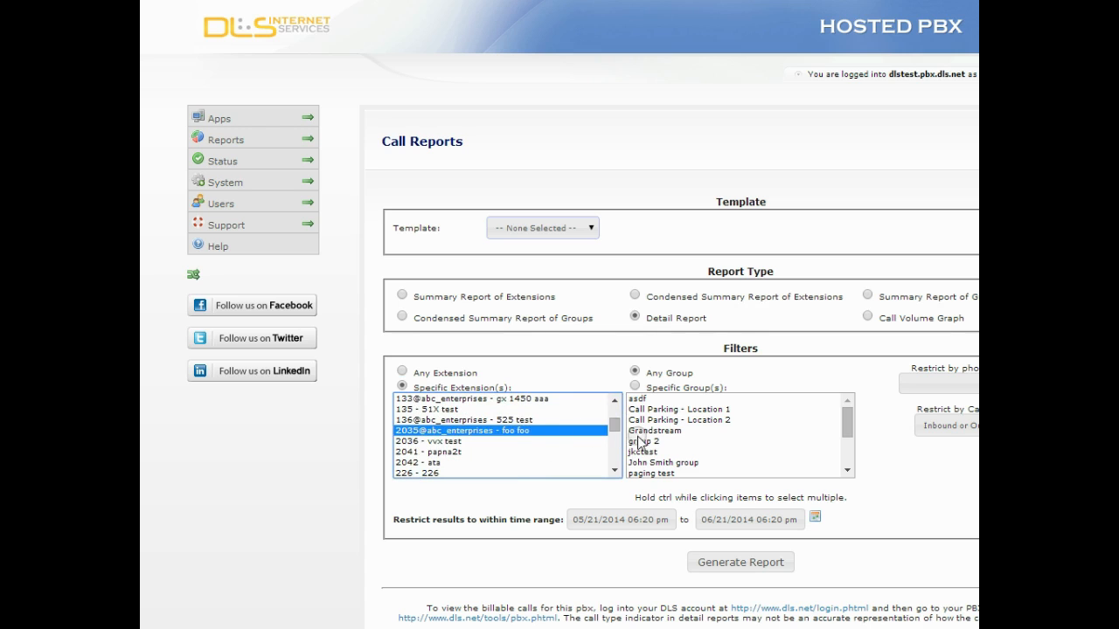
{"action": "left_click", "coordinate": [717, 562]}
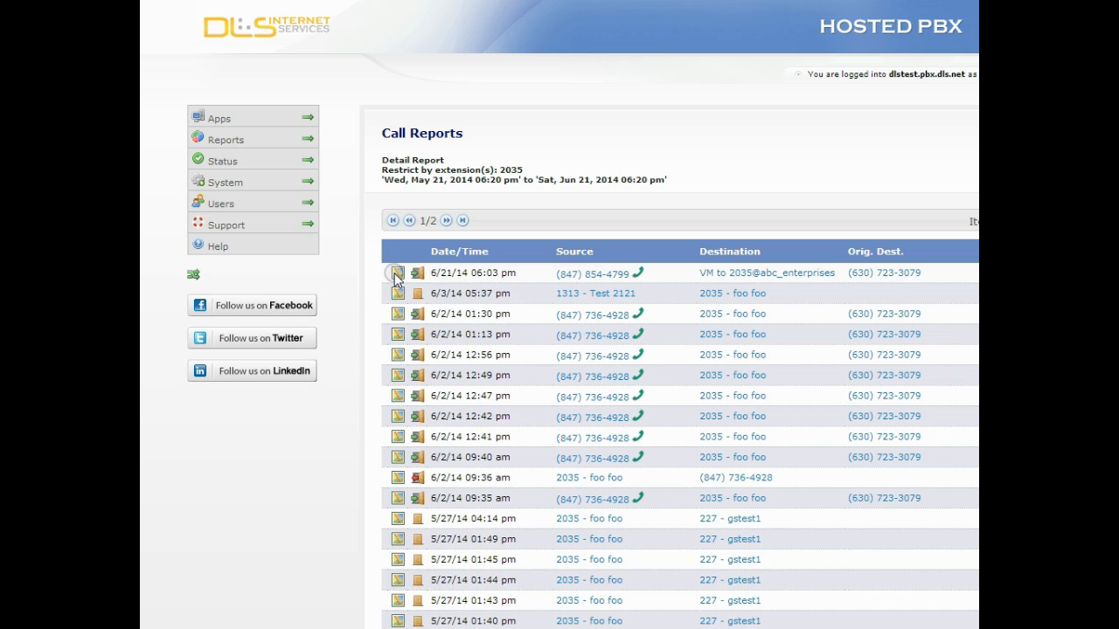
{"action": "mouse_move", "coordinate": [395, 280]}
{"action": "mouse_move", "coordinate": [658, 278]}
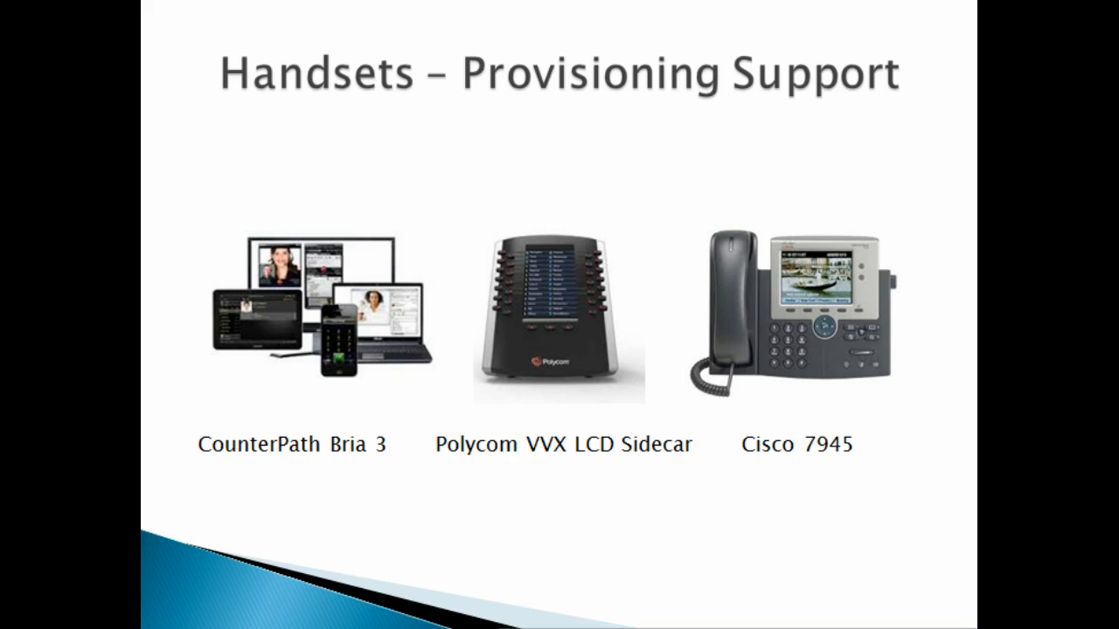
{"action": "key", "text": "Right"}
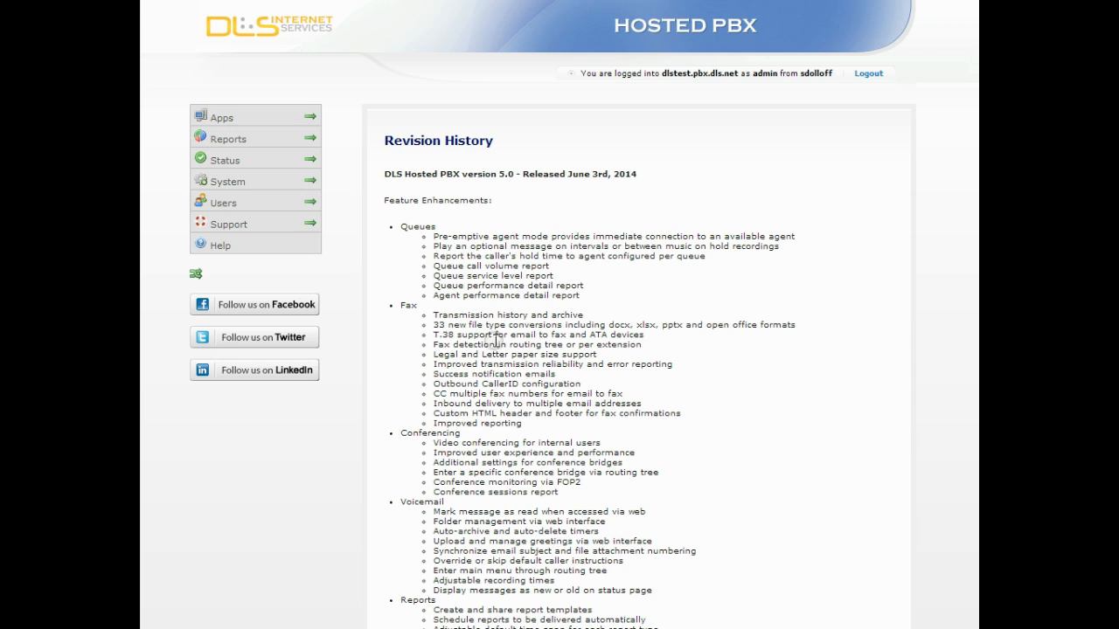
Open the provisioning status page.
{"action": "mouse_move", "coordinate": [317, 159]}
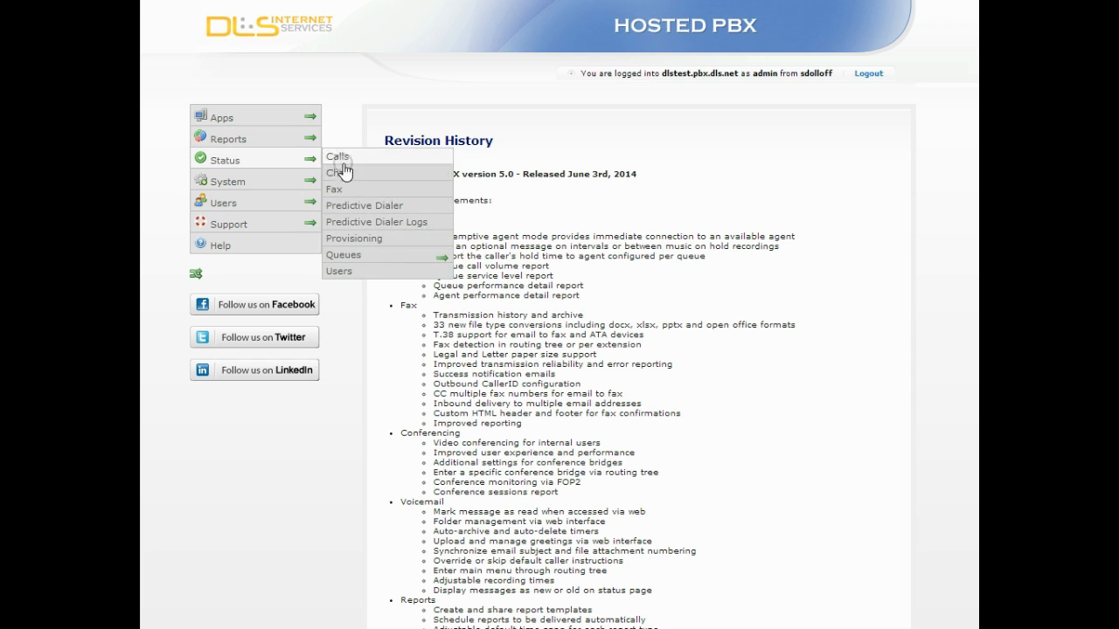
{"action": "left_click", "coordinate": [370, 244]}
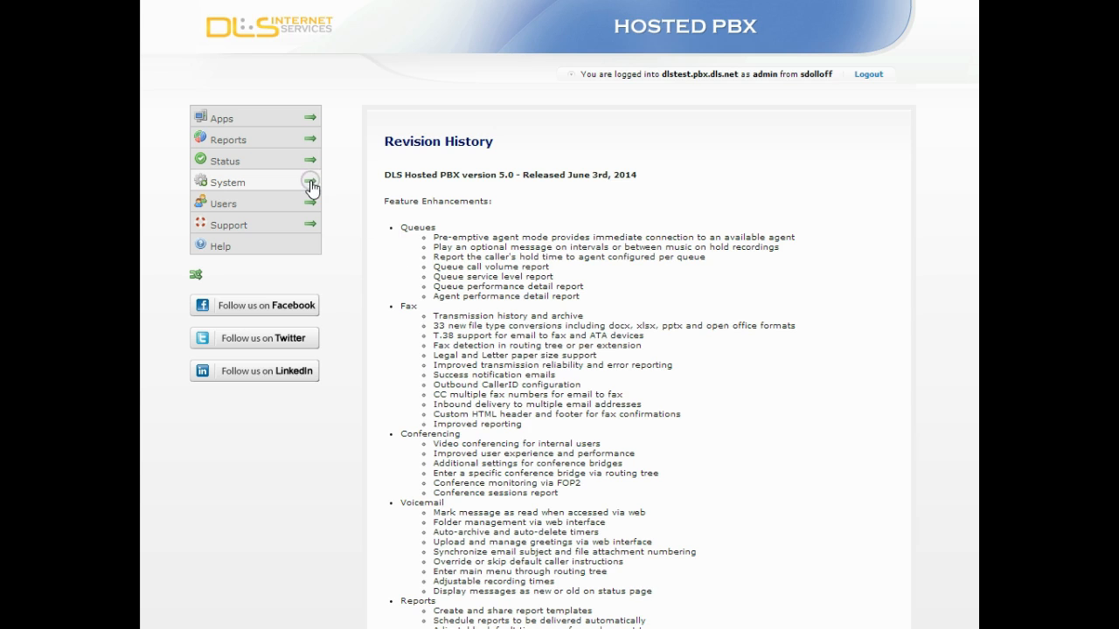
Edit the system office hours entry 00db and set its effective year to 2014.
{"action": "left_click", "coordinate": [311, 187]}
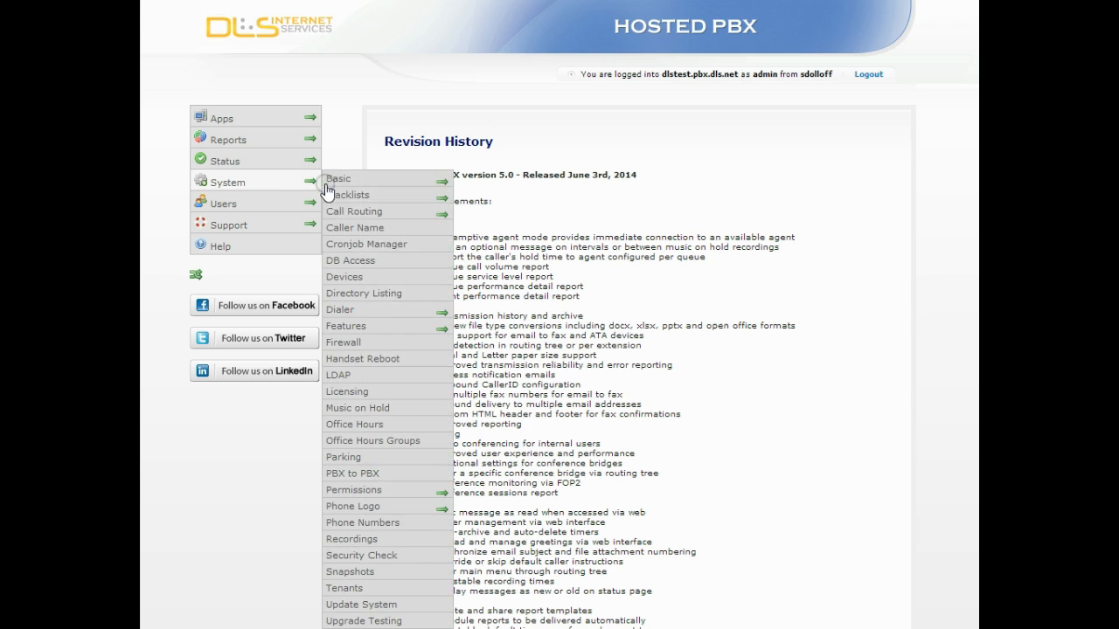
{"action": "left_click", "coordinate": [383, 432]}
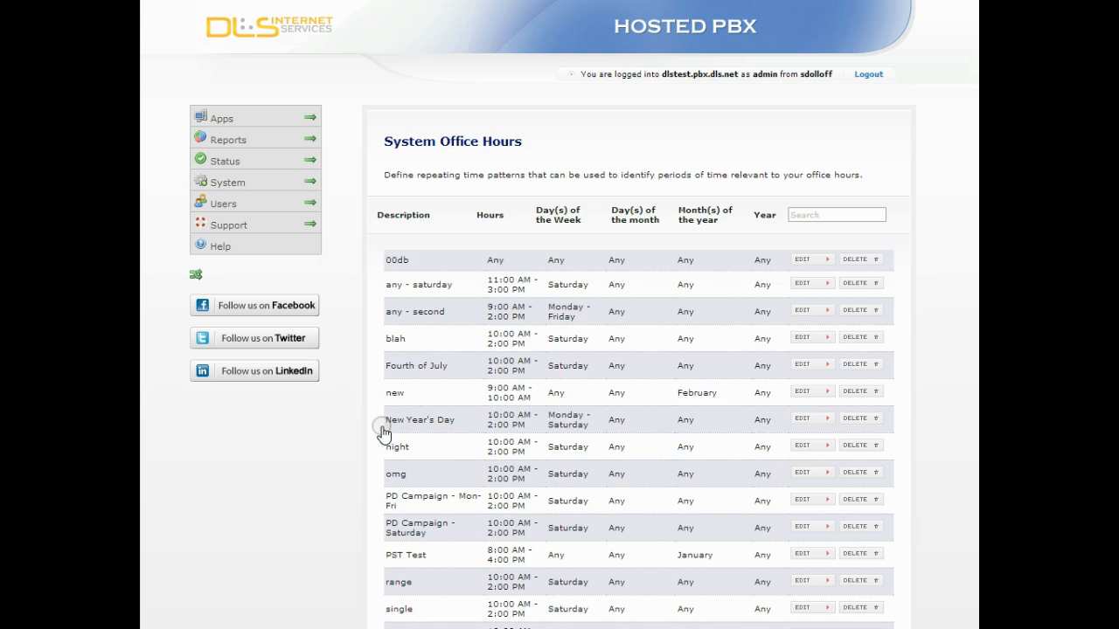
{"action": "left_click", "coordinate": [802, 262]}
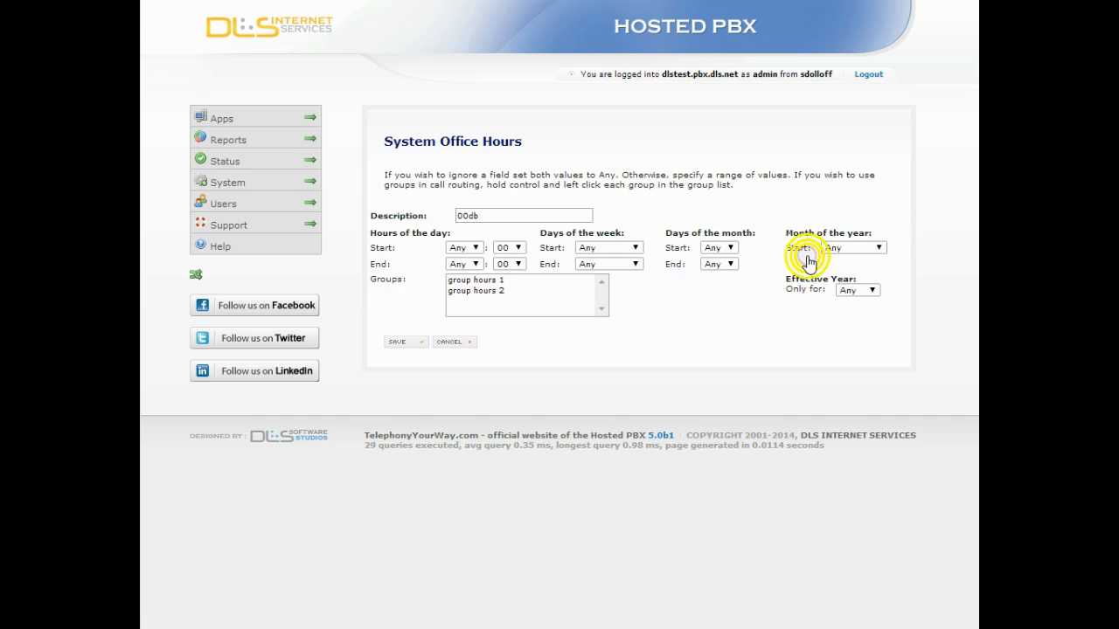
{"action": "left_click", "coordinate": [858, 294]}
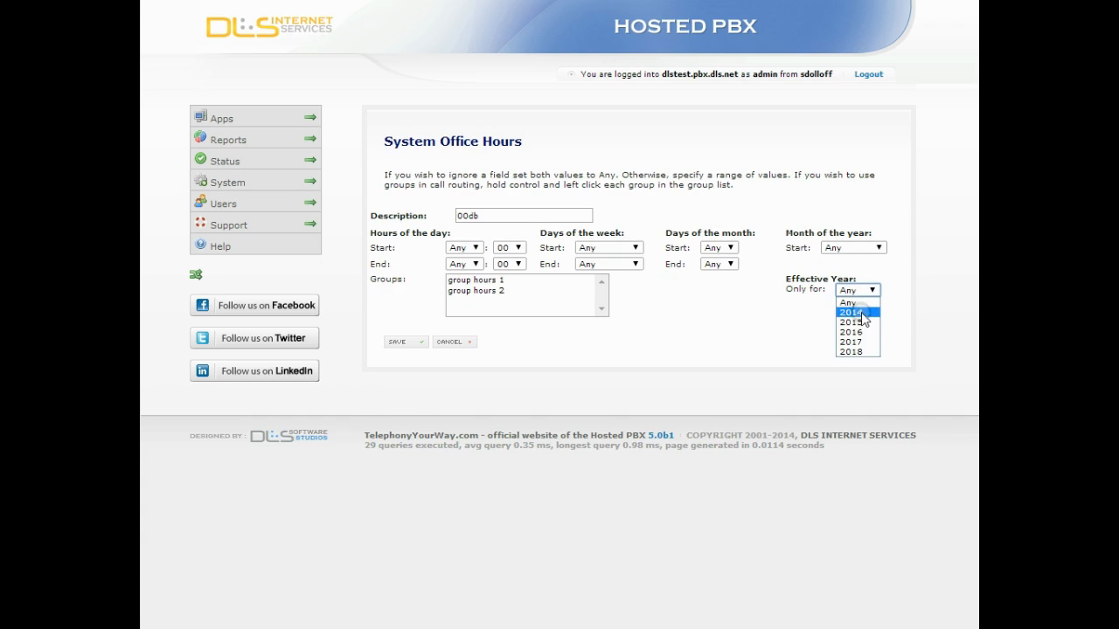
{"action": "left_click", "coordinate": [853, 313]}
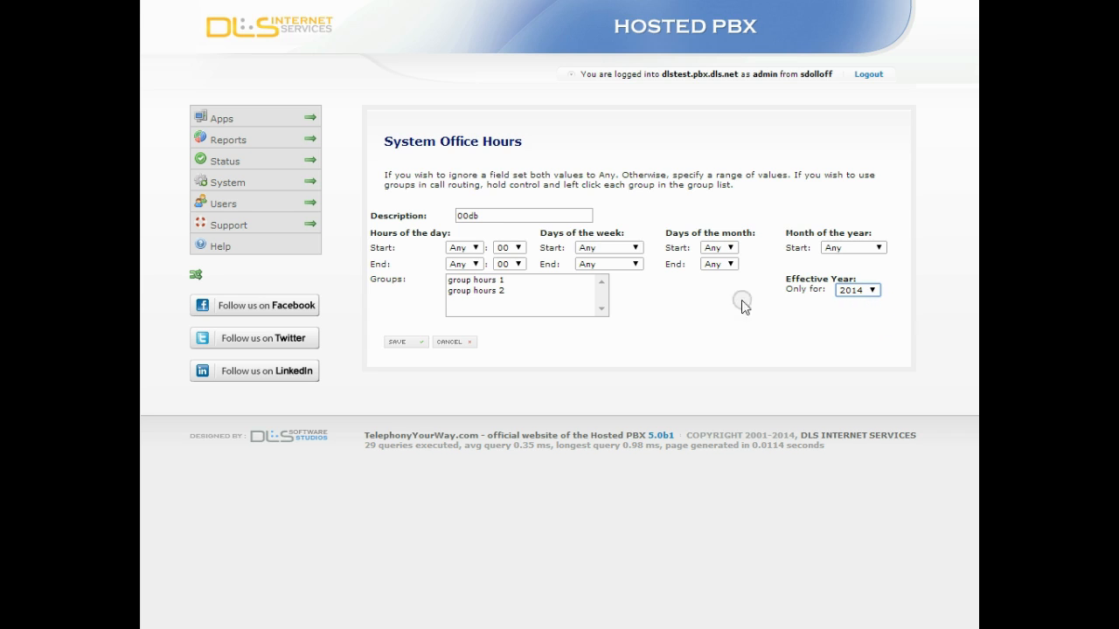
Open the blacklist test1bl to view its blocked call direction and entry options.
{"action": "mouse_move", "coordinate": [313, 184]}
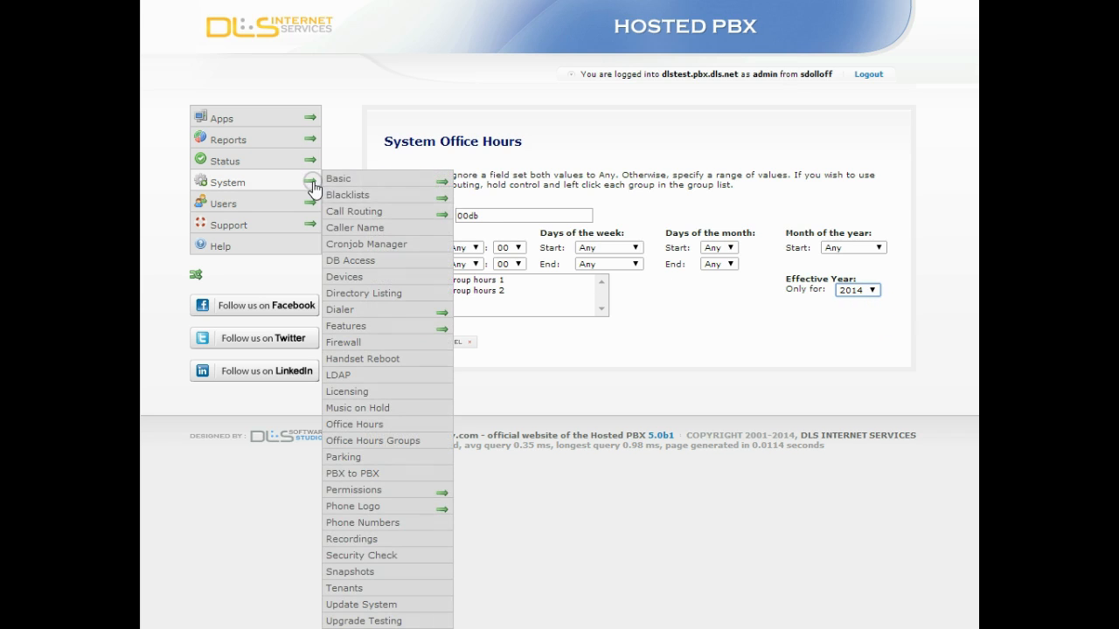
{"action": "mouse_move", "coordinate": [349, 195]}
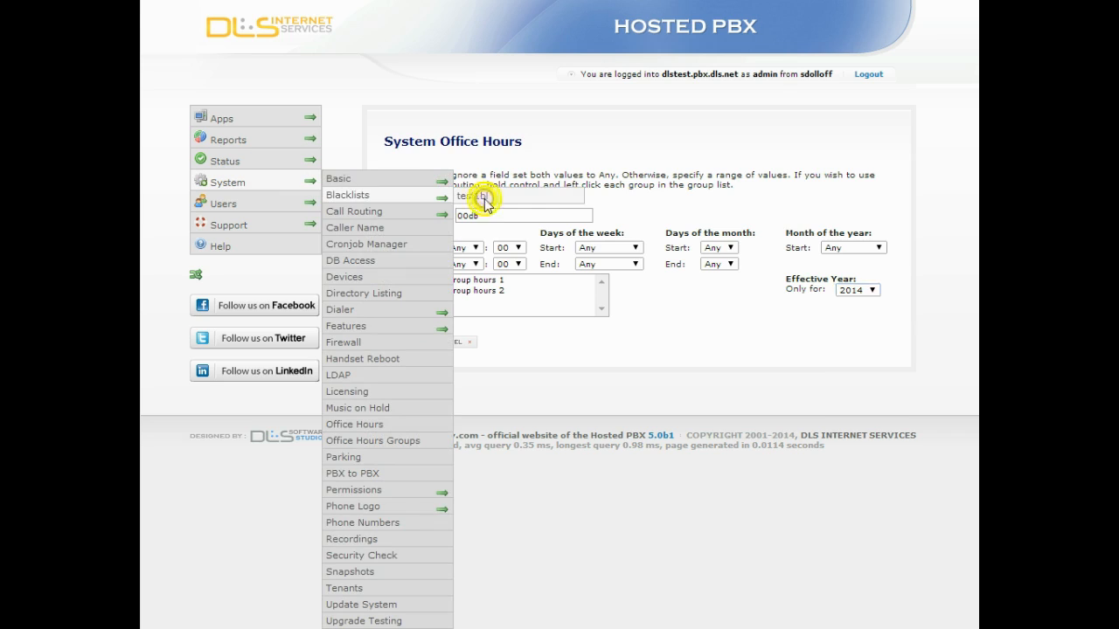
{"action": "left_click", "coordinate": [476, 199]}
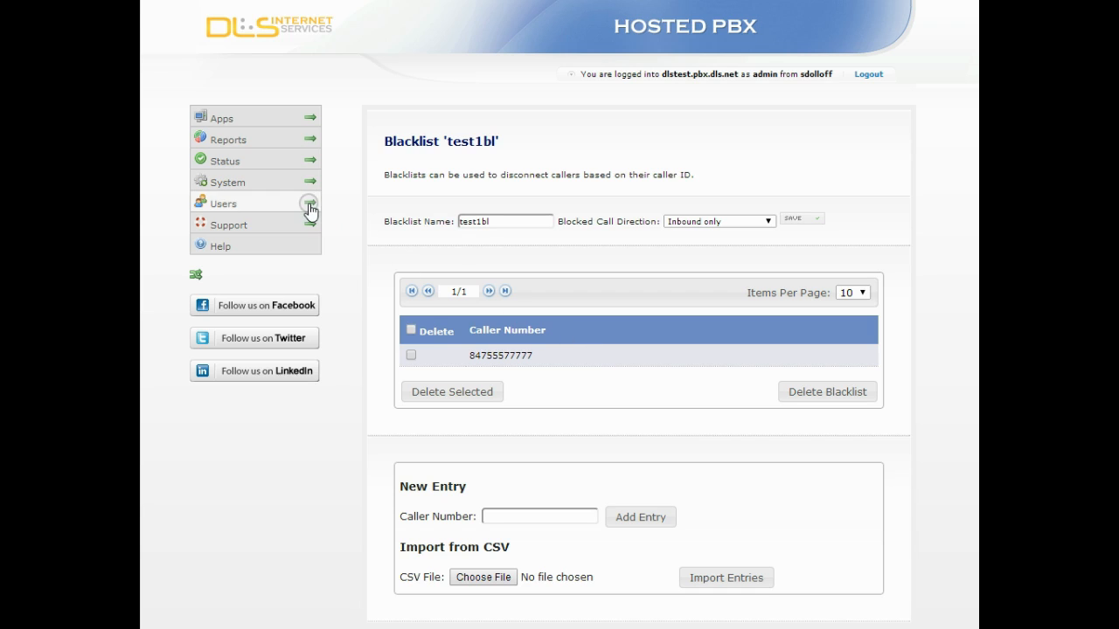
Open the Follow Me settings of the Training extension for editing and add another Selective Hours interval.
{"action": "mouse_move", "coordinate": [310, 206]}
{"action": "left_click", "coordinate": [382, 282]}
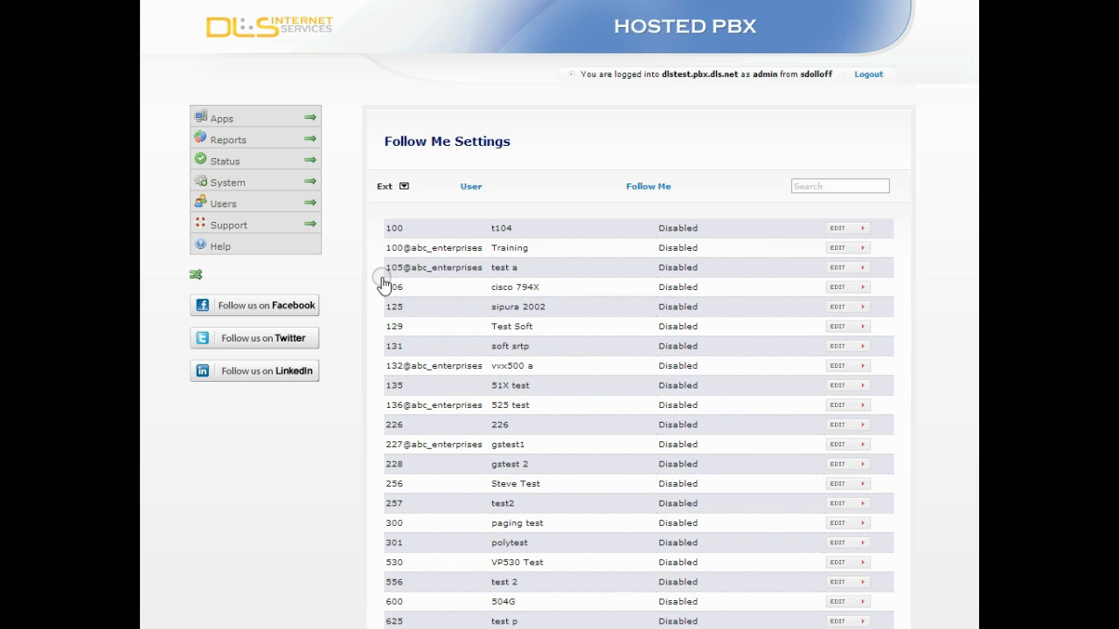
{"action": "left_click", "coordinate": [835, 249]}
{"action": "scroll", "coordinate": [838, 251], "scroll_direction": "down", "scroll_amount": 3}
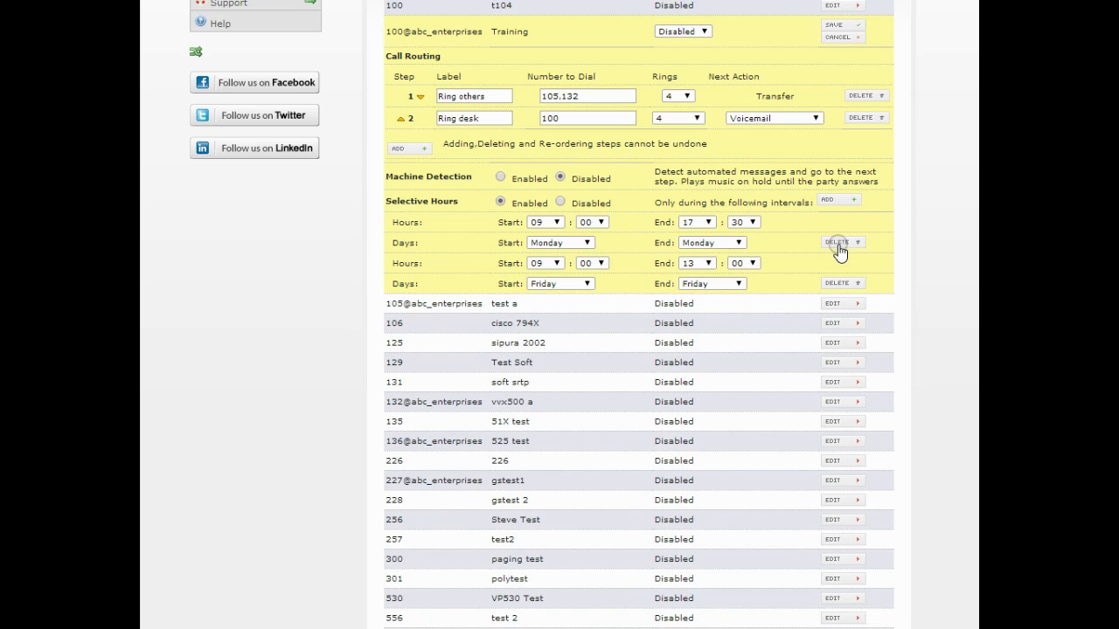
{"action": "left_click", "coordinate": [559, 95]}
{"action": "left_click", "coordinate": [768, 149]}
{"action": "left_click", "coordinate": [835, 202]}
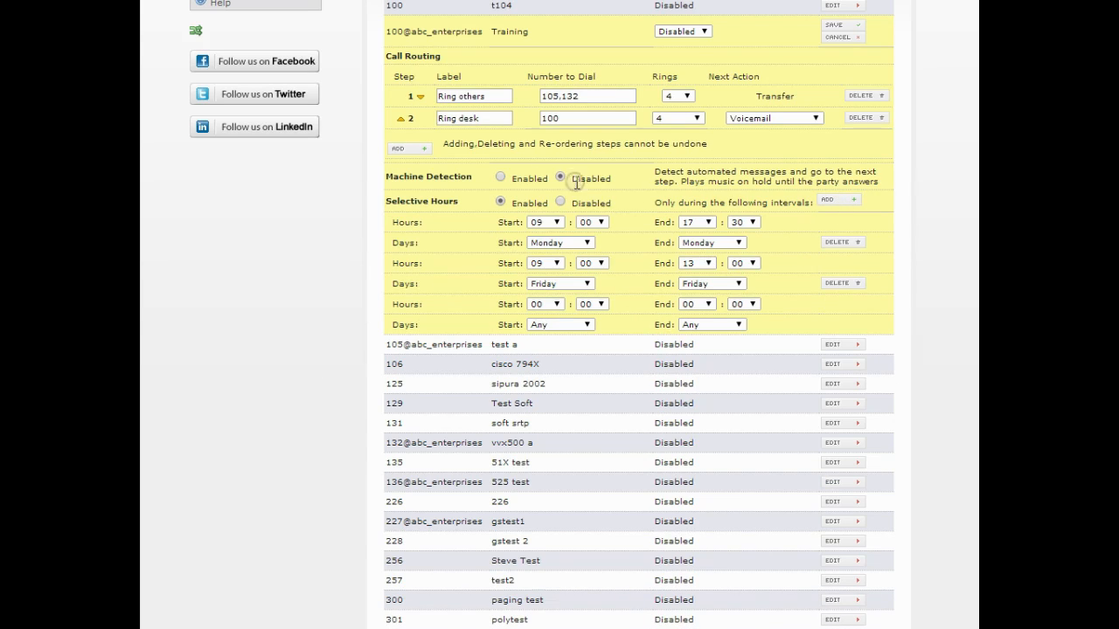
Open the system feature codes and examine the follow-me toggle code and the prefix for camping an extension.
{"action": "scroll", "coordinate": [348, 167], "scroll_direction": "up", "scroll_amount": 3}
{"action": "mouse_move", "coordinate": [306, 183]}
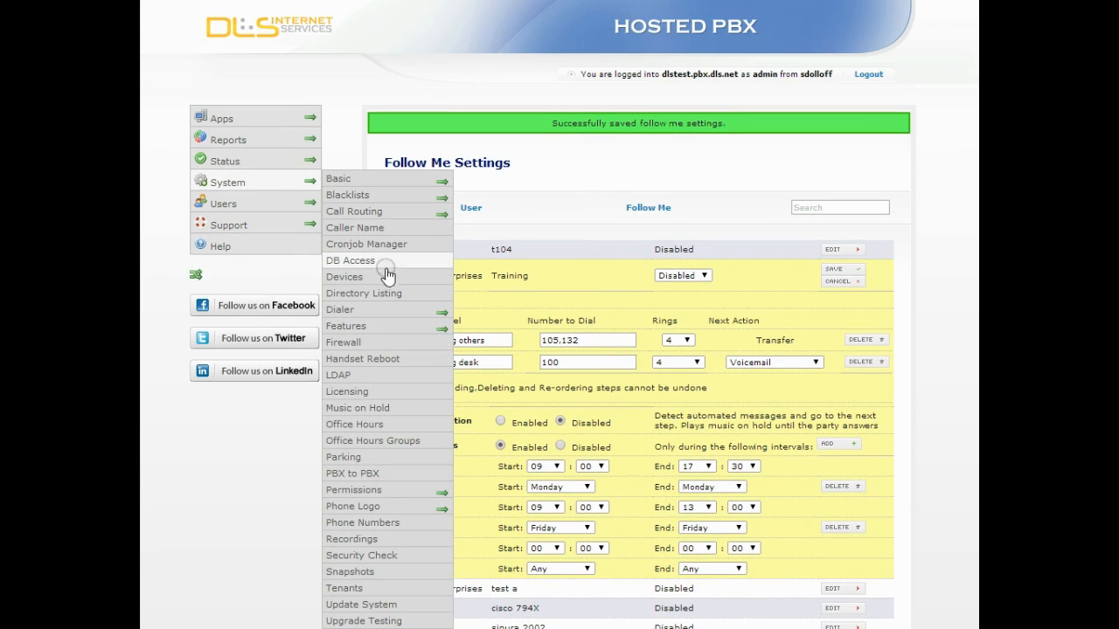
{"action": "mouse_move", "coordinate": [398, 325]}
{"action": "left_click", "coordinate": [477, 325]}
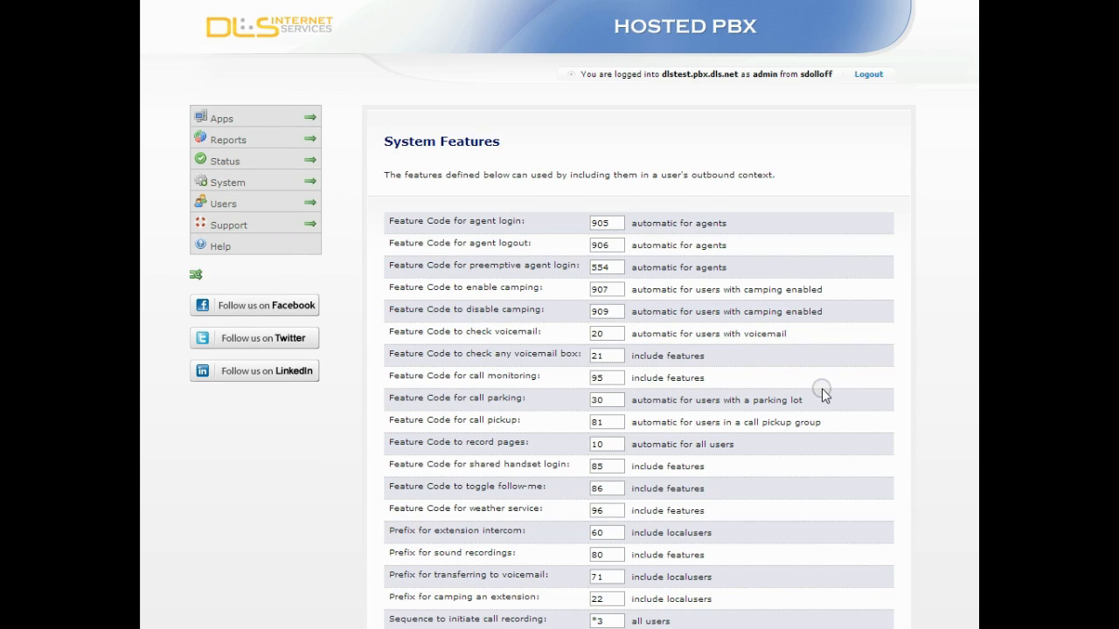
{"action": "scroll", "coordinate": [821, 390], "scroll_direction": "down", "scroll_amount": 1}
{"action": "left_click", "coordinate": [615, 406]}
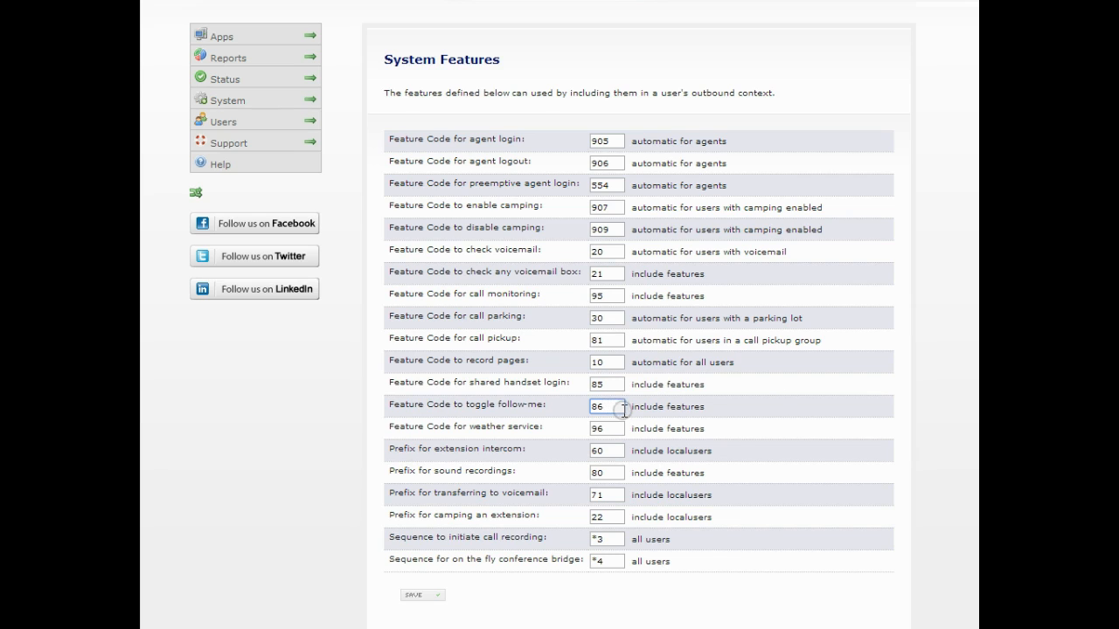
{"action": "left_click", "coordinate": [612, 517]}
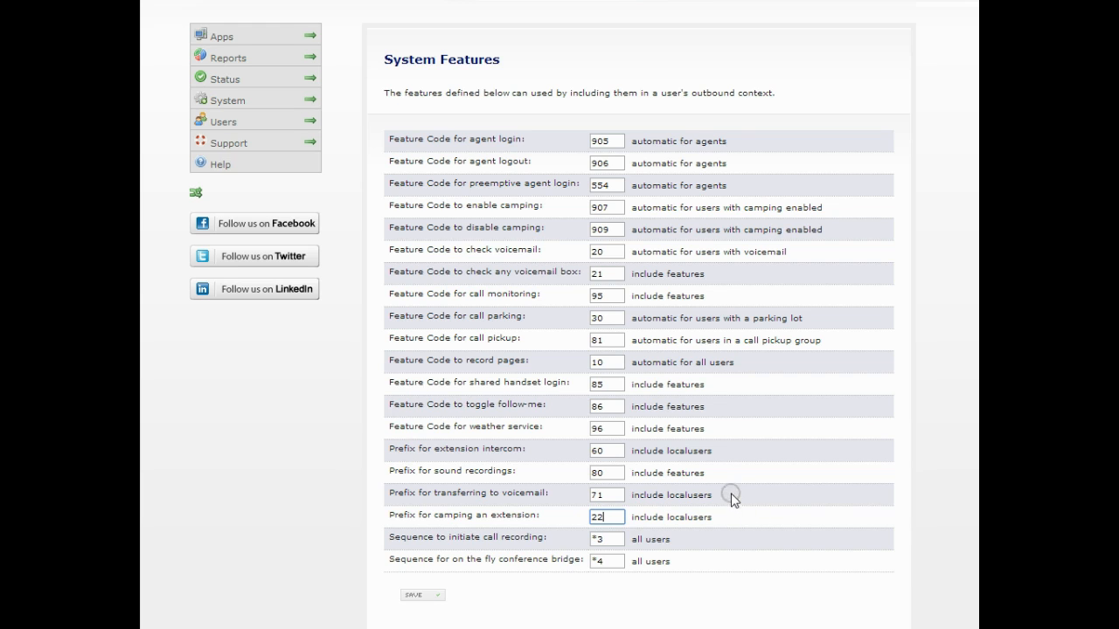
Open the user settings of the Training extension 100 for editing and expand its call options.
{"action": "scroll", "coordinate": [716, 483], "scroll_direction": "up", "scroll_amount": 2}
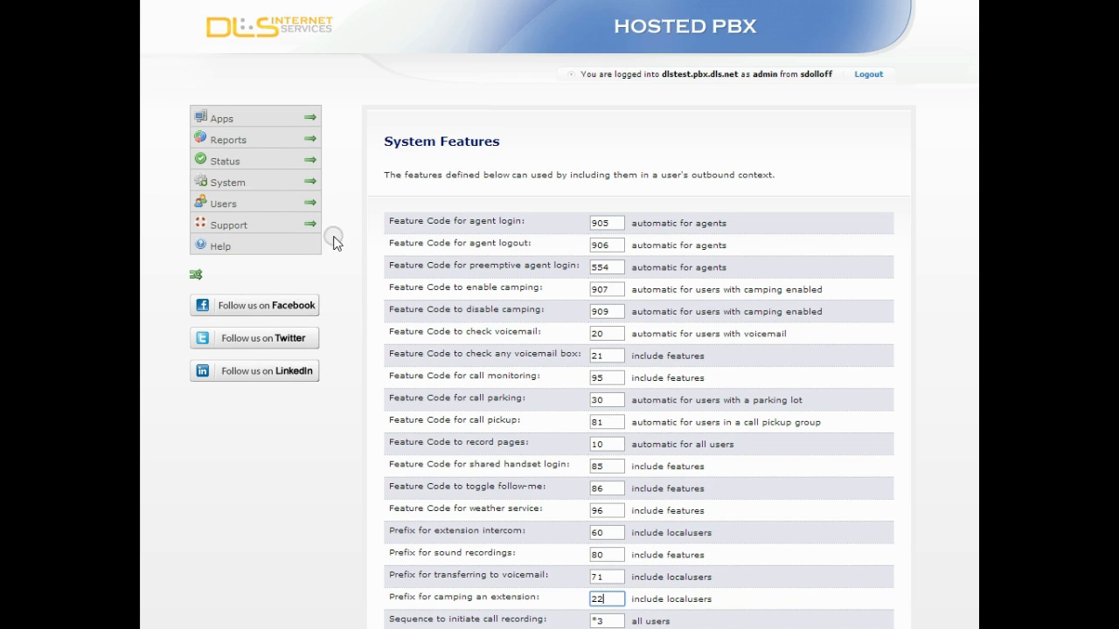
{"action": "mouse_move", "coordinate": [308, 201]}
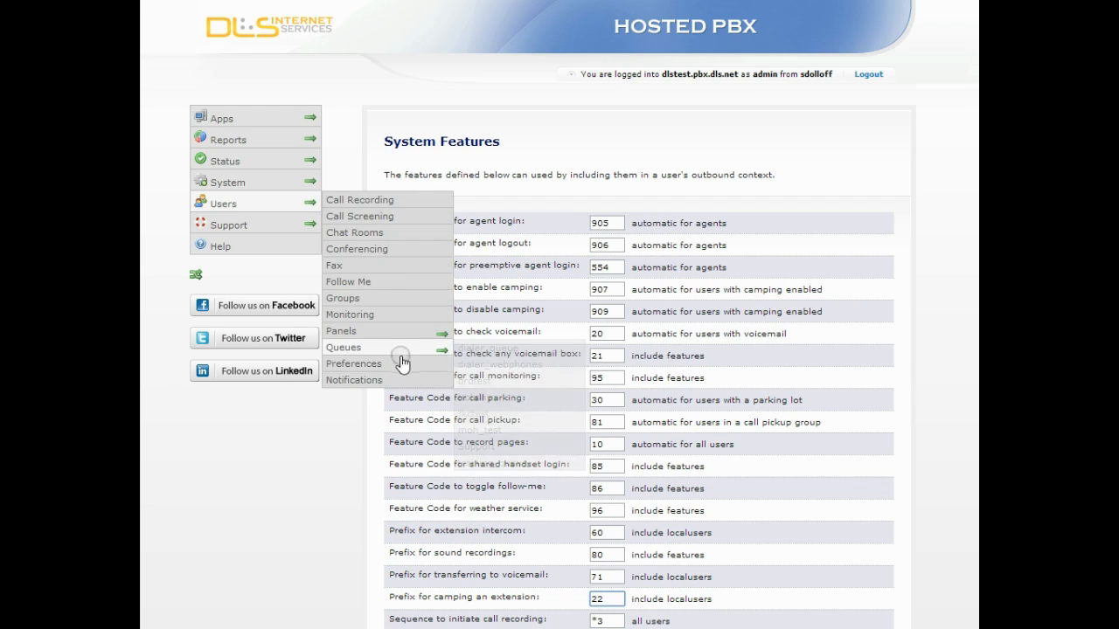
{"action": "left_click", "coordinate": [397, 366]}
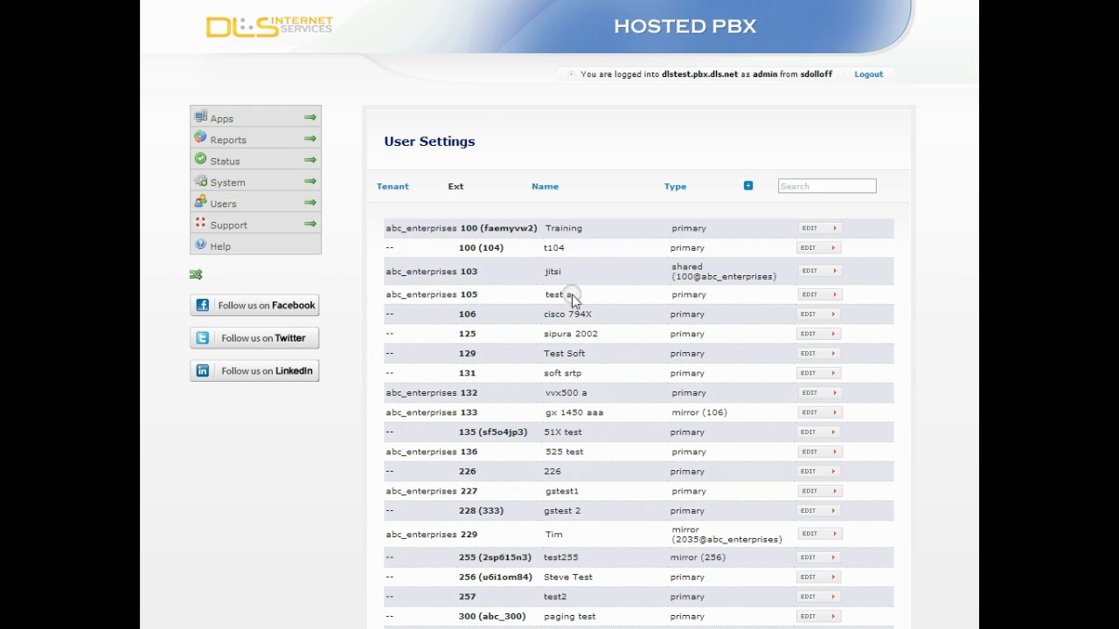
{"action": "left_click", "coordinate": [813, 229]}
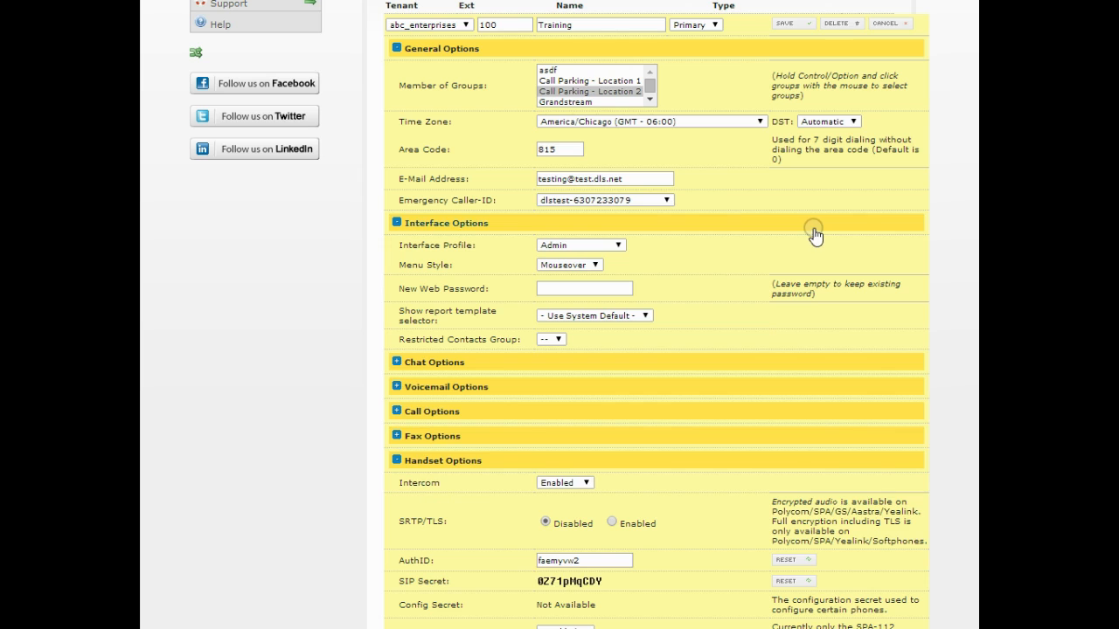
{"action": "left_click", "coordinate": [395, 411]}
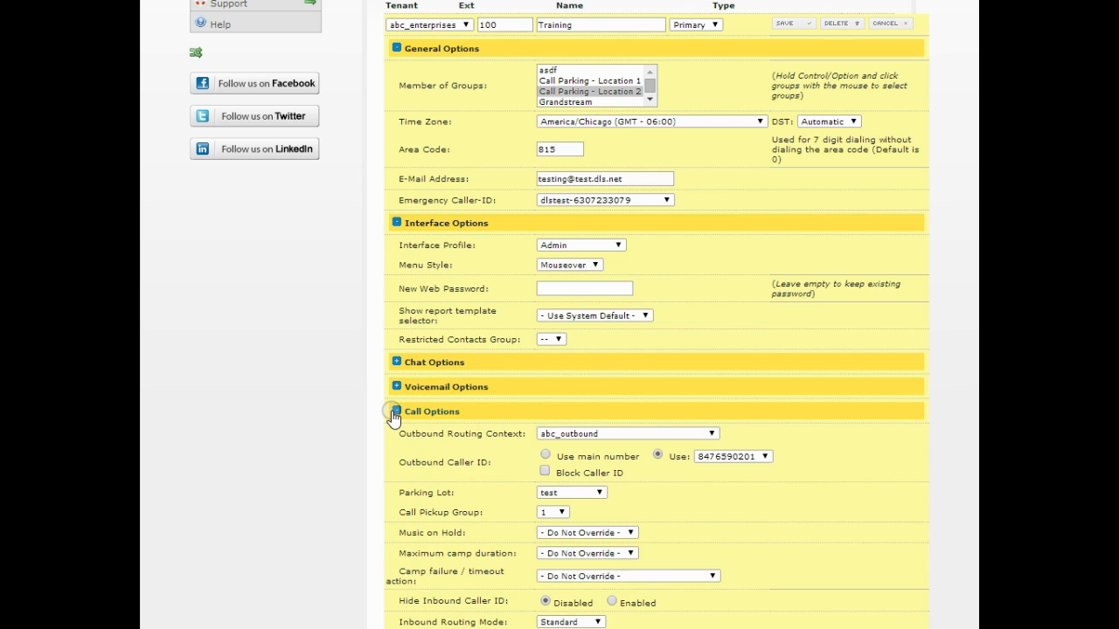
Enable Hide Inbound Caller ID for the Training extension and list the choices for its inbound routing mode.
{"action": "scroll", "coordinate": [355, 417], "scroll_direction": "down", "scroll_amount": 1}
{"action": "left_click", "coordinate": [353, 411]}
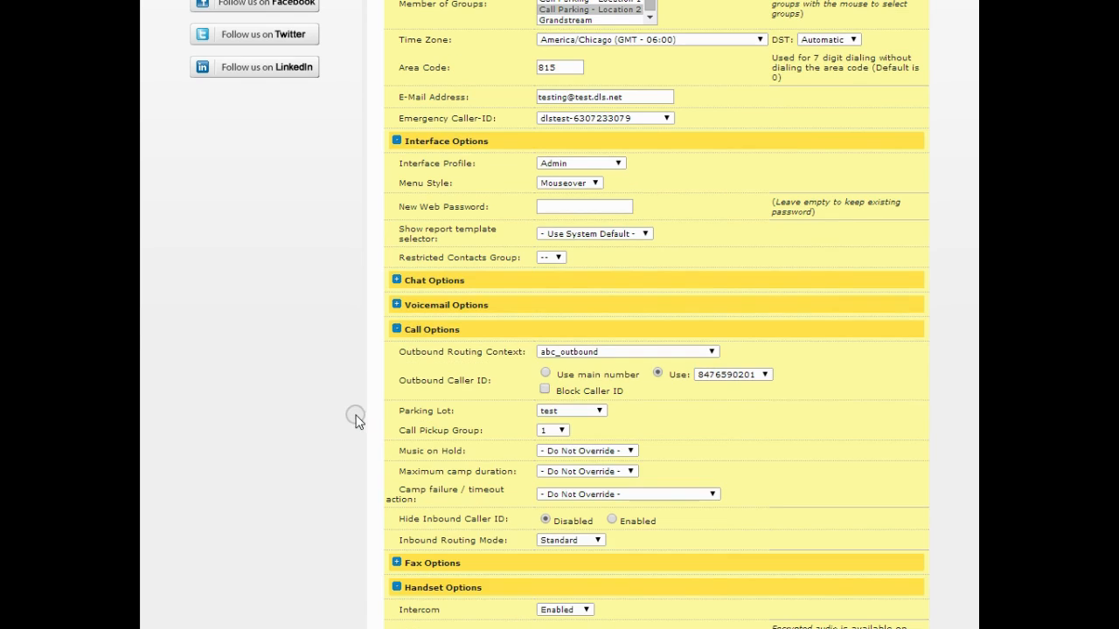
{"action": "scroll", "coordinate": [353, 411], "scroll_direction": "down", "scroll_amount": 1}
{"action": "left_click", "coordinate": [609, 439]}
{"action": "left_click", "coordinate": [613, 441]}
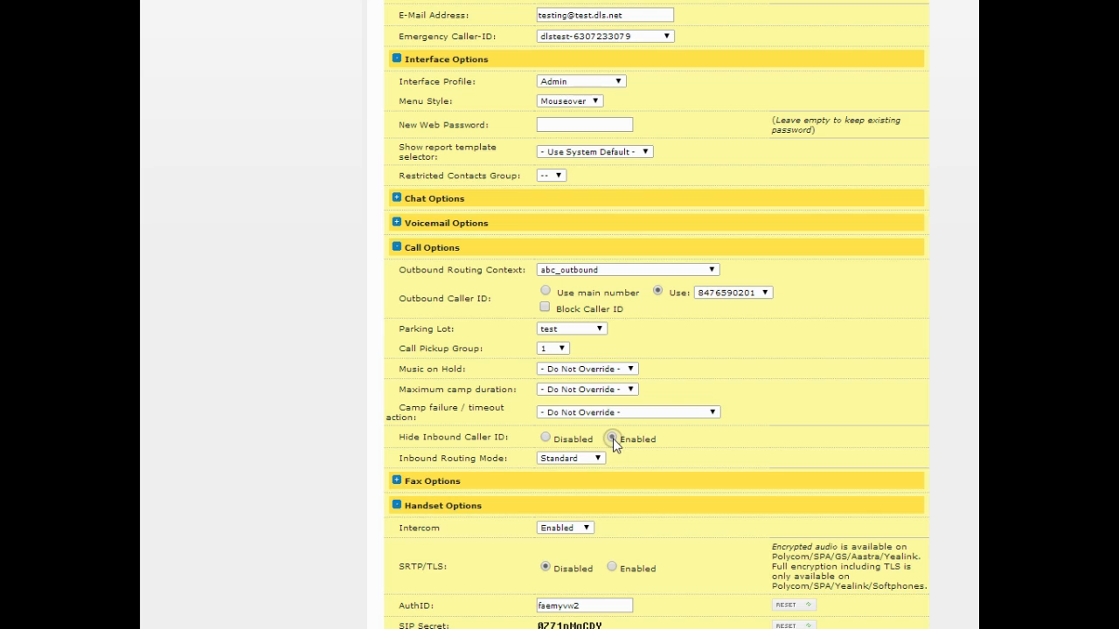
{"action": "left_click", "coordinate": [600, 460]}
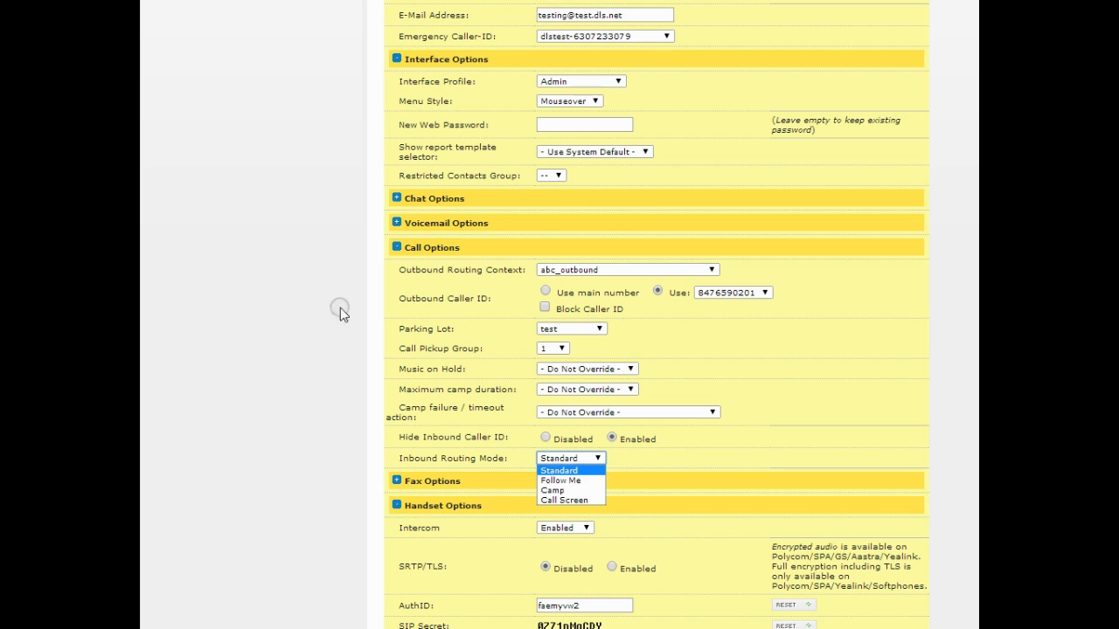
Open the call screening settings and choose 100 - Training as the target user.
{"action": "scroll", "coordinate": [300, 288], "scroll_direction": "up", "scroll_amount": 2}
{"action": "scroll", "coordinate": [300, 287], "scroll_direction": "up", "scroll_amount": 3}
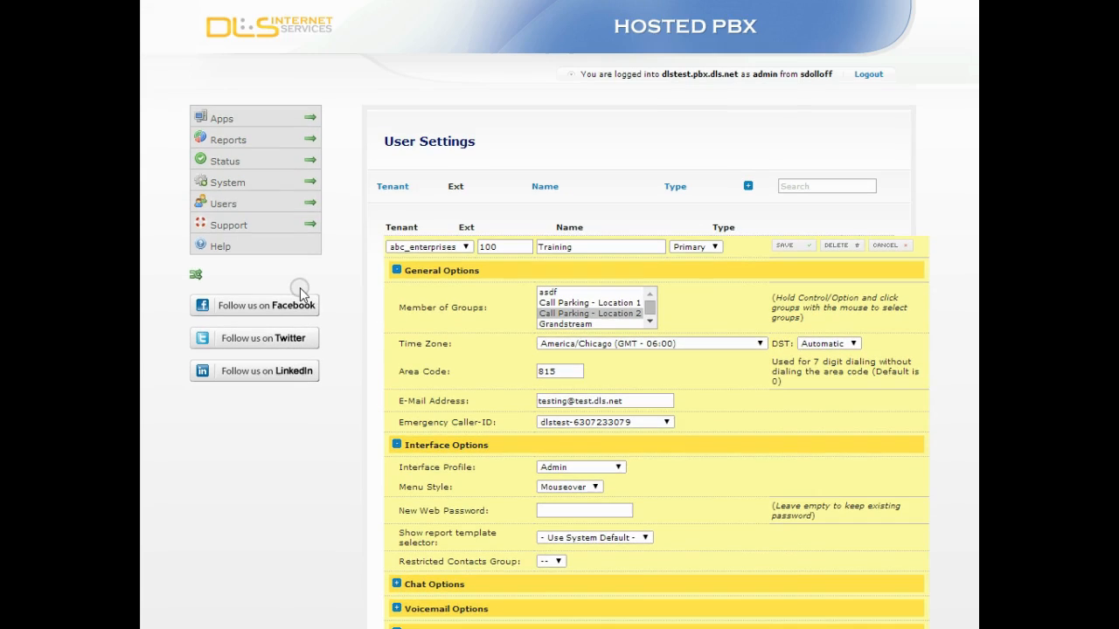
{"action": "left_click", "coordinate": [337, 217]}
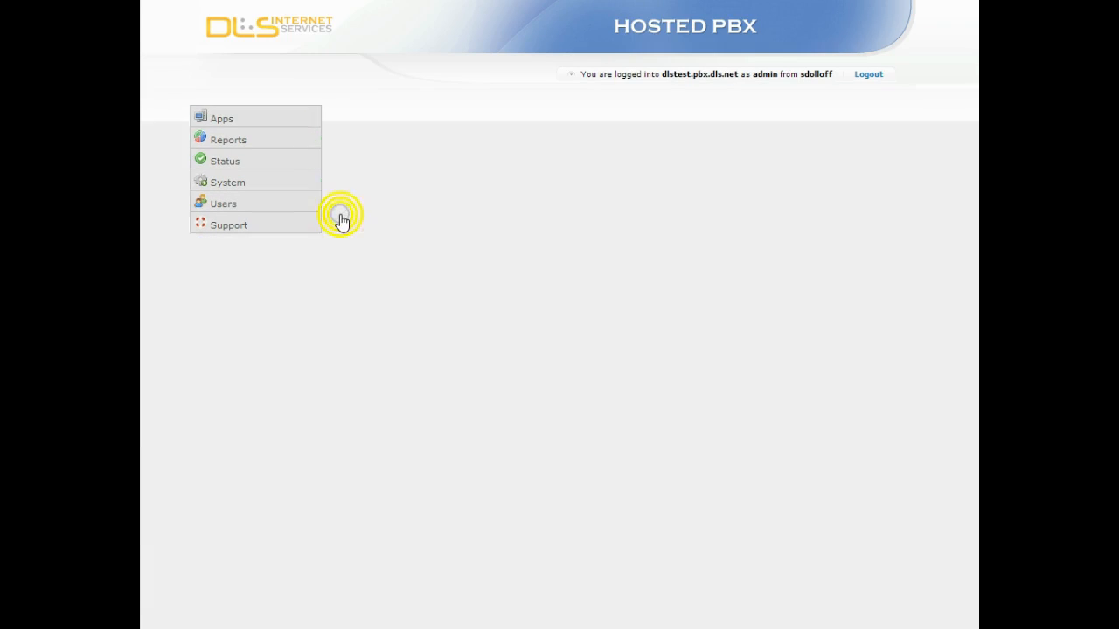
{"action": "left_click", "coordinate": [463, 193]}
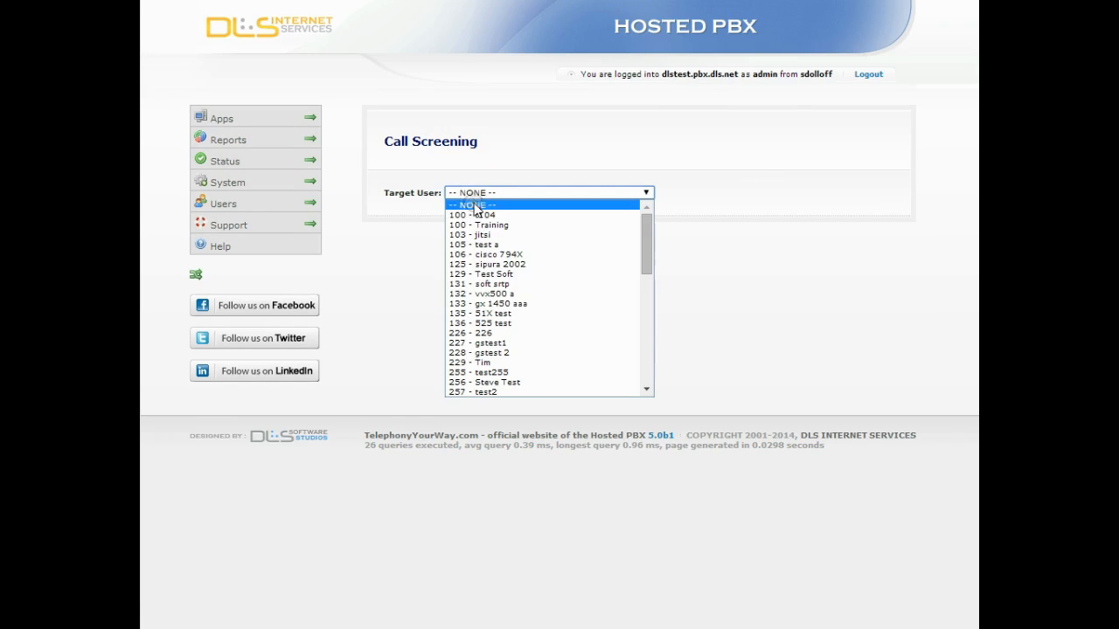
{"action": "left_click", "coordinate": [485, 224]}
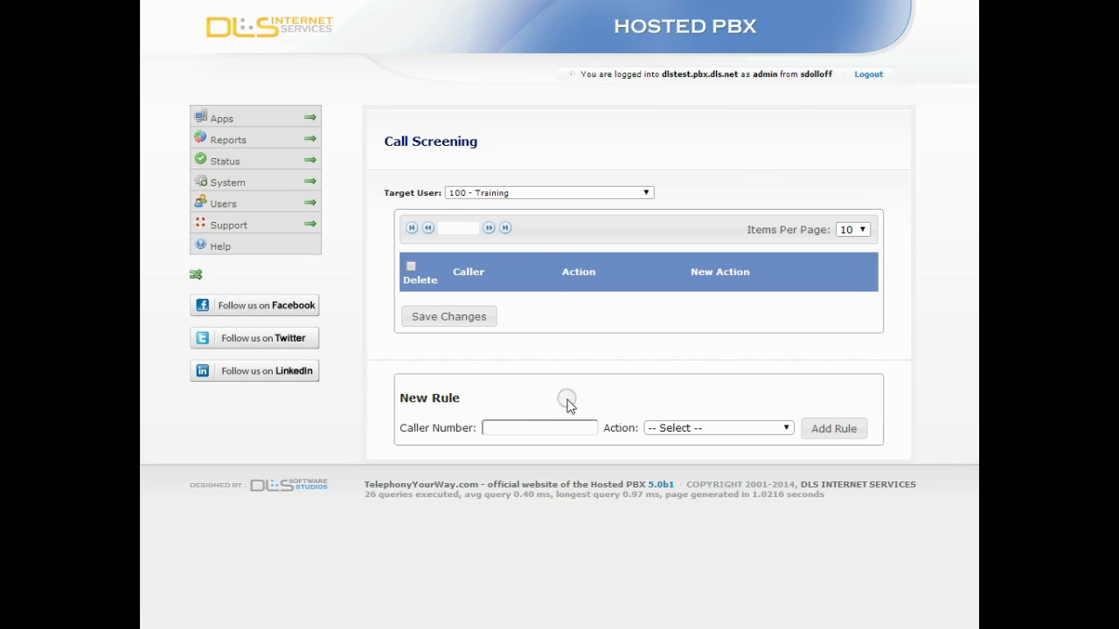
Add a call screening rule that always sends calls from the entered caller's phone number to voicemail.
{"action": "left_click", "coordinate": [553, 428]}
{"action": "type", "text": "8475551212"}
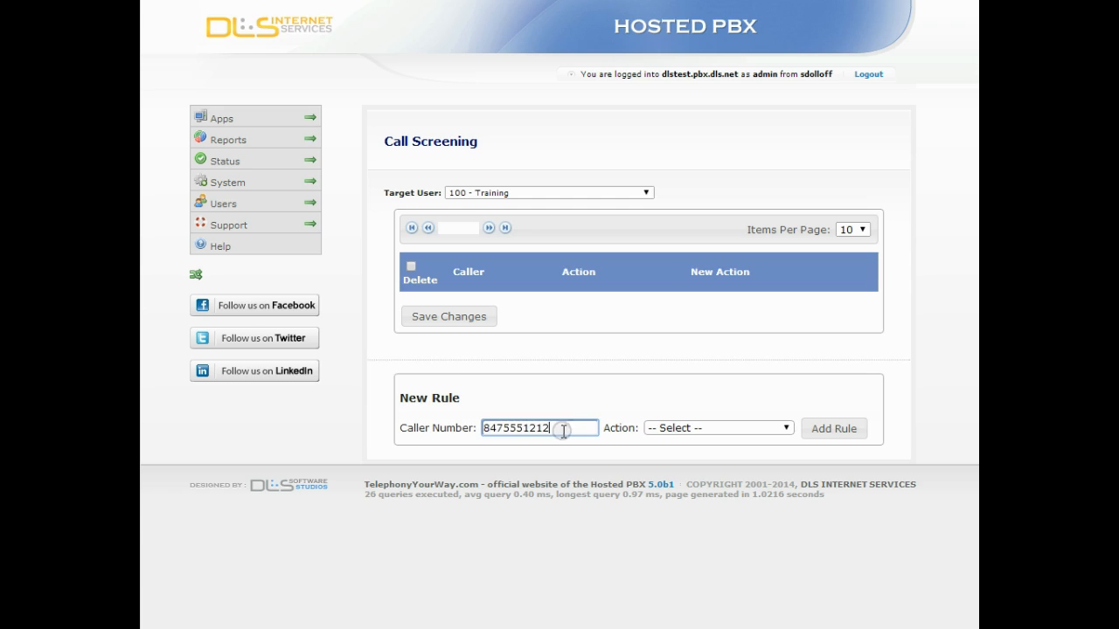
{"action": "left_click", "coordinate": [670, 428]}
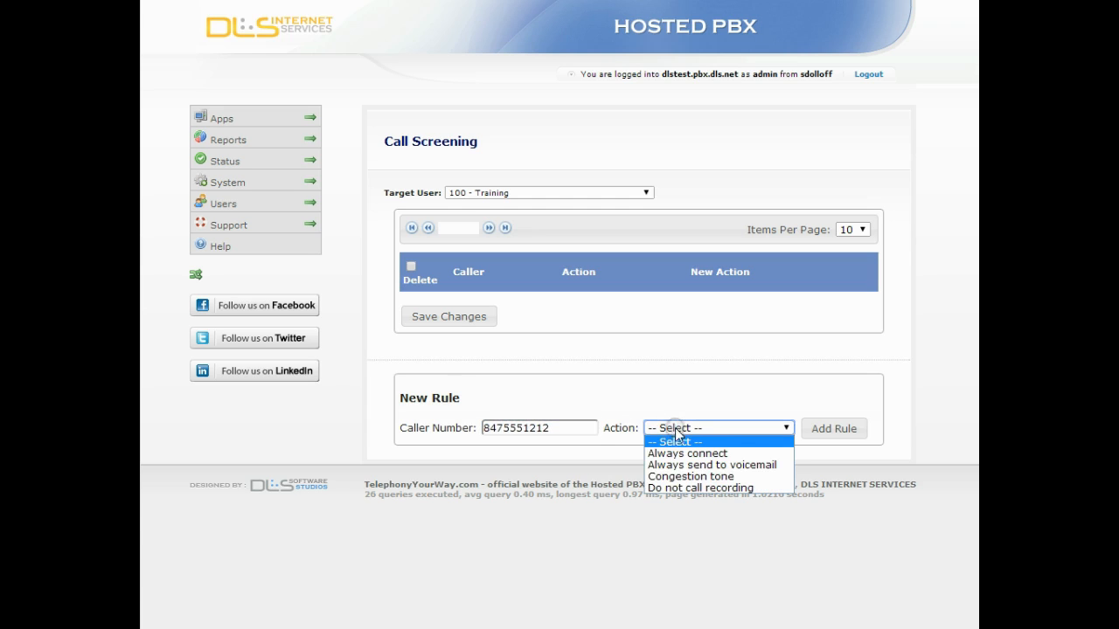
{"action": "left_click", "coordinate": [688, 464]}
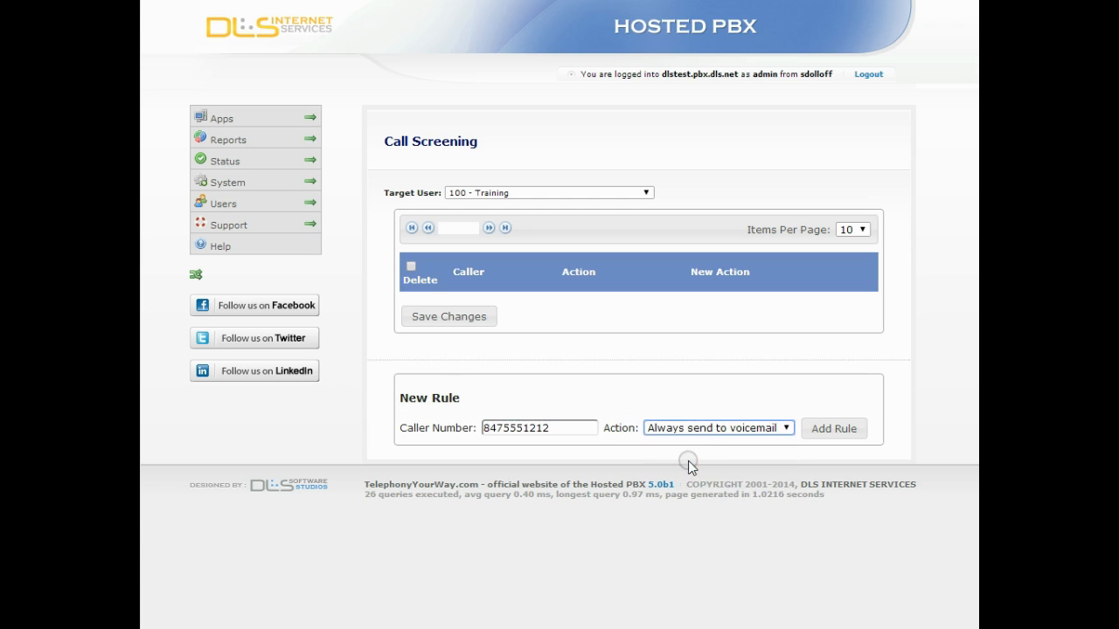
{"action": "left_click", "coordinate": [834, 430]}
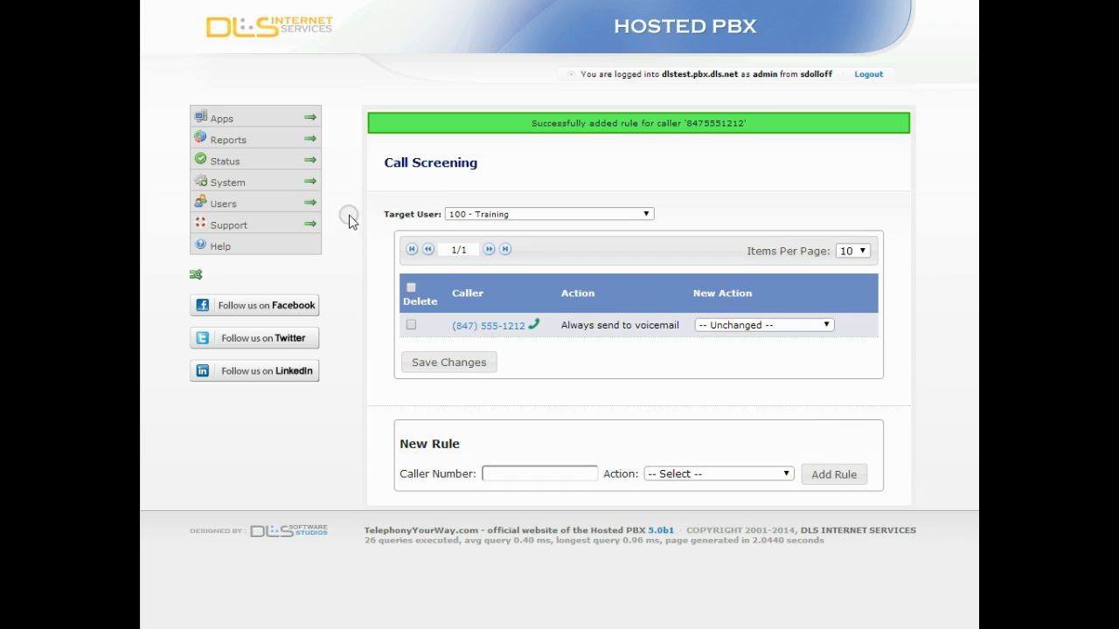
Start a new include in the Default call routing branch, examine the available include targets, and cancel the entry.
{"action": "mouse_move", "coordinate": [313, 186]}
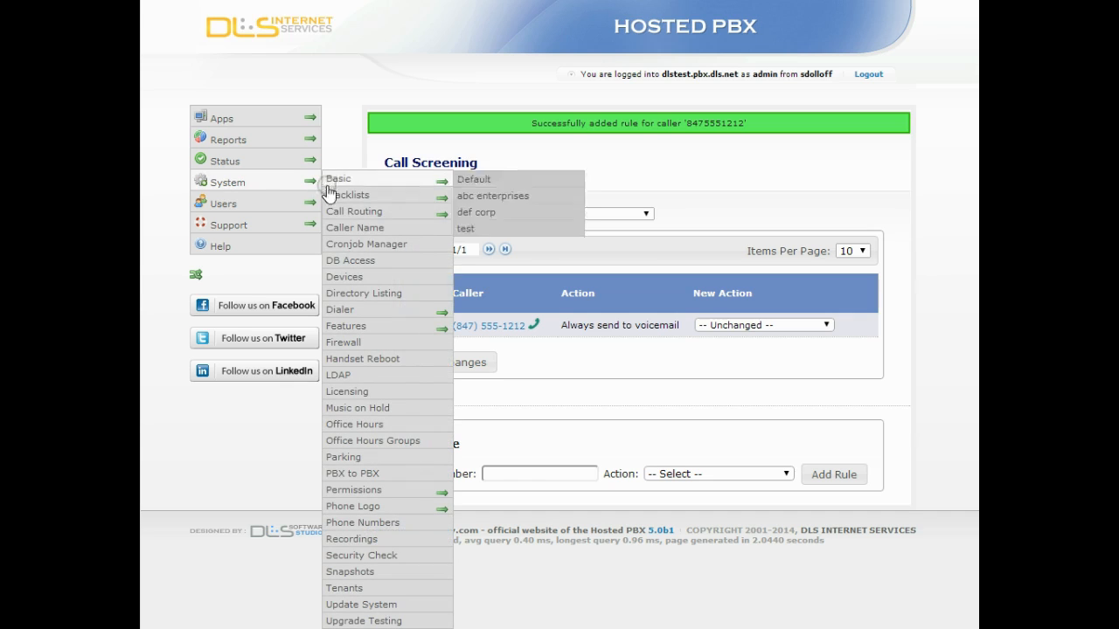
{"action": "mouse_move", "coordinate": [356, 213]}
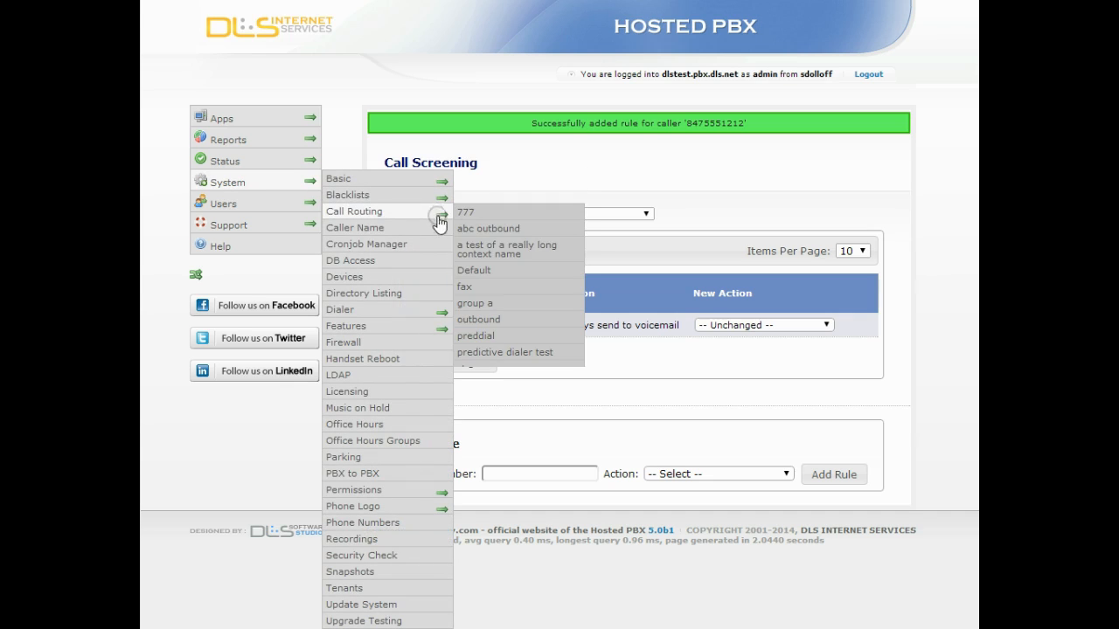
{"action": "left_click", "coordinate": [507, 269]}
{"action": "left_click", "coordinate": [857, 368]}
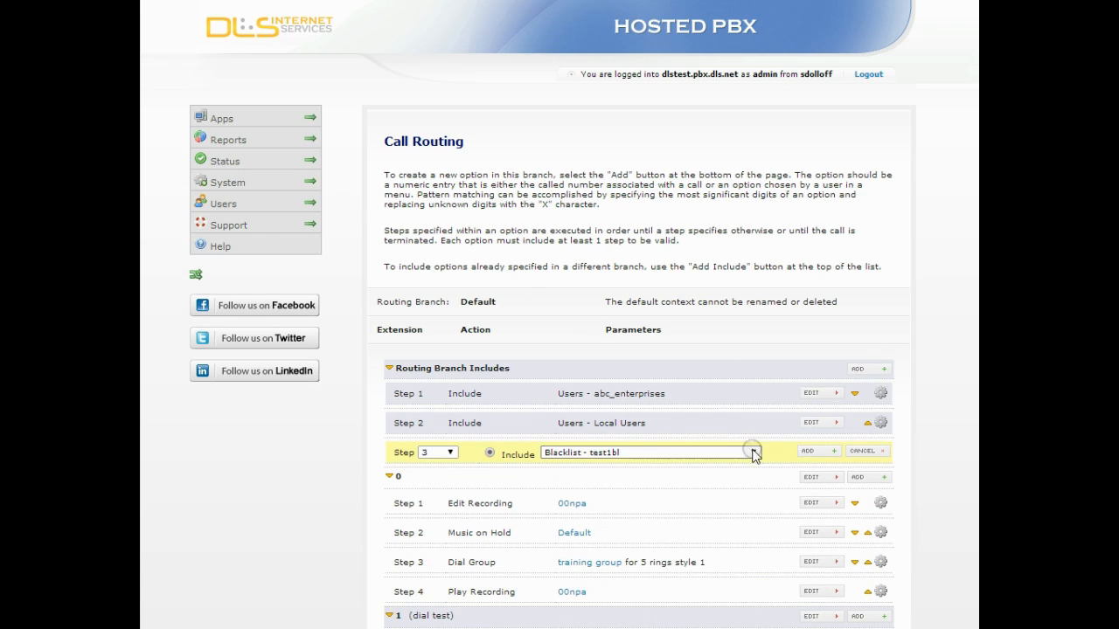
{"action": "left_click", "coordinate": [752, 452]}
{"action": "scroll", "coordinate": [719, 489], "scroll_direction": "down", "scroll_amount": 3}
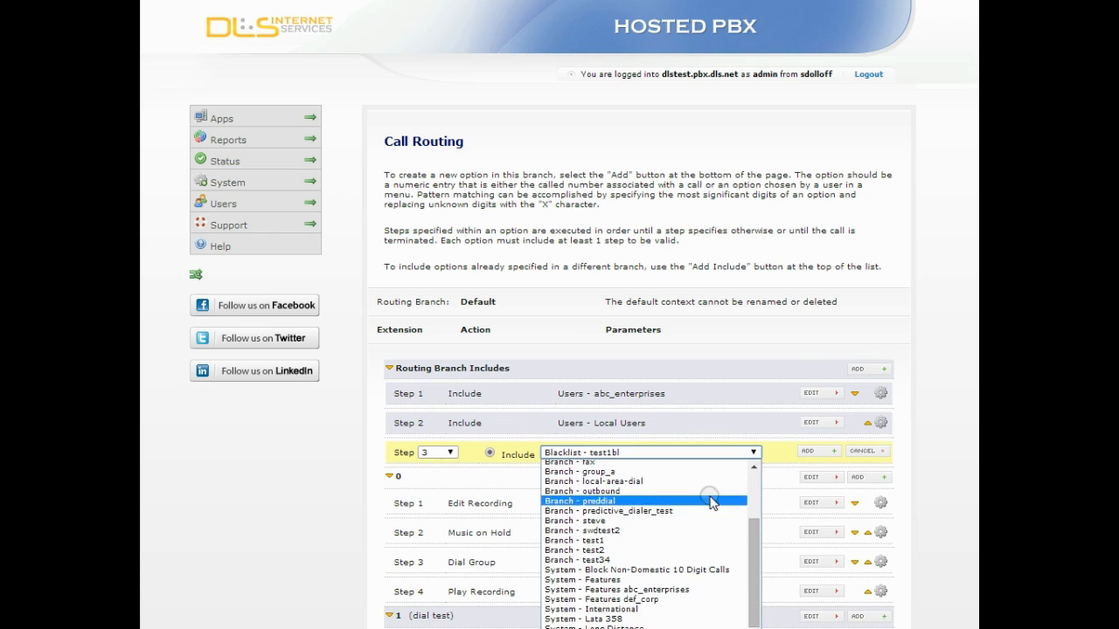
{"action": "scroll", "coordinate": [713, 500], "scroll_direction": "down", "scroll_amount": 1}
{"action": "scroll", "coordinate": [710, 507], "scroll_direction": "up", "scroll_amount": 4}
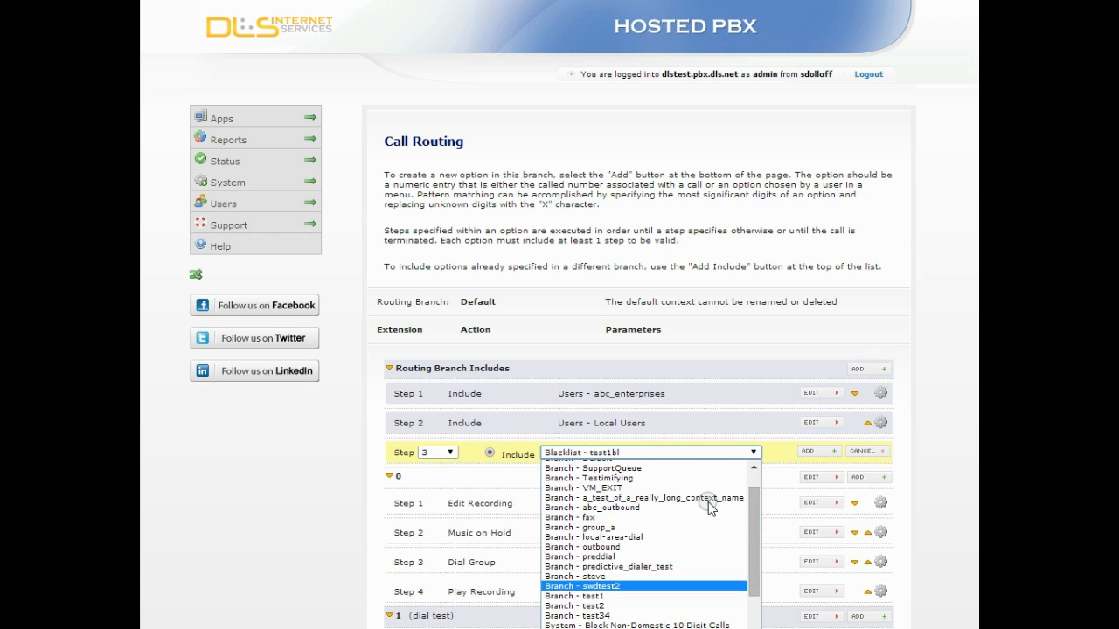
{"action": "left_click", "coordinate": [947, 463]}
{"action": "left_click", "coordinate": [880, 453]}
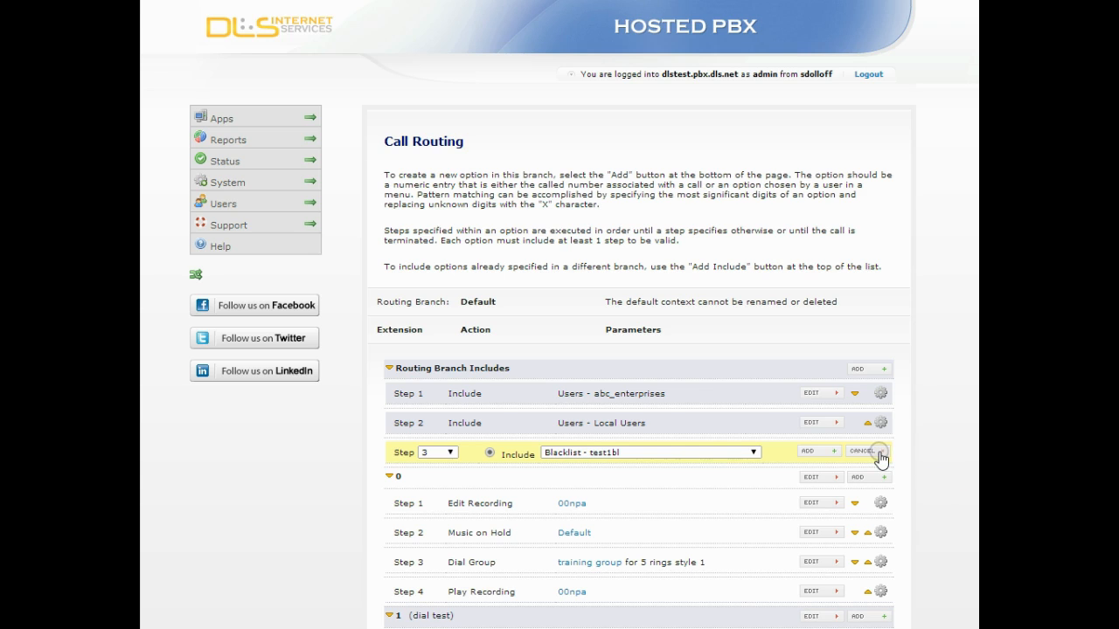
{"action": "left_click", "coordinate": [678, 331]}
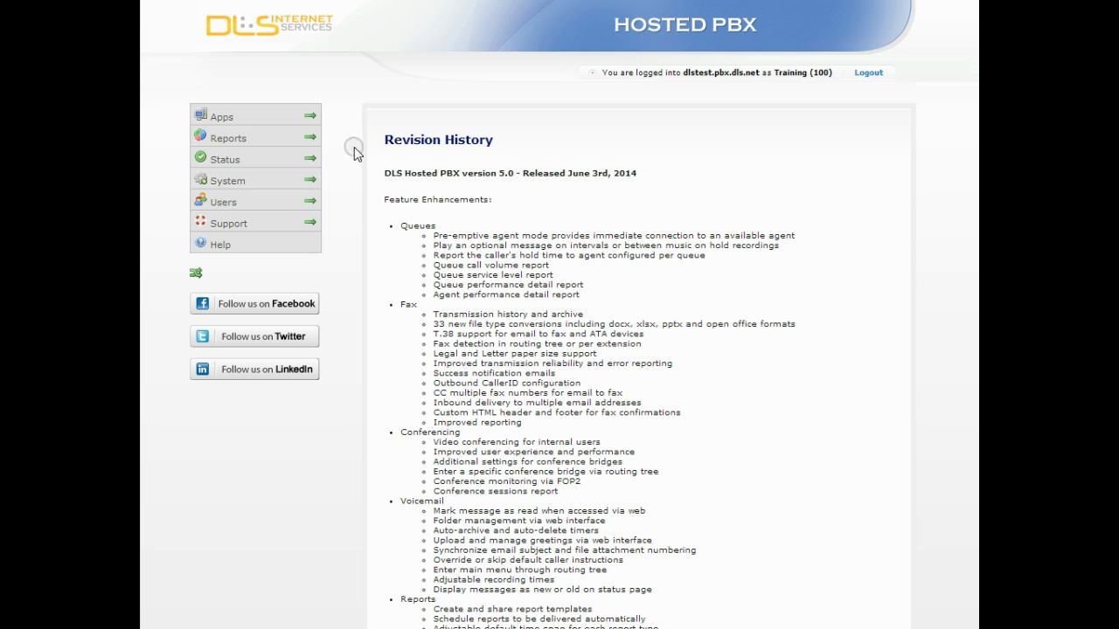
Open the contacts app and show the personal contacts of the target user 100@abc_enterprises - Training.
{"action": "mouse_move", "coordinate": [312, 114]}
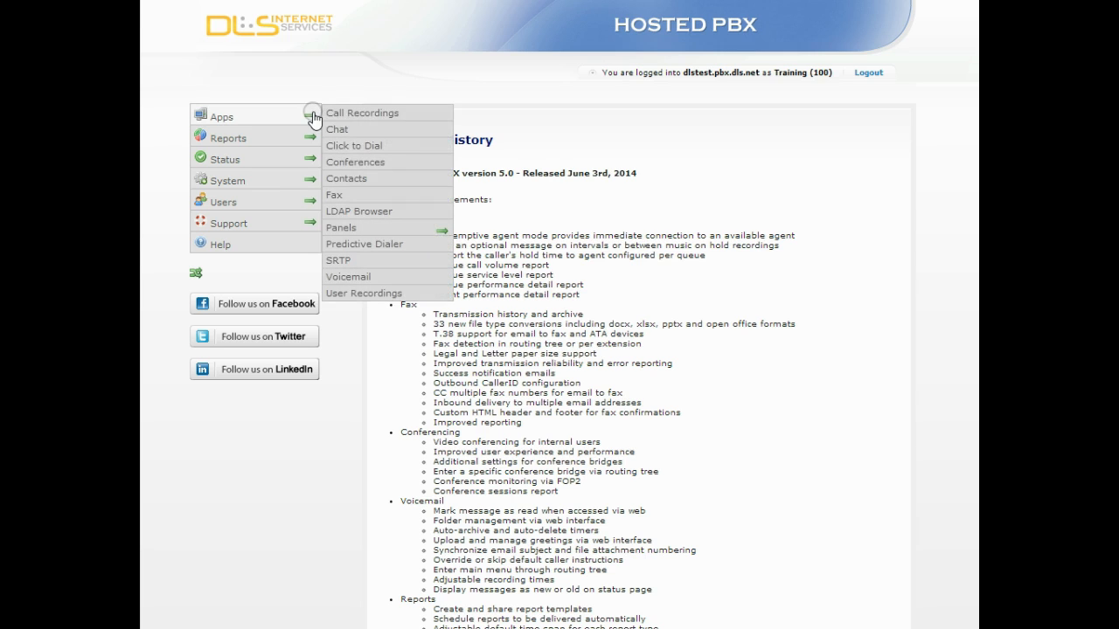
{"action": "left_click", "coordinate": [361, 177]}
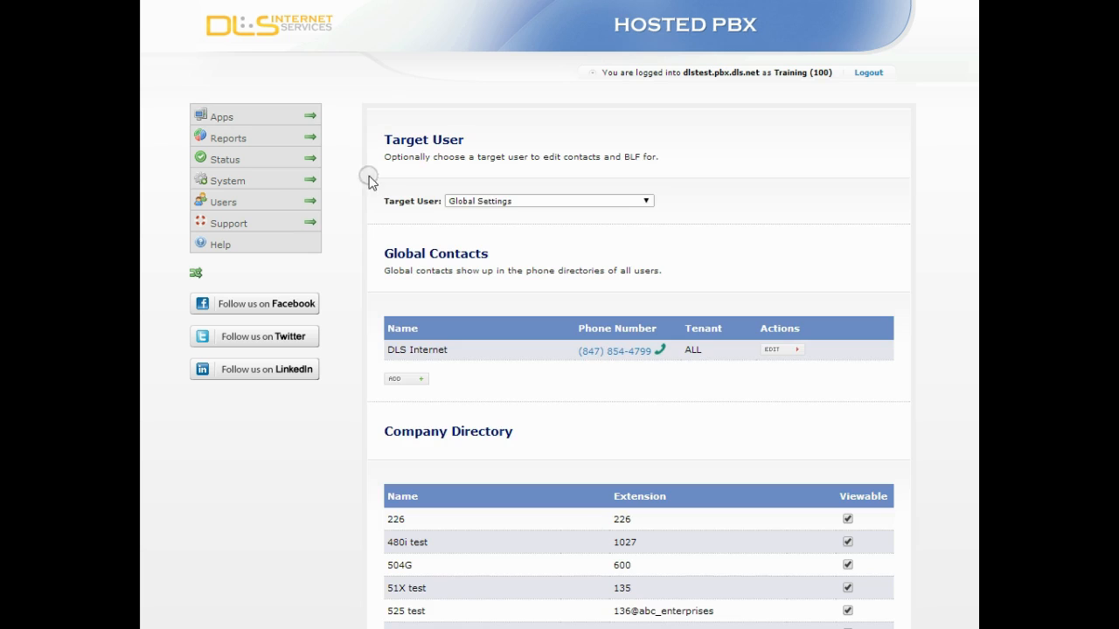
{"action": "left_click", "coordinate": [506, 201]}
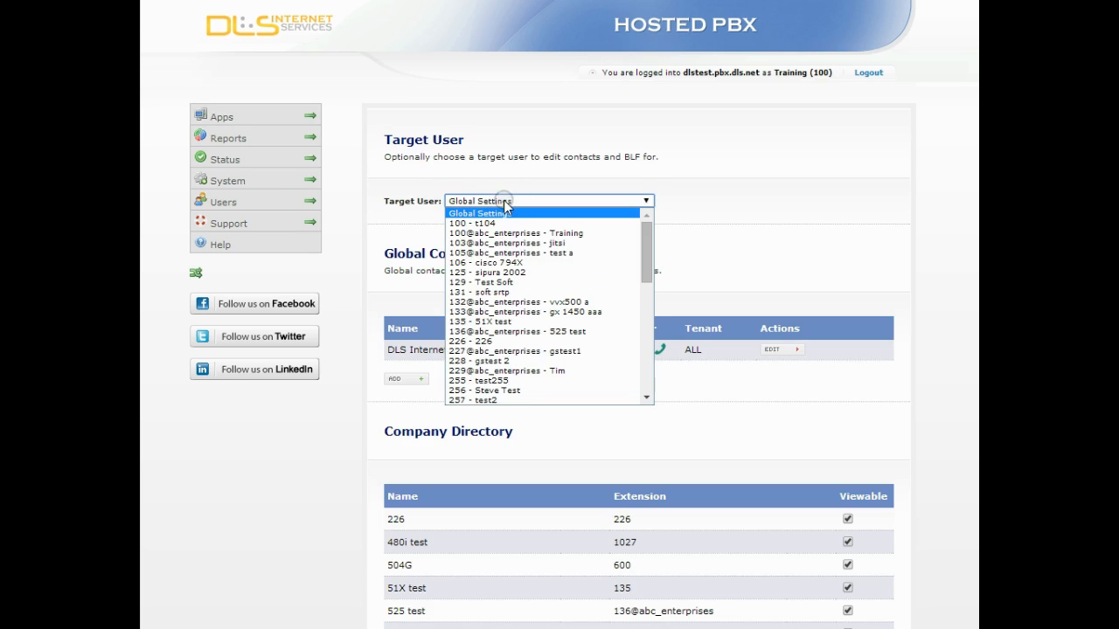
{"action": "left_click", "coordinate": [514, 233]}
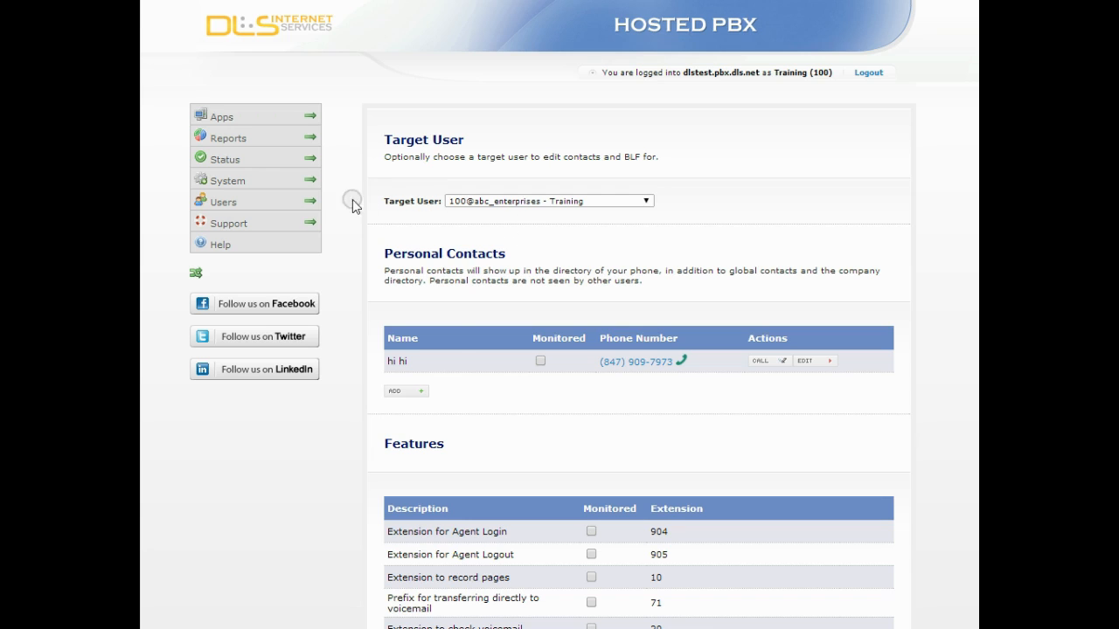
Return to the user settings list and open the Training extension 100 for editing.
{"action": "left_click", "coordinate": [310, 202]}
{"action": "left_click", "coordinate": [353, 338]}
{"action": "left_click", "coordinate": [355, 362]}
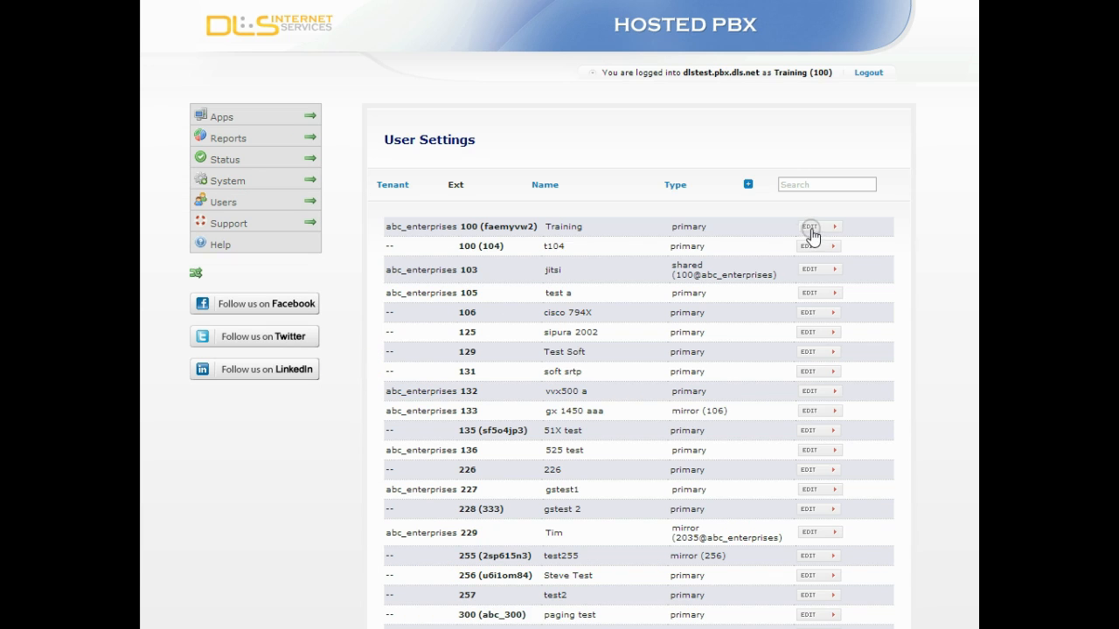
{"action": "left_click", "coordinate": [811, 228]}
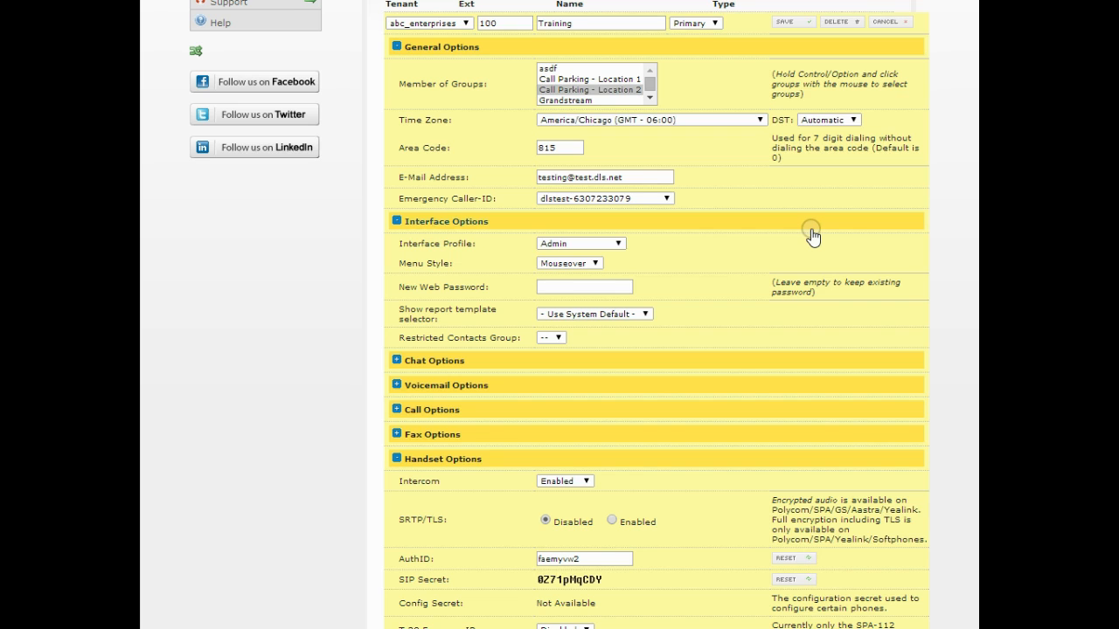
Examine the time zone and emergency caller ID choices in the Training extension's general options, keeping the current selections.
{"action": "left_click", "coordinate": [736, 120]}
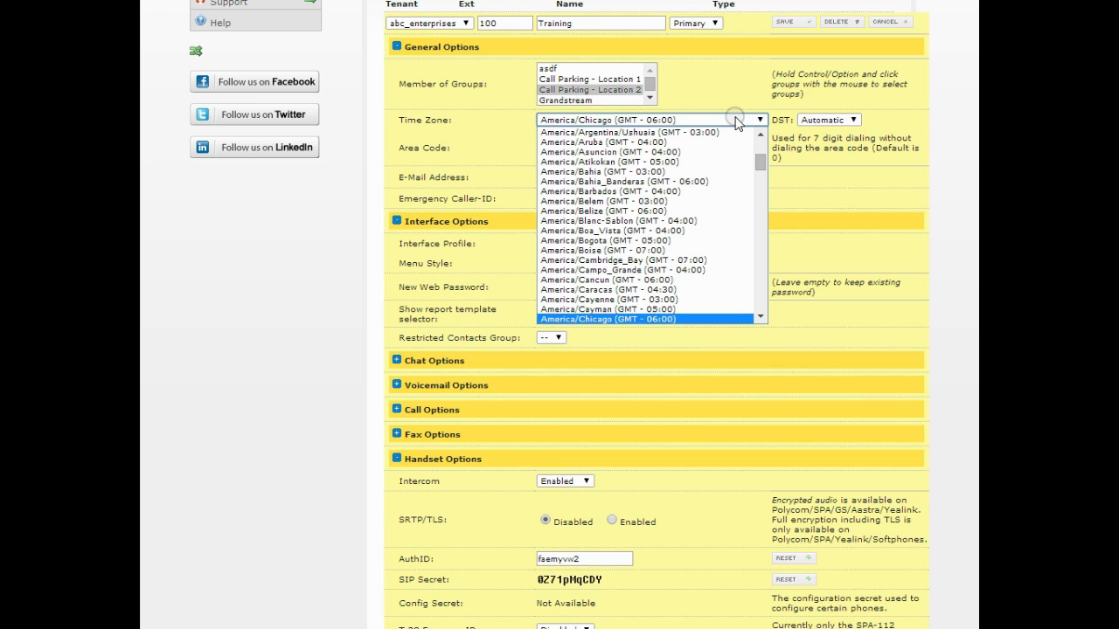
{"action": "left_click", "coordinate": [782, 172]}
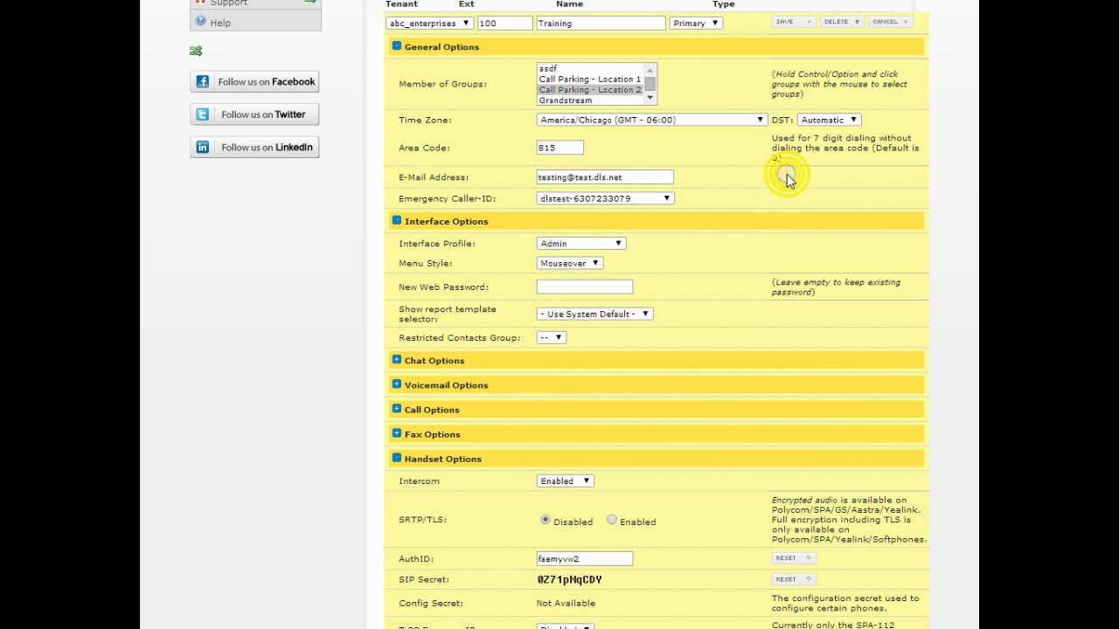
{"action": "left_click", "coordinate": [666, 199]}
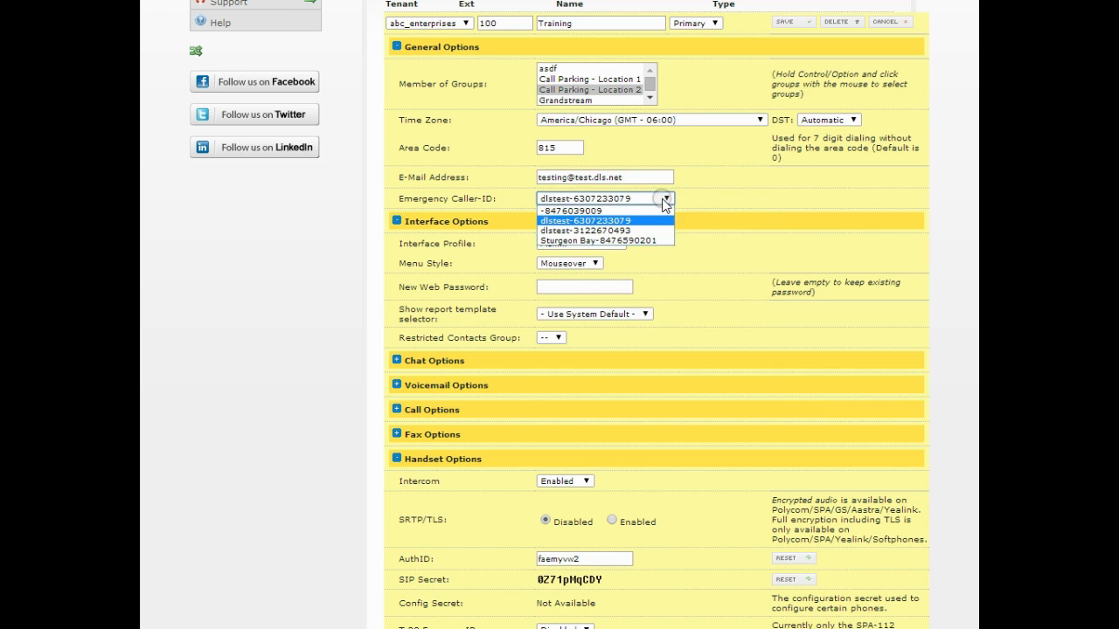
{"action": "left_click", "coordinate": [656, 220]}
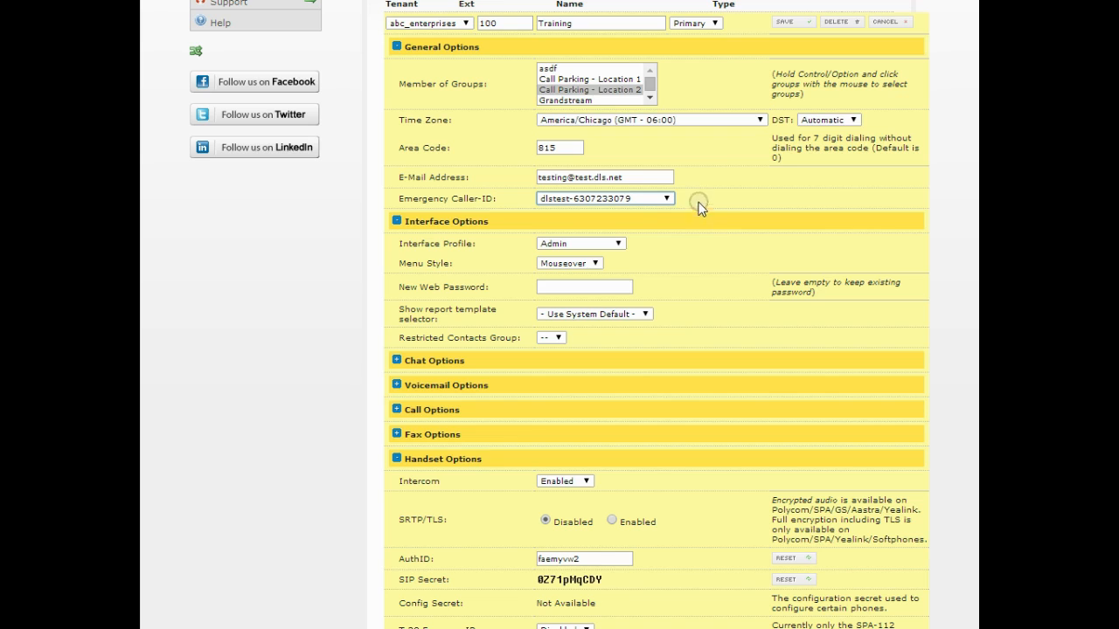
Show the system snapshots page and open the "test" snapshot from Mar-11-2014 for editing.
{"action": "scroll", "coordinate": [338, 119], "scroll_direction": "up", "scroll_amount": 3}
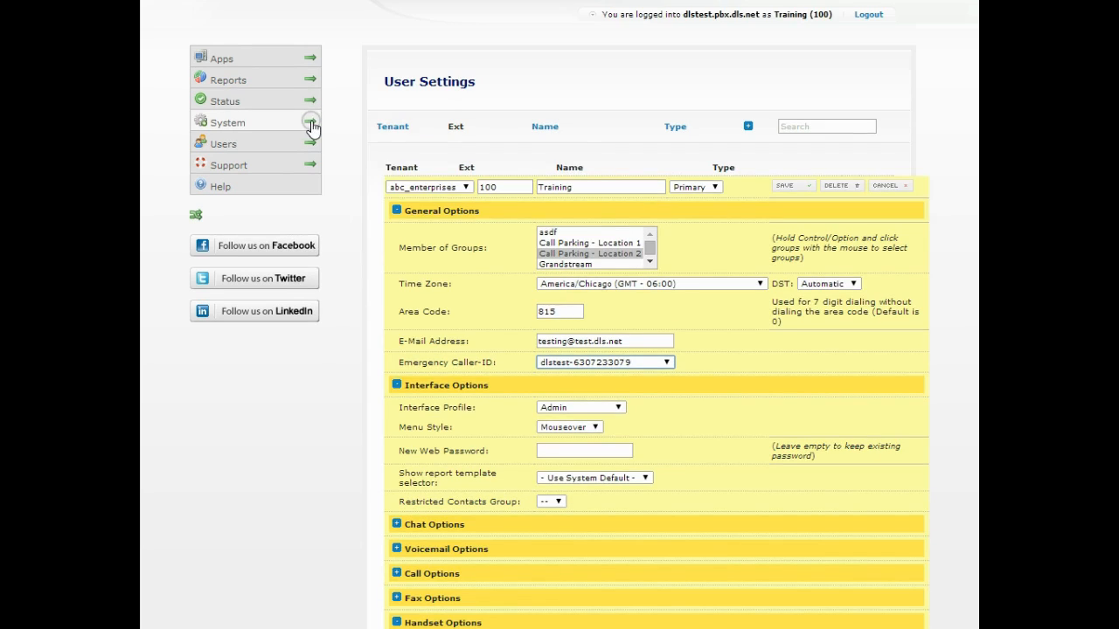
{"action": "mouse_move", "coordinate": [316, 127]}
{"action": "mouse_move", "coordinate": [388, 400]}
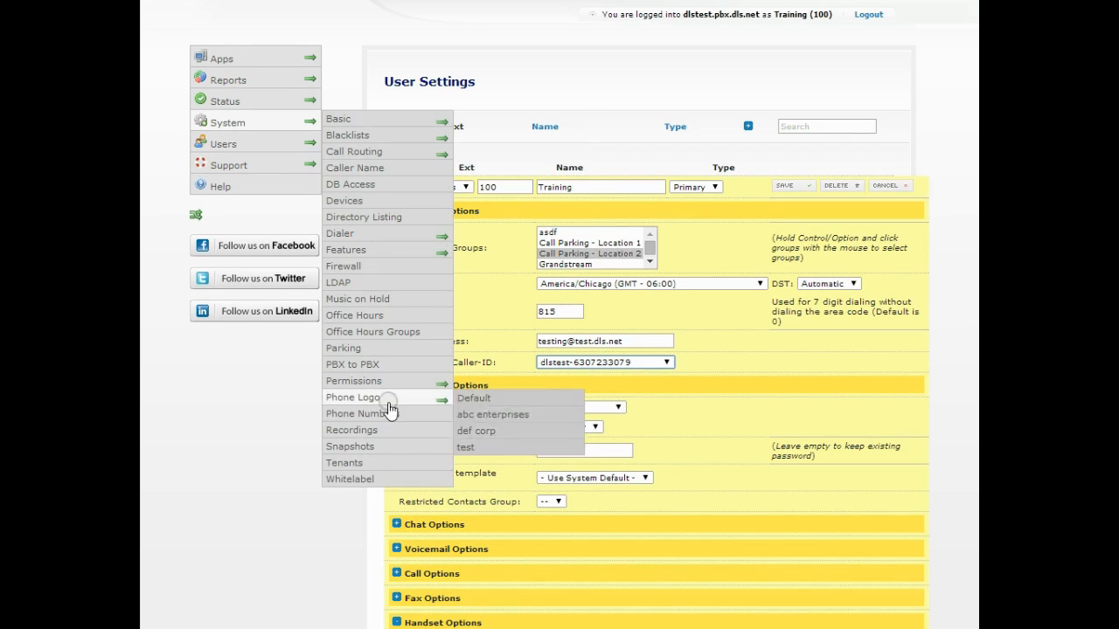
{"action": "left_click", "coordinate": [392, 448]}
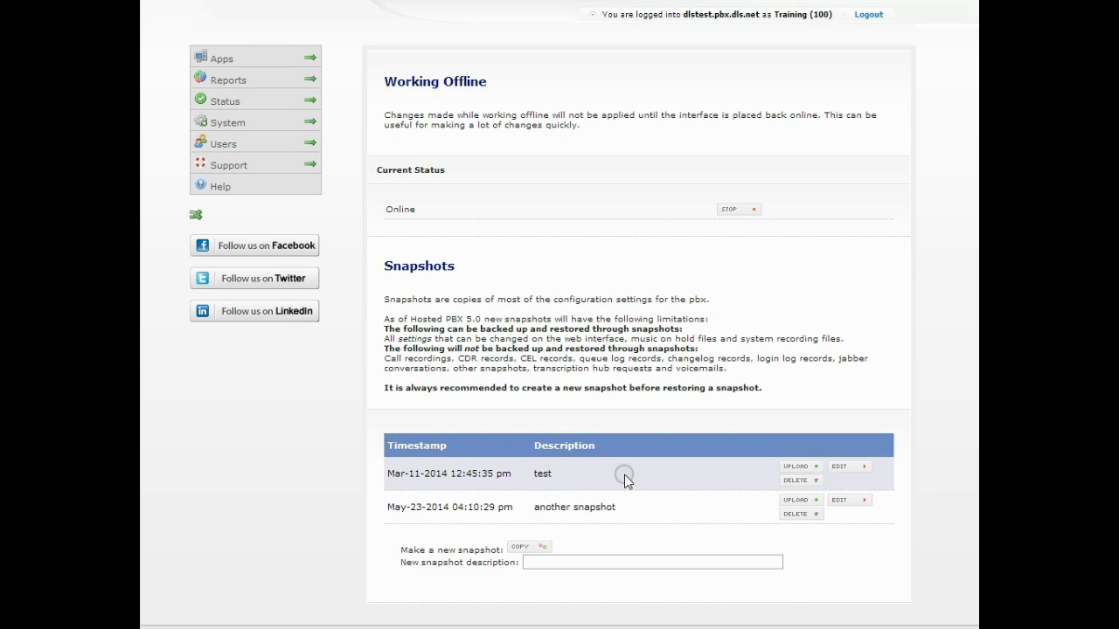
{"action": "left_click", "coordinate": [842, 466]}
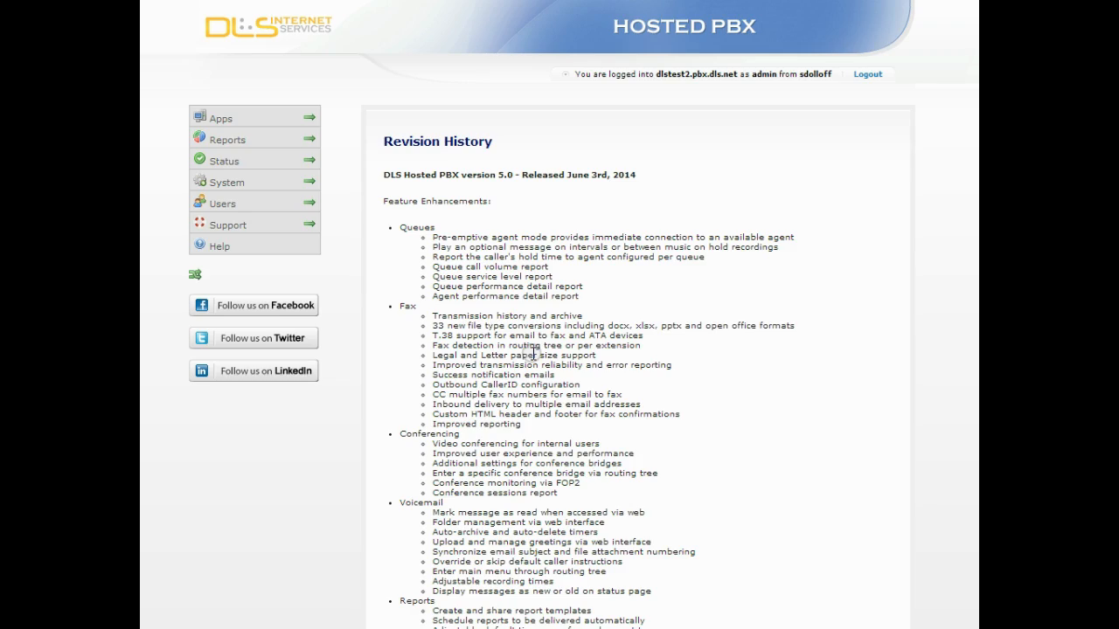
On the dlstest2 system, show the LDAP settings and the LDAP company directory.
{"action": "left_click", "coordinate": [311, 181]}
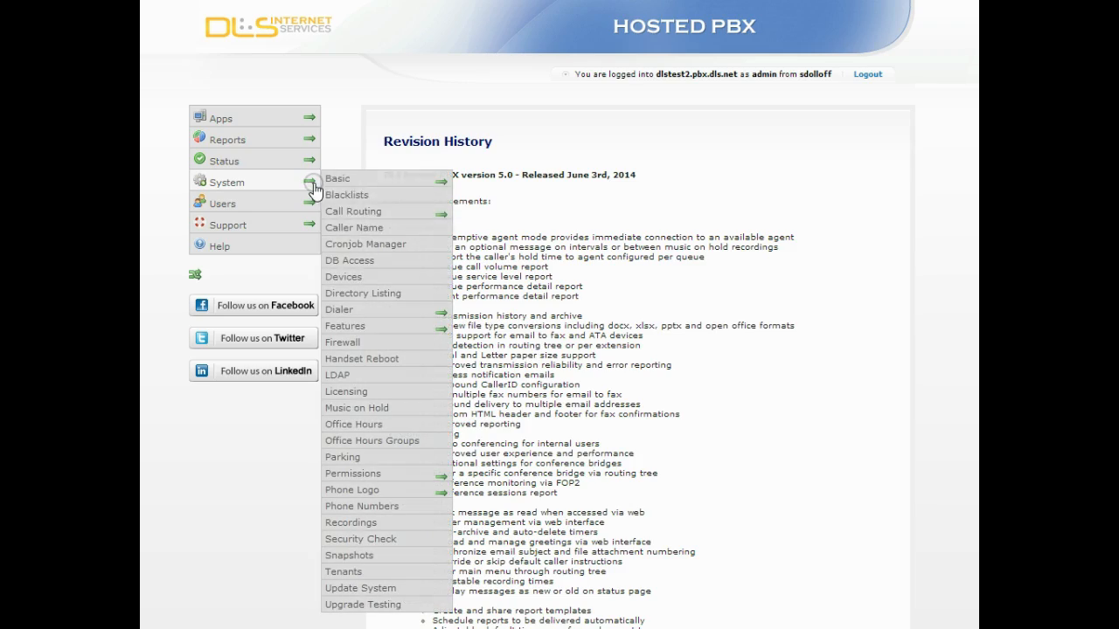
{"action": "left_click", "coordinate": [372, 375]}
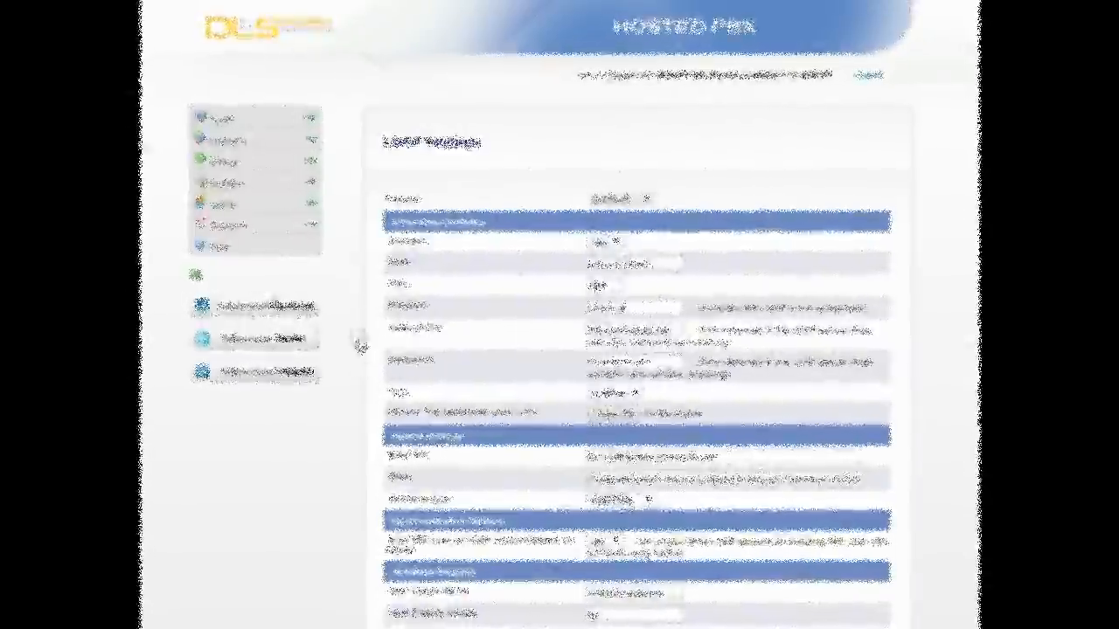
{"action": "mouse_move", "coordinate": [312, 119]}
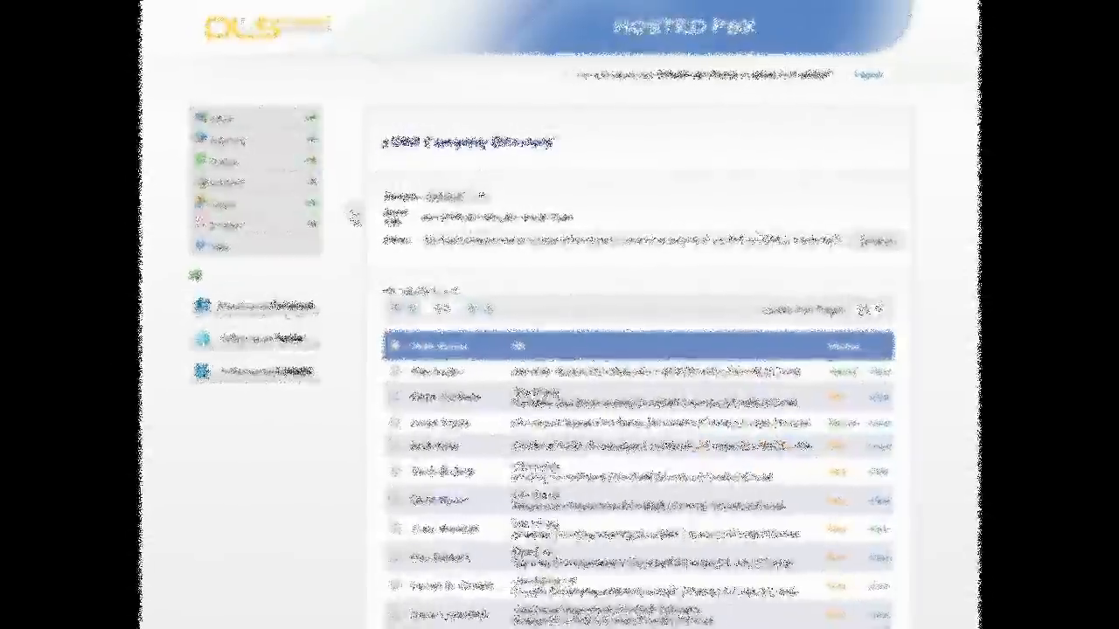
Open the Operator extension 100 in the user settings and fill in its LDAP logon details from a directory search.
{"action": "mouse_move", "coordinate": [312, 207]}
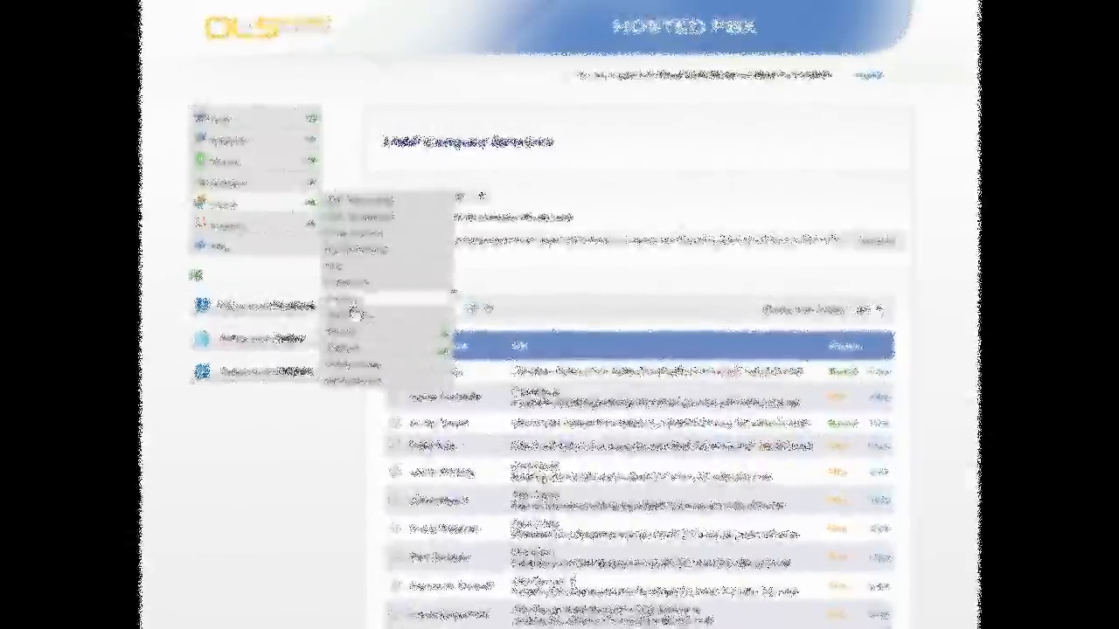
{"action": "left_click", "coordinate": [378, 363]}
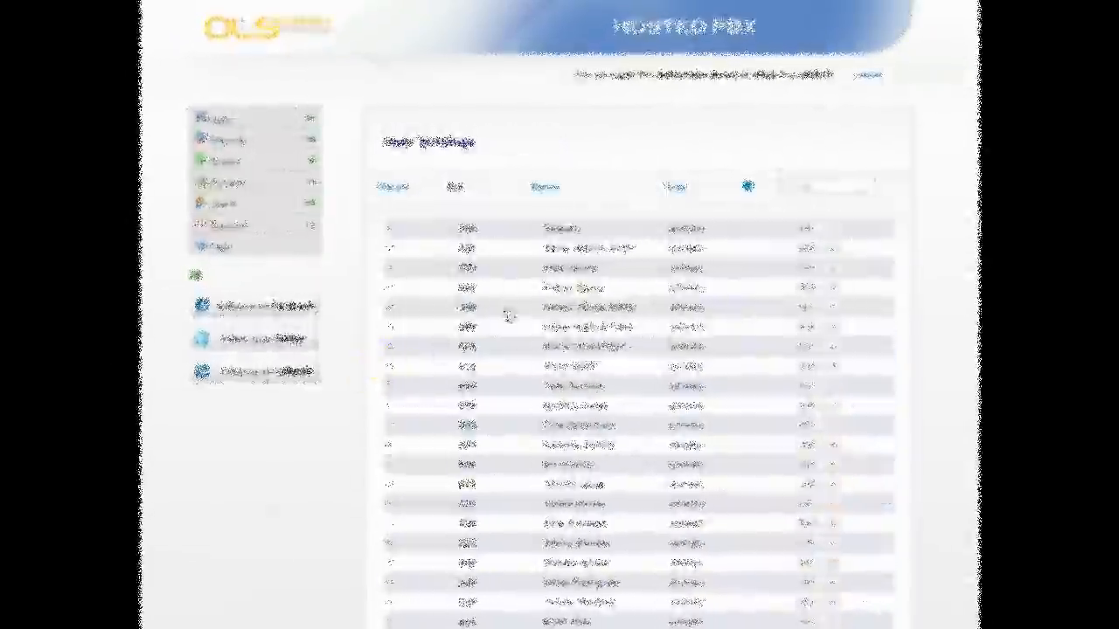
{"action": "left_click", "coordinate": [803, 228]}
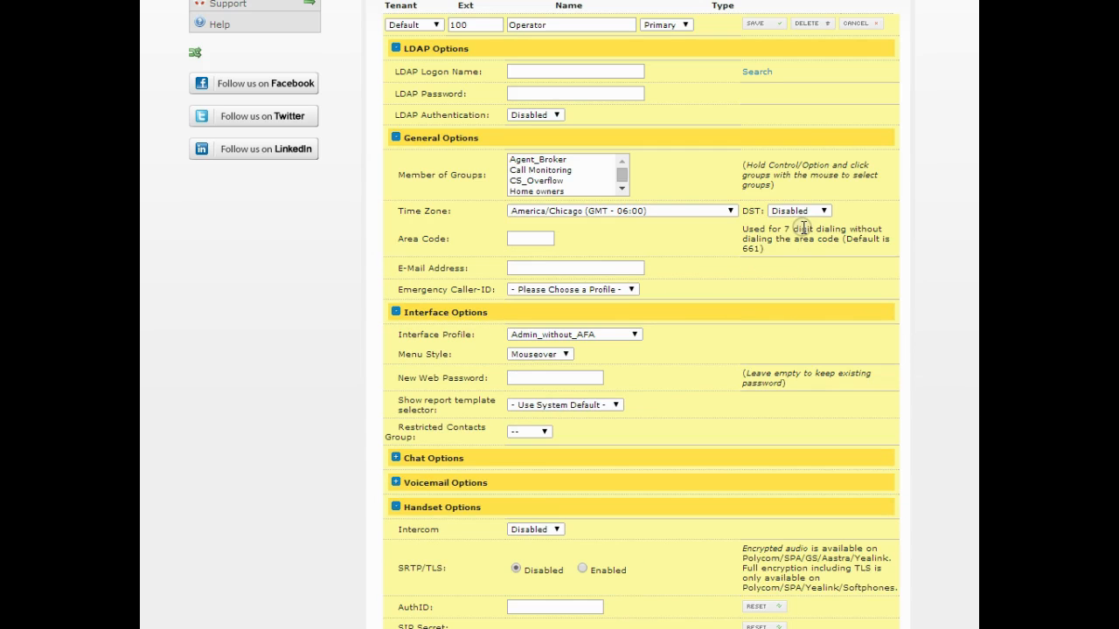
{"action": "left_click", "coordinate": [756, 73]}
{"action": "left_click", "coordinate": [395, 206]}
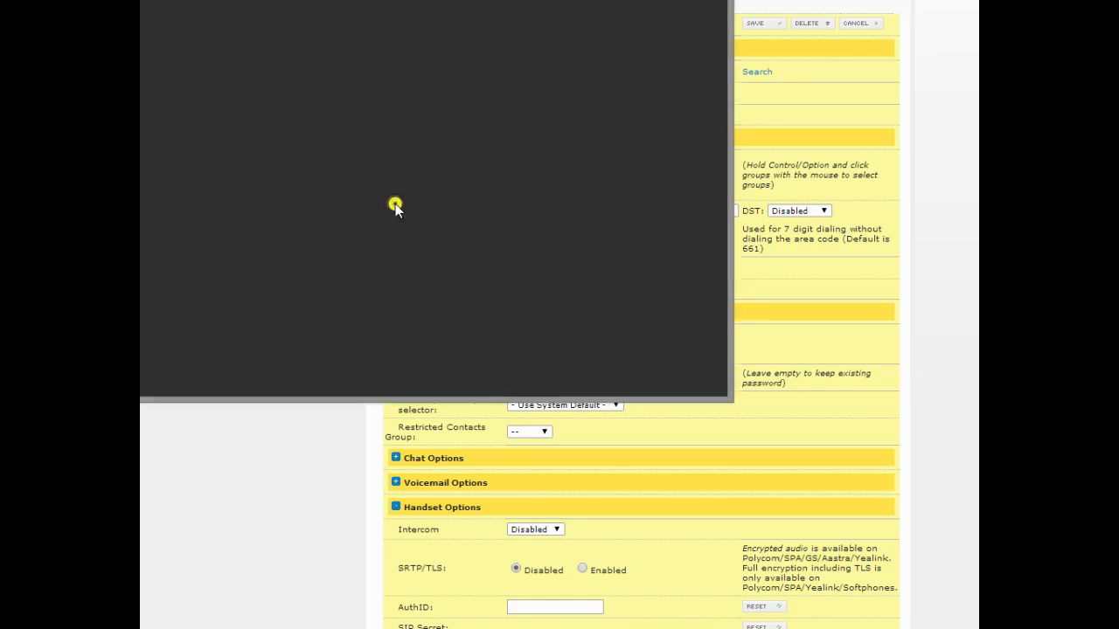
Examine the LDAP authentication and restricted contacts group choices for extension 100.
{"action": "left_click", "coordinate": [554, 114]}
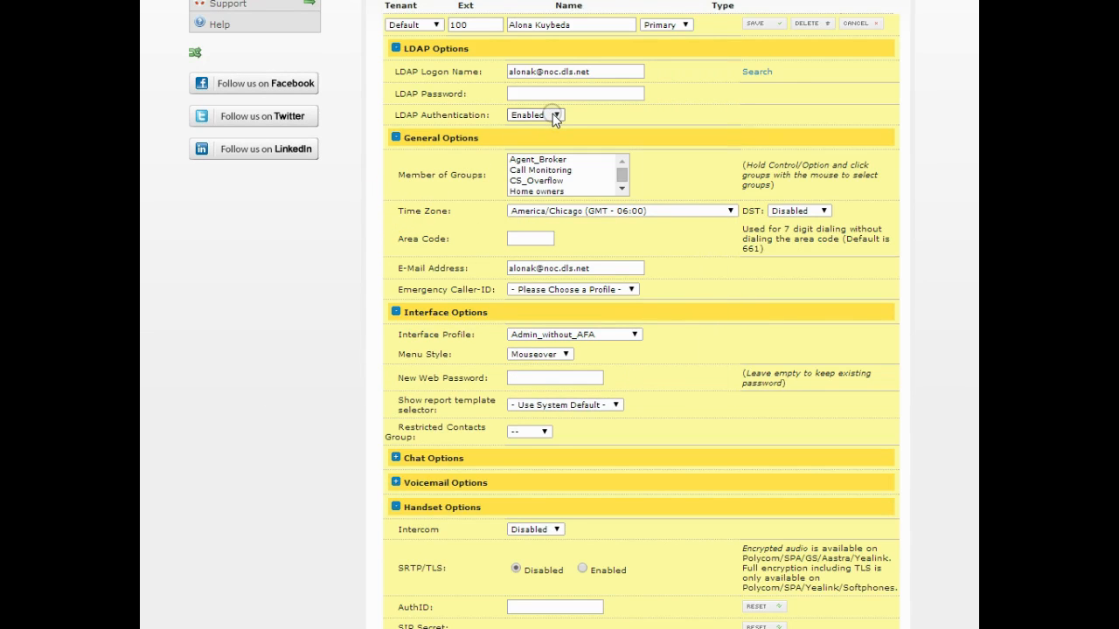
{"action": "left_click", "coordinate": [553, 114]}
{"action": "left_click", "coordinate": [554, 114]}
{"action": "left_click", "coordinate": [530, 431]}
{"action": "left_click", "coordinate": [541, 456]}
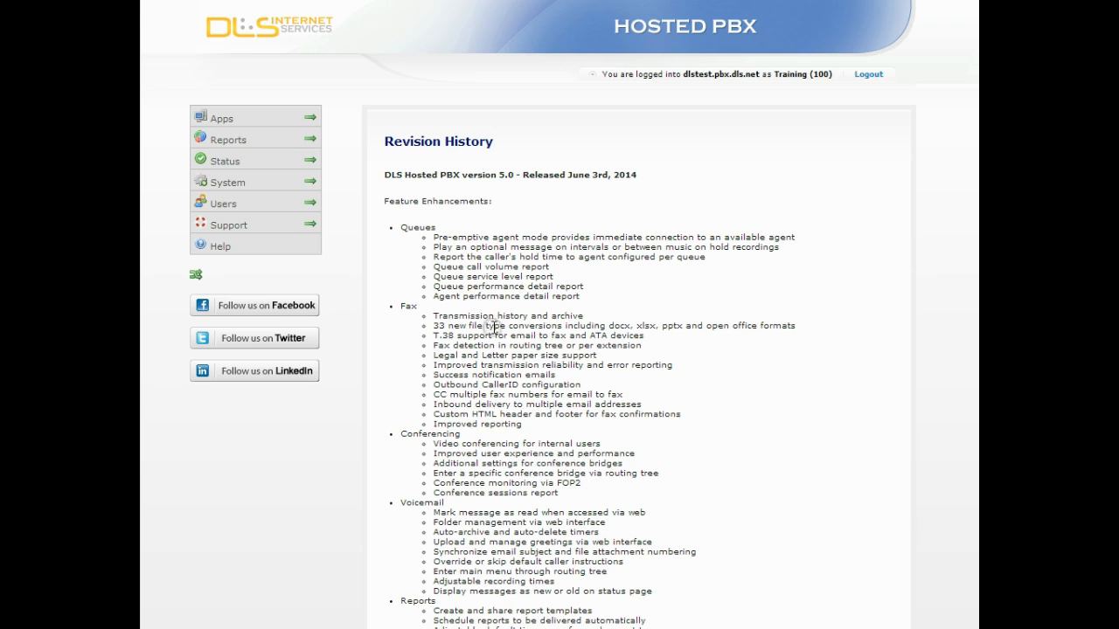
On the dlstest system, show the tenants list and the general system settings for tenant abc_enterprises.
{"action": "mouse_move", "coordinate": [307, 183]}
{"action": "mouse_move", "coordinate": [356, 218]}
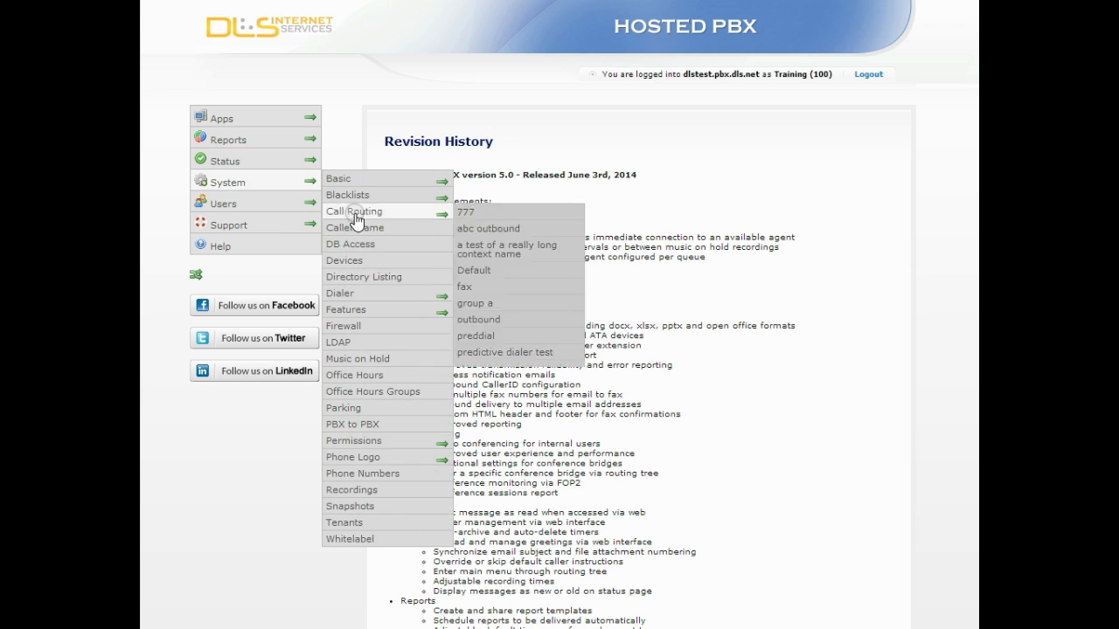
{"action": "left_click", "coordinate": [365, 522]}
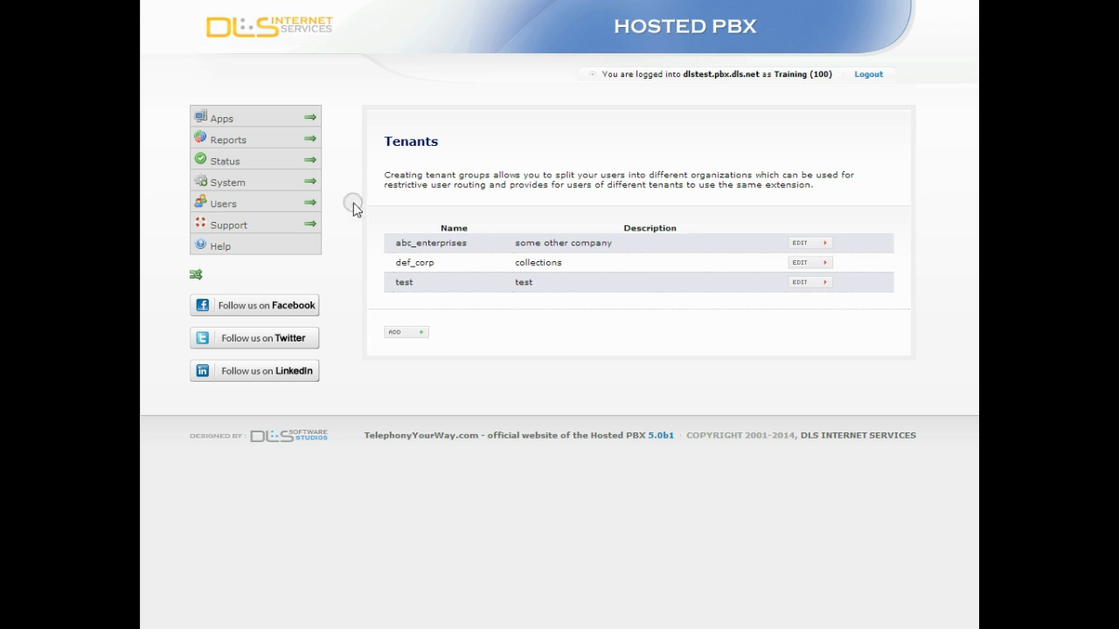
{"action": "mouse_move", "coordinate": [310, 186]}
{"action": "mouse_move", "coordinate": [444, 186]}
{"action": "left_click", "coordinate": [483, 197]}
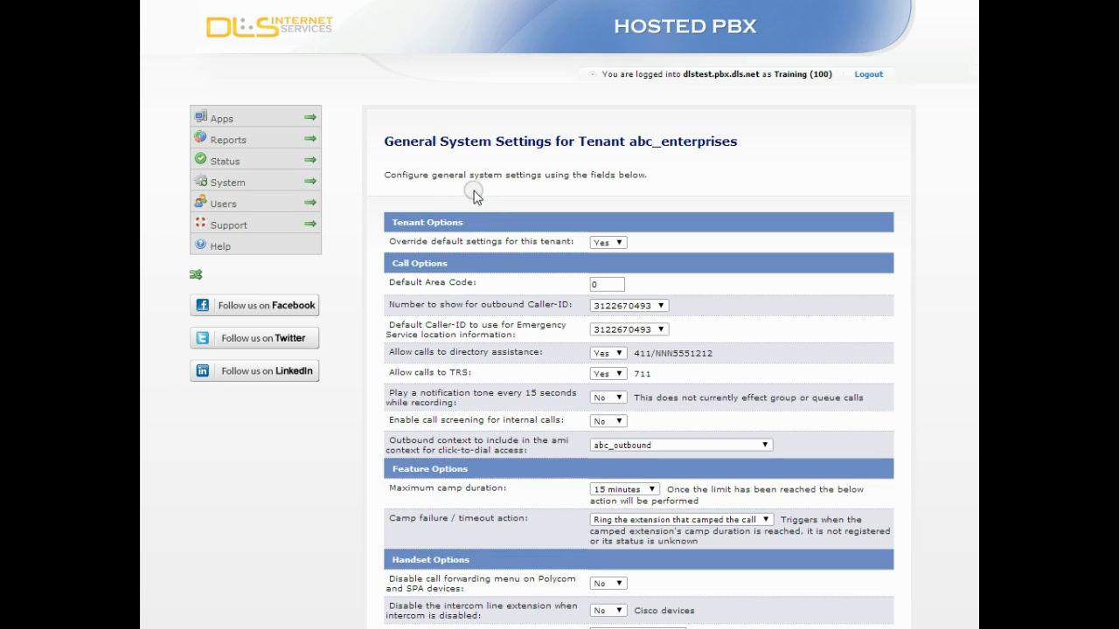
Show the system feature codes and the custom phone background page for tenant abc_enterprises.
{"action": "left_click", "coordinate": [312, 184]}
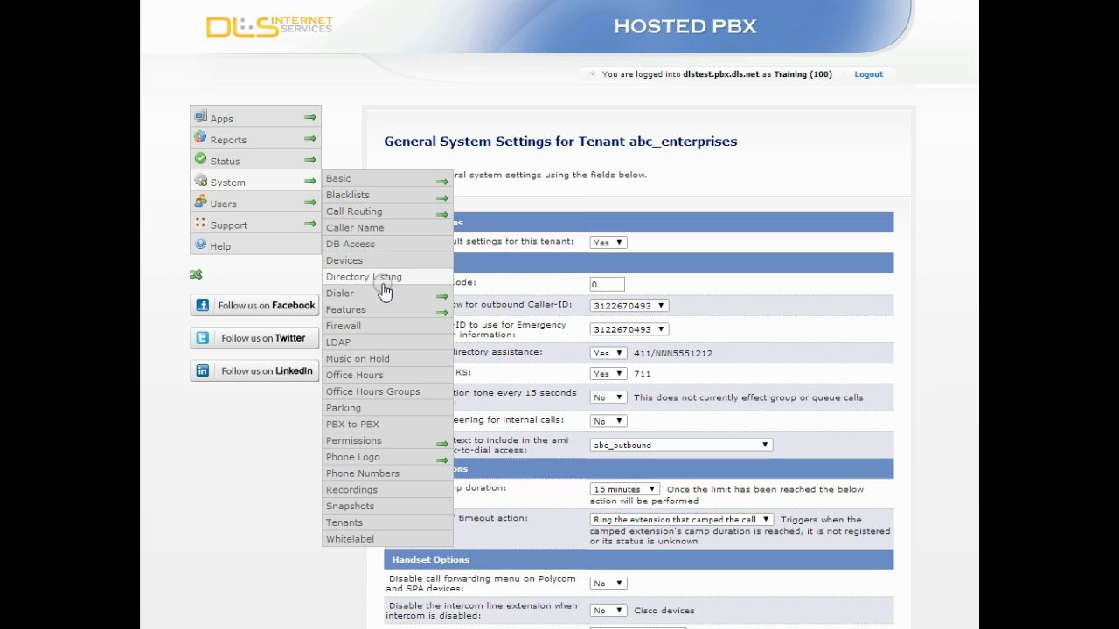
{"action": "mouse_move", "coordinate": [387, 312]}
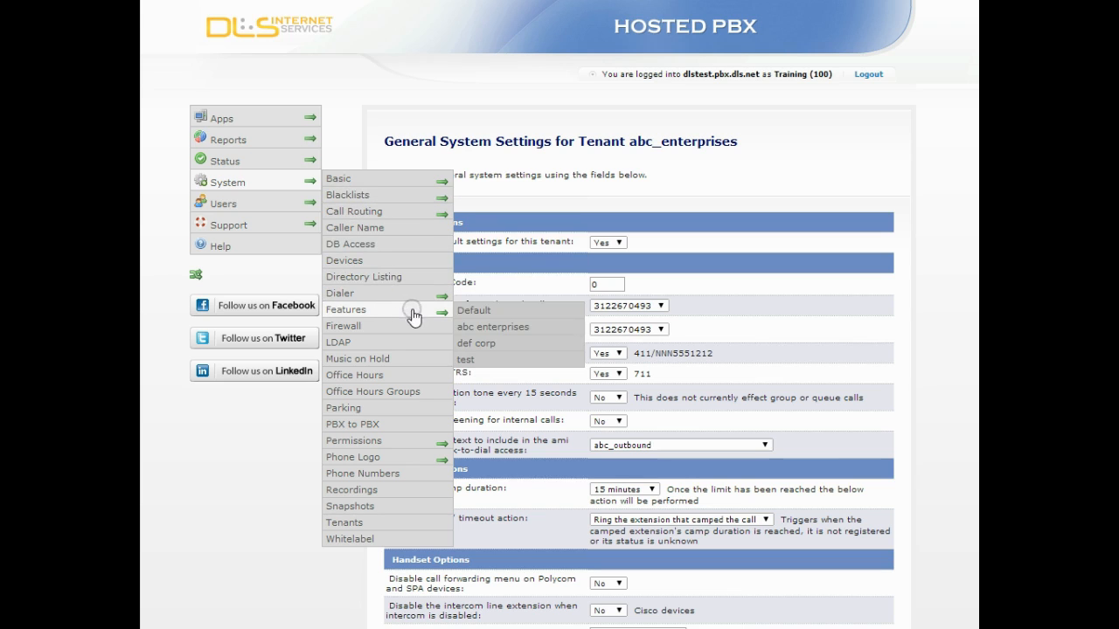
{"action": "left_click", "coordinate": [479, 328]}
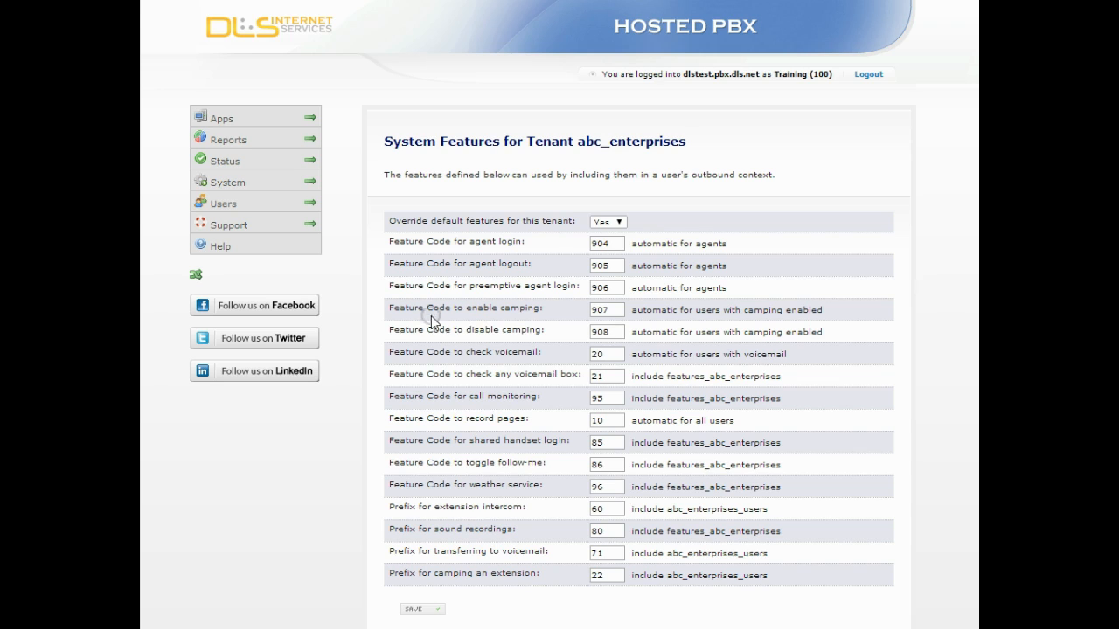
{"action": "mouse_move", "coordinate": [323, 192]}
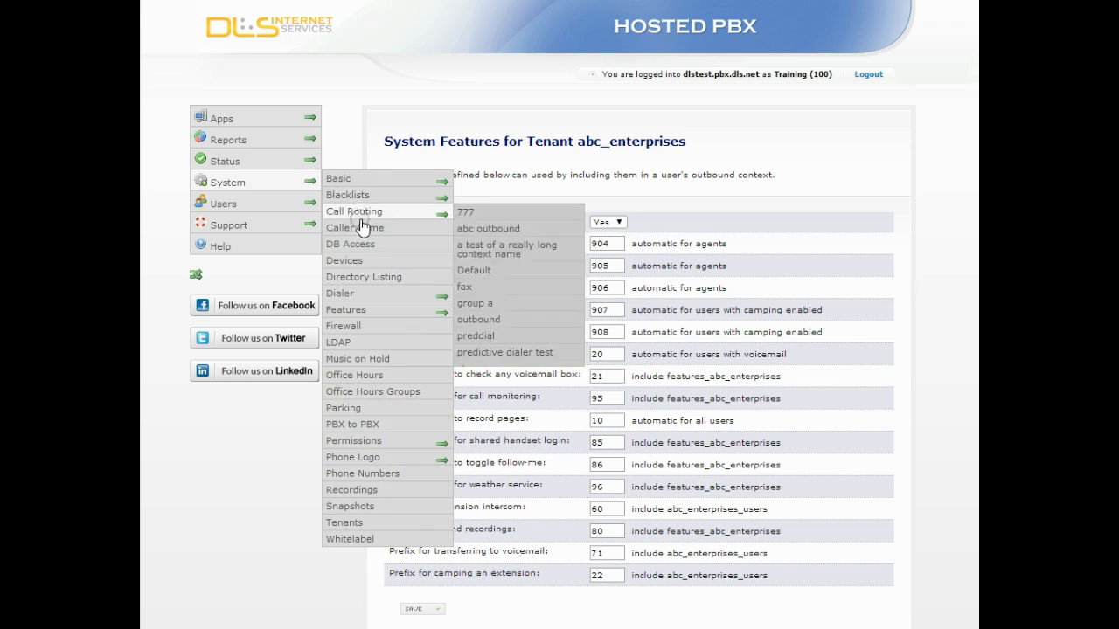
{"action": "mouse_move", "coordinate": [374, 458]}
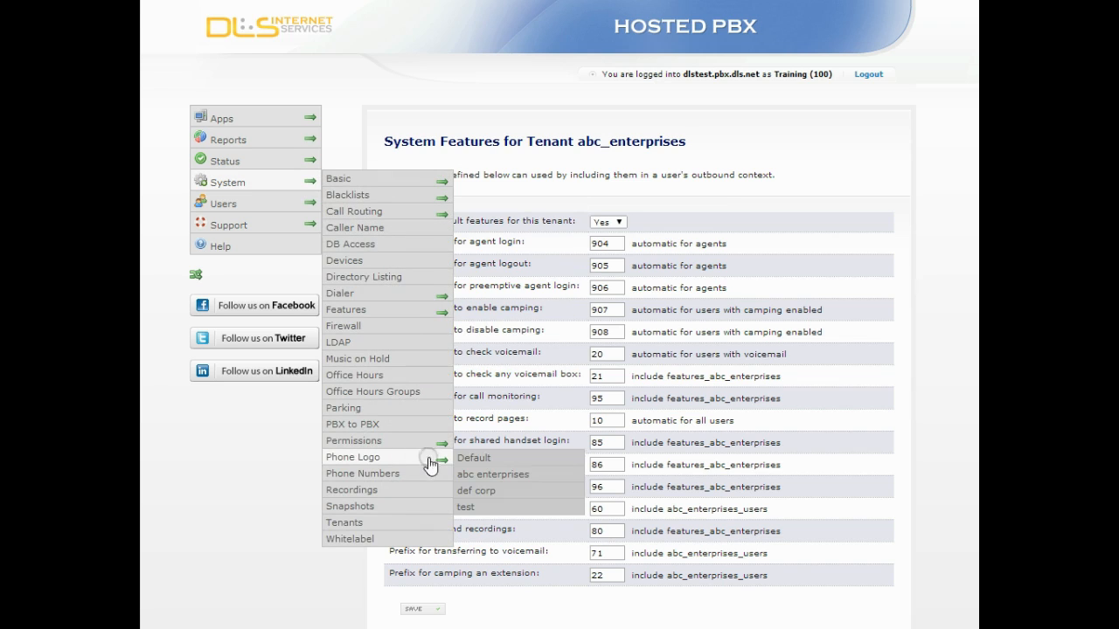
{"action": "left_click", "coordinate": [483, 475]}
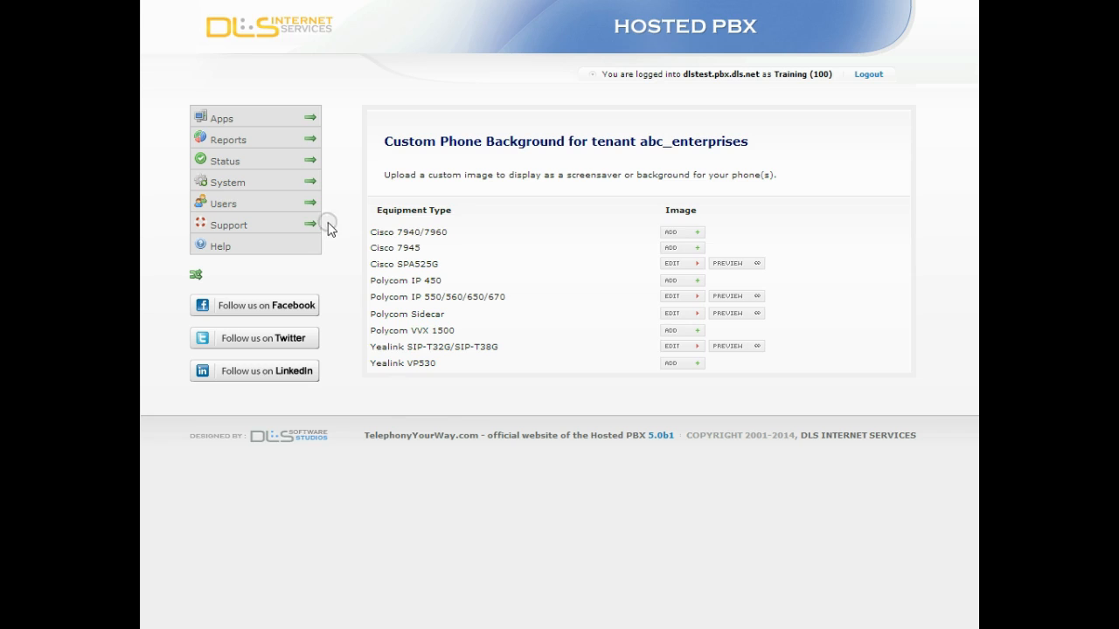
Open the Training extension 100 in the user settings and examine its tenant choices, keeping abc_enterprises.
{"action": "mouse_move", "coordinate": [311, 206]}
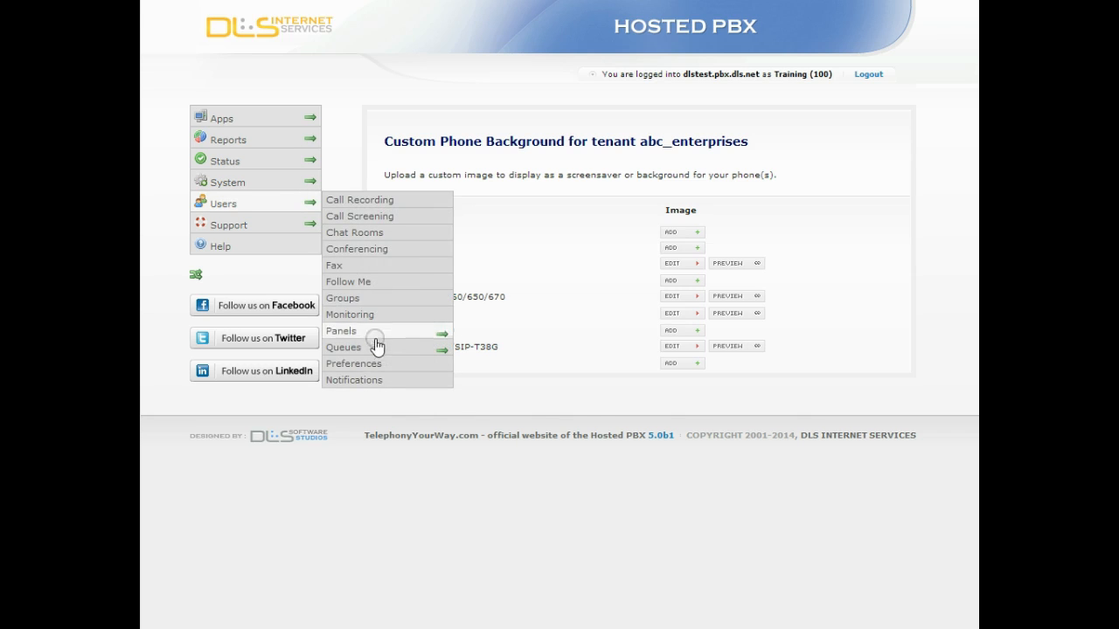
{"action": "left_click", "coordinate": [381, 365]}
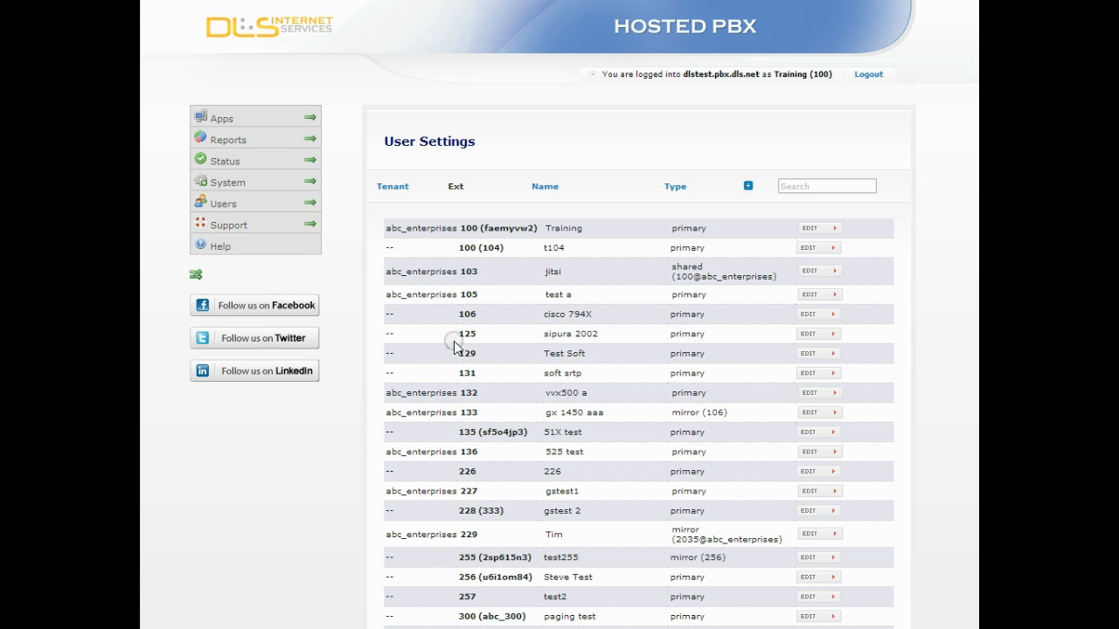
{"action": "left_click", "coordinate": [812, 228]}
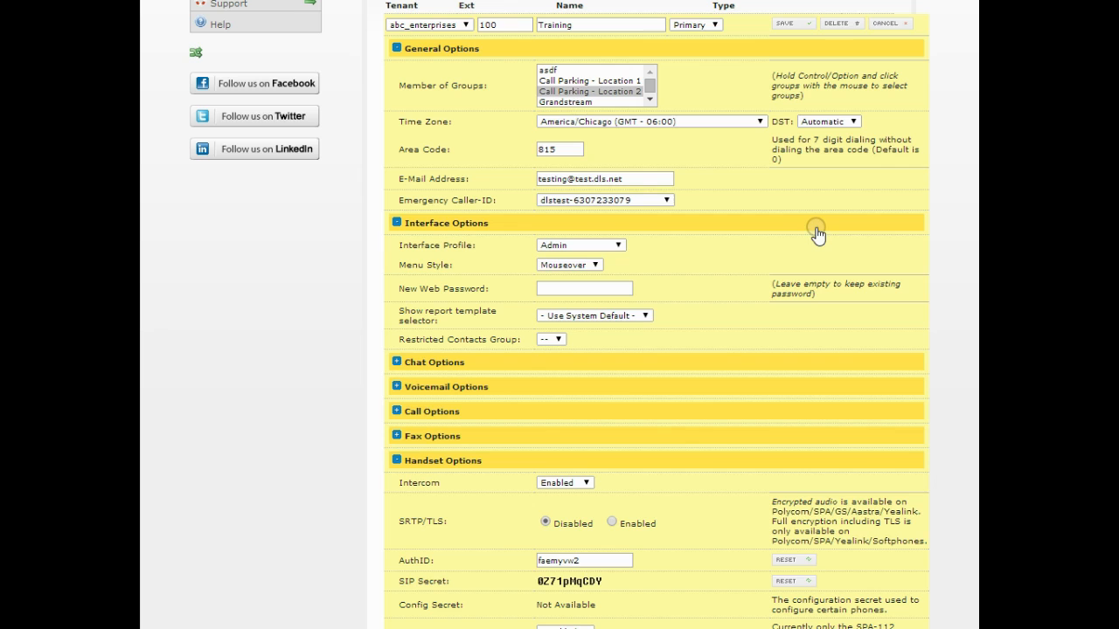
{"action": "left_click", "coordinate": [466, 27]}
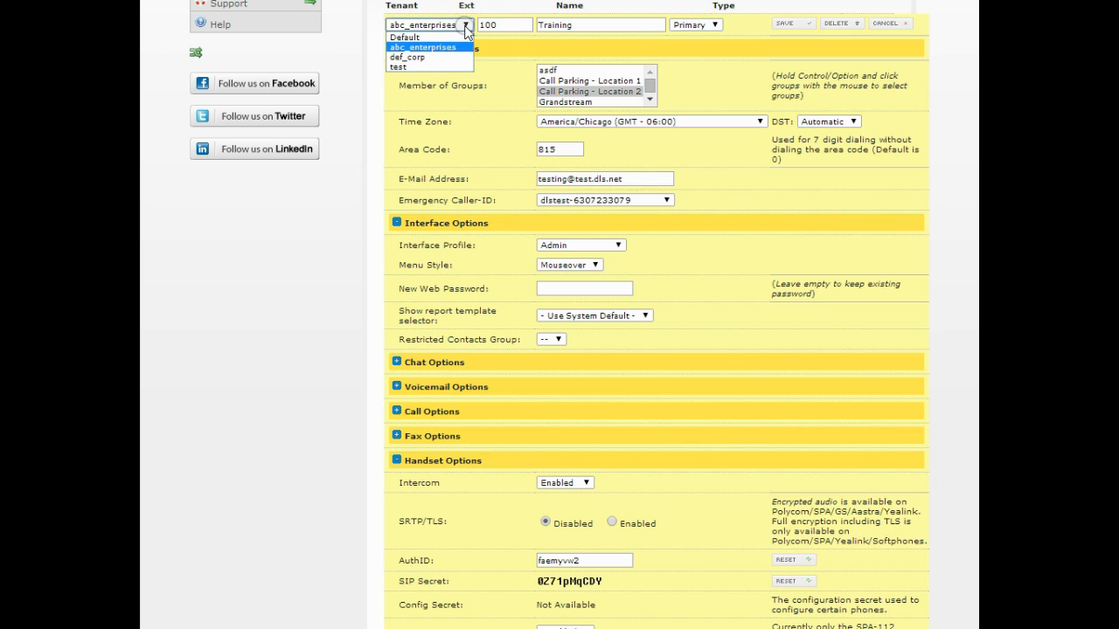
{"action": "left_click", "coordinate": [466, 30]}
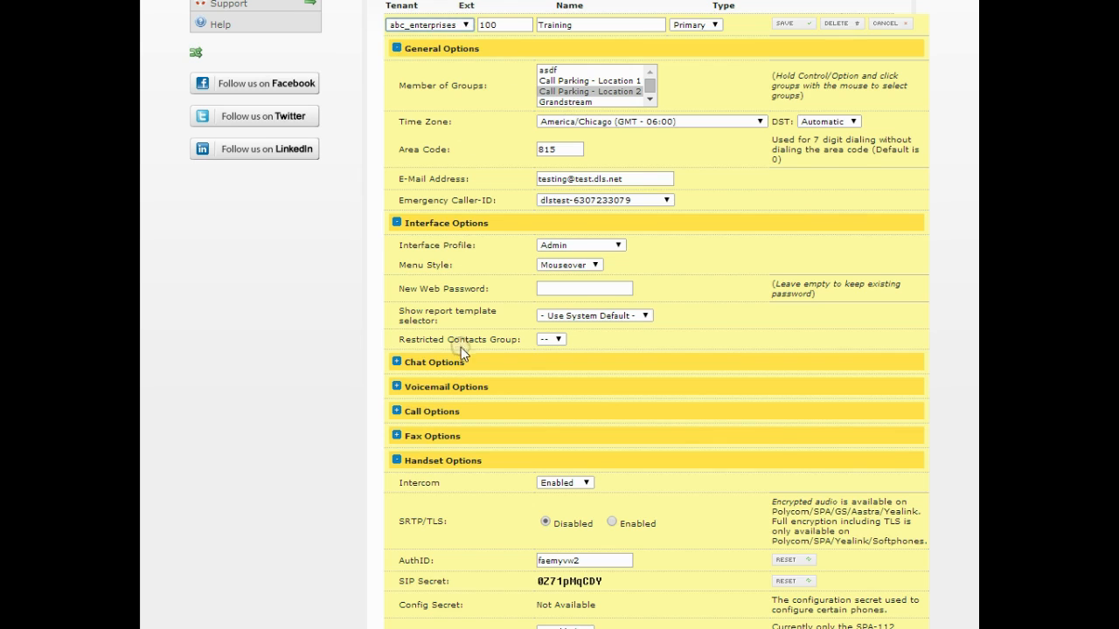
{"action": "scroll", "coordinate": [461, 350], "scroll_direction": "down", "scroll_amount": 1}
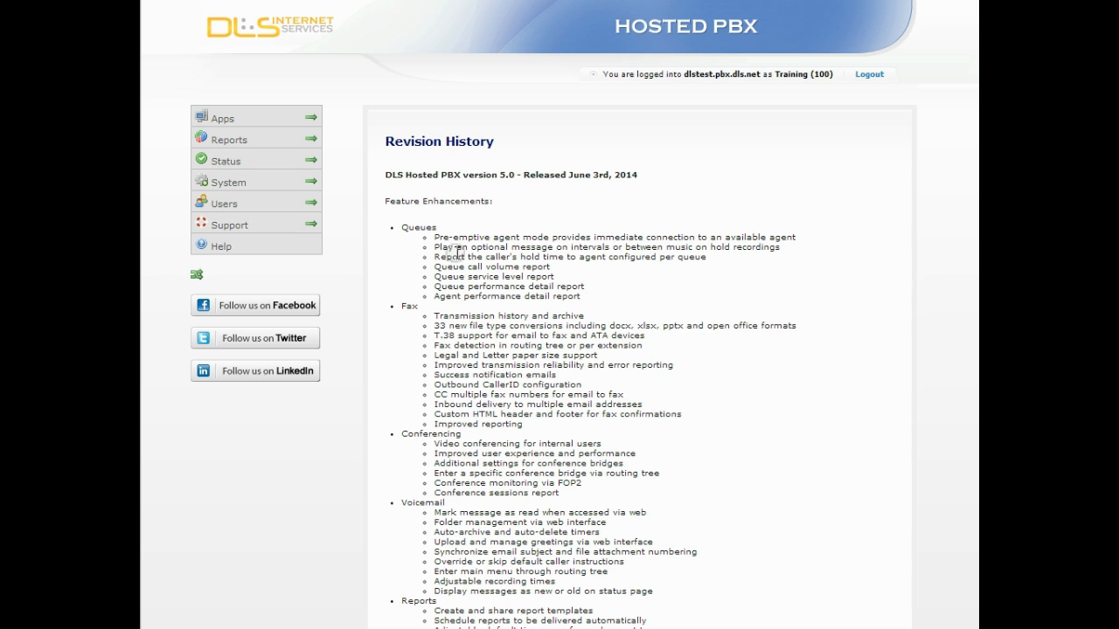
Show the predictive dialer campaigns and open the "queue test" campaign for editing.
{"action": "mouse_move", "coordinate": [317, 187]}
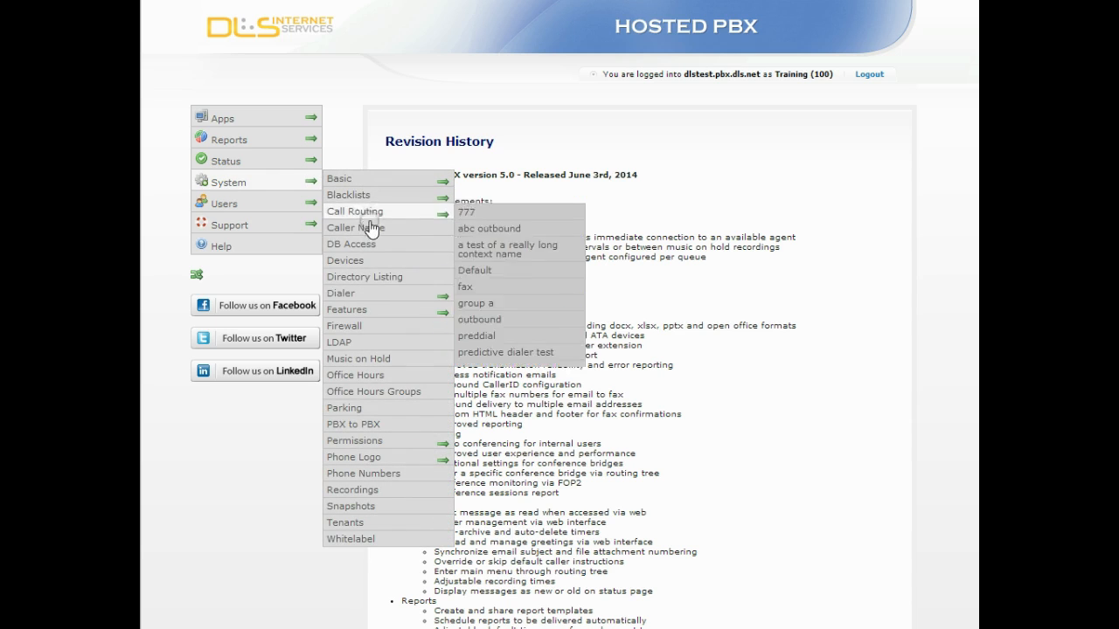
{"action": "mouse_move", "coordinate": [422, 300]}
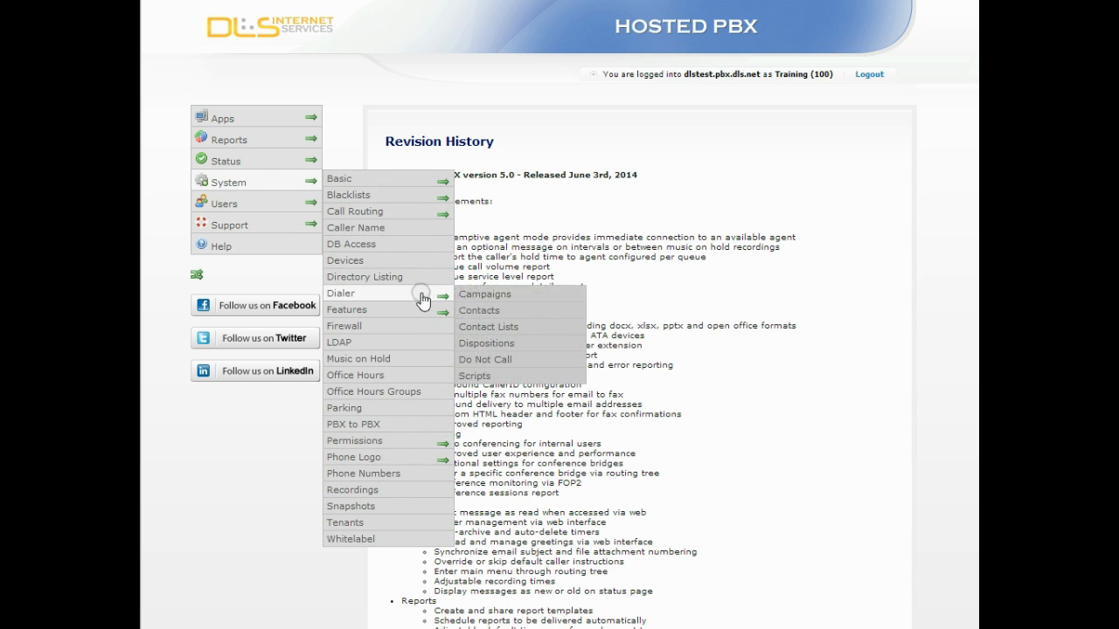
{"action": "left_click", "coordinate": [482, 295]}
{"action": "left_click", "coordinate": [850, 249]}
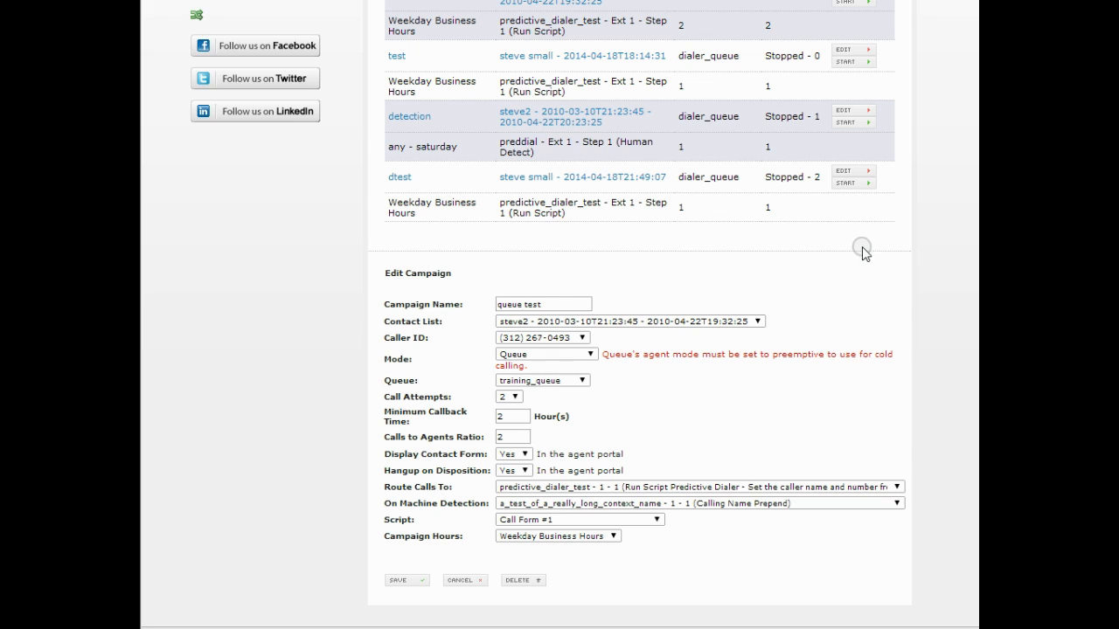
Examine the mode, calls to agents ratio and campaign hours settings of the "queue test" campaign.
{"action": "left_click", "coordinate": [591, 354]}
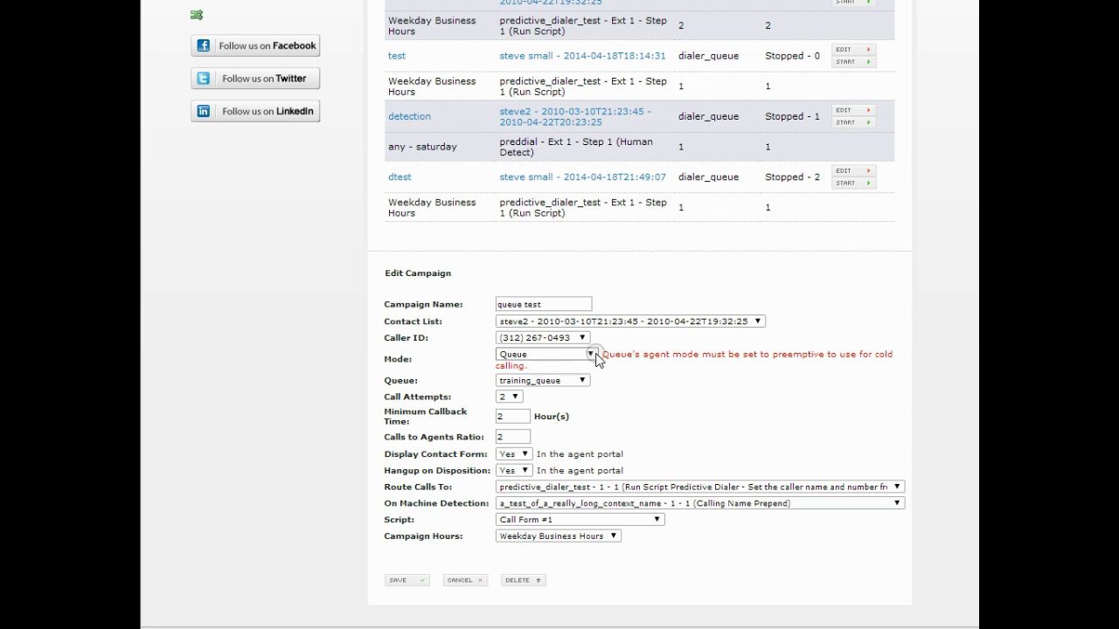
{"action": "left_click", "coordinate": [594, 354]}
{"action": "left_click", "coordinate": [519, 436]}
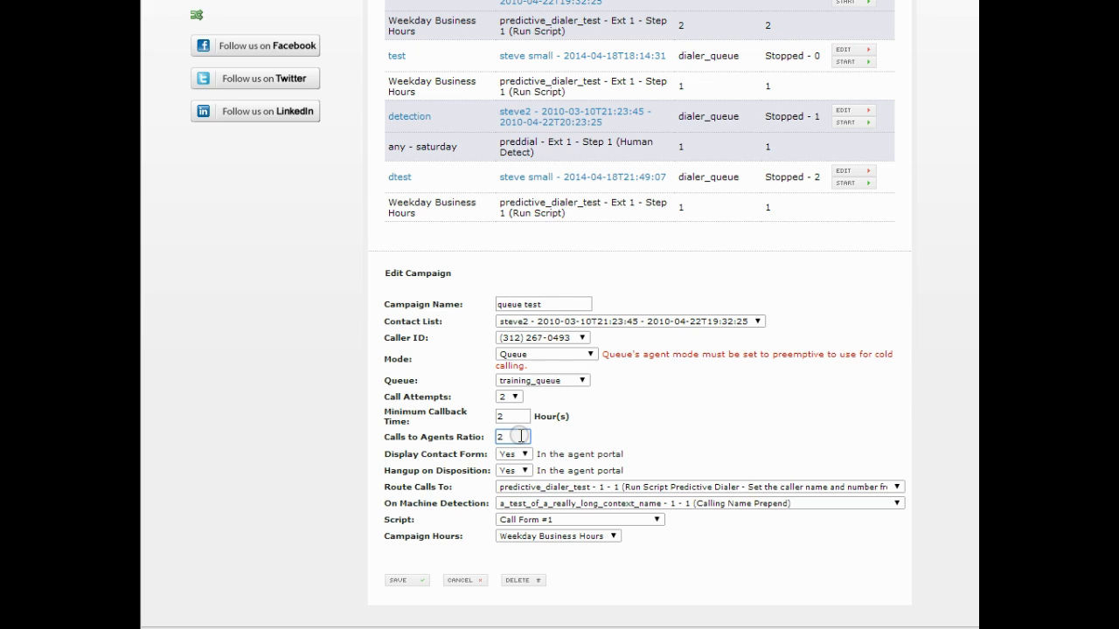
{"action": "left_click", "coordinate": [479, 538]}
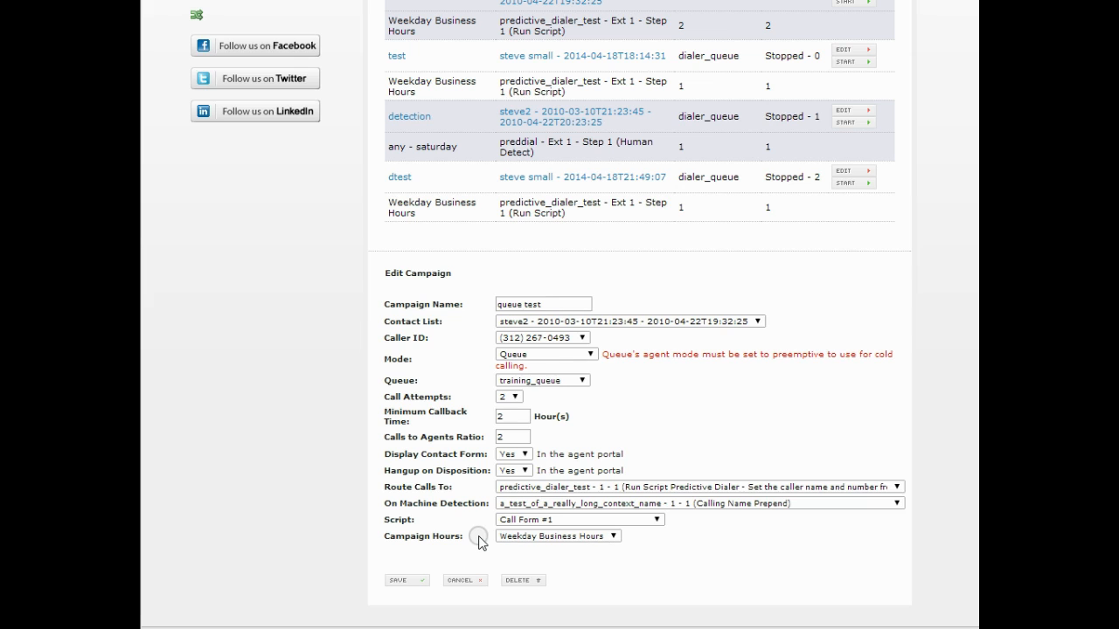
Open the predictive dialer reports and examine the available report types and filters.
{"action": "scroll", "coordinate": [411, 450], "scroll_direction": "up", "scroll_amount": 3}
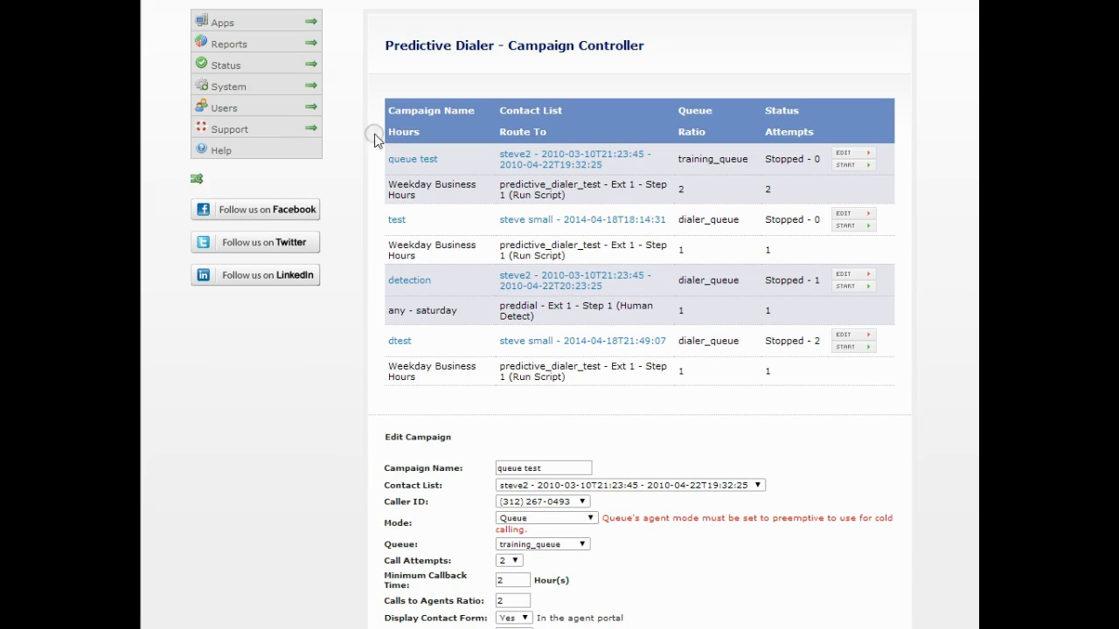
{"action": "left_click", "coordinate": [322, 42]}
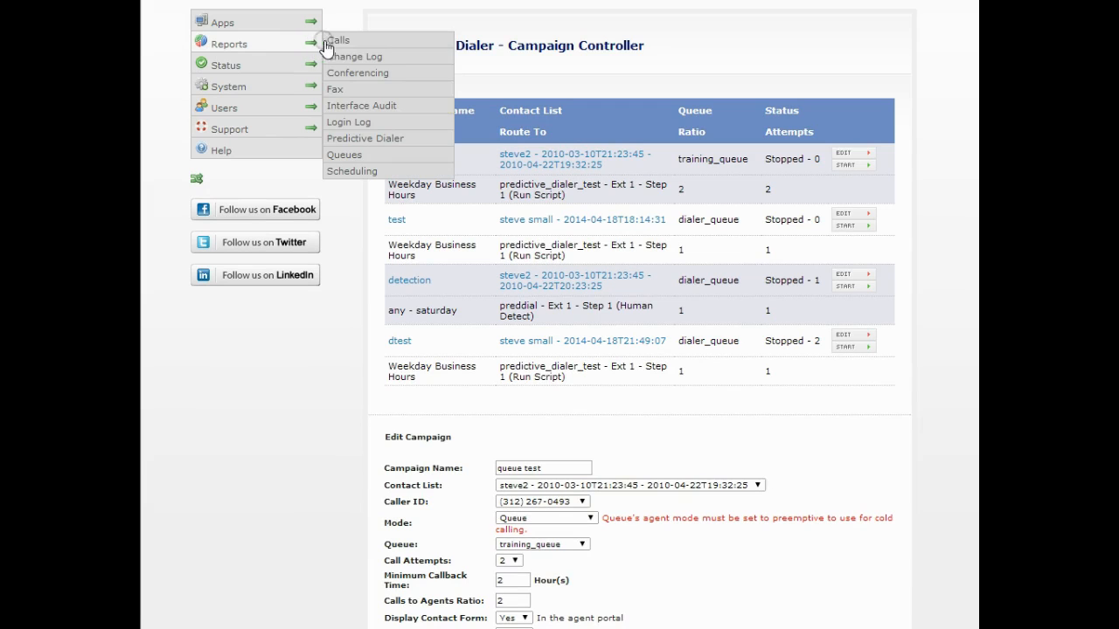
{"action": "left_click", "coordinate": [379, 139]}
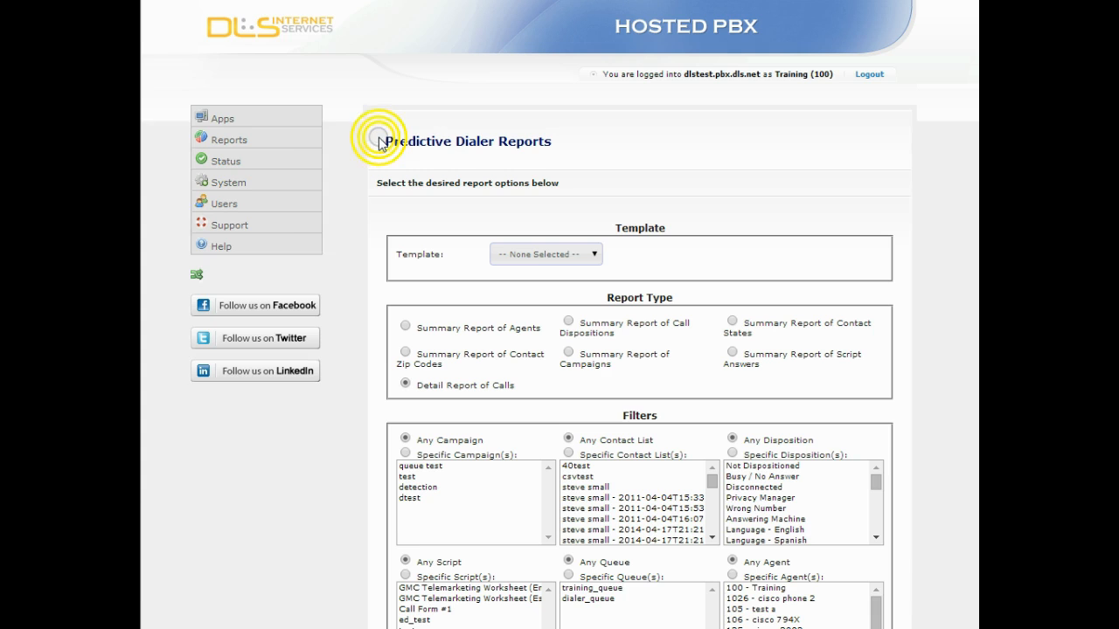
{"action": "scroll", "coordinate": [940, 389], "scroll_direction": "down", "scroll_amount": 1}
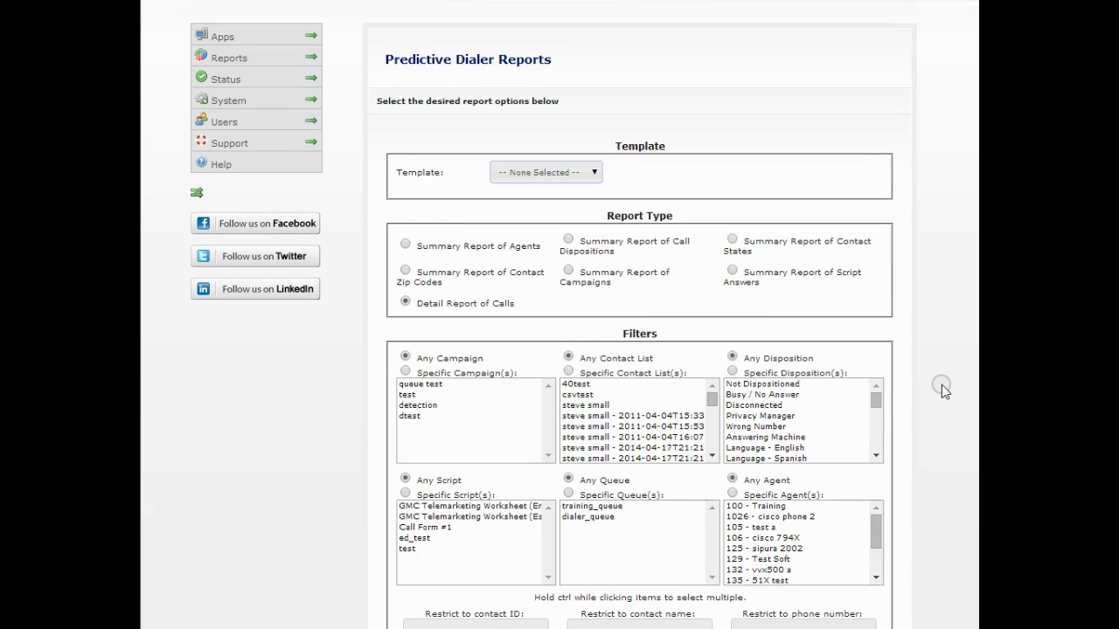
{"action": "scroll", "coordinate": [940, 389], "scroll_direction": "down", "scroll_amount": 1}
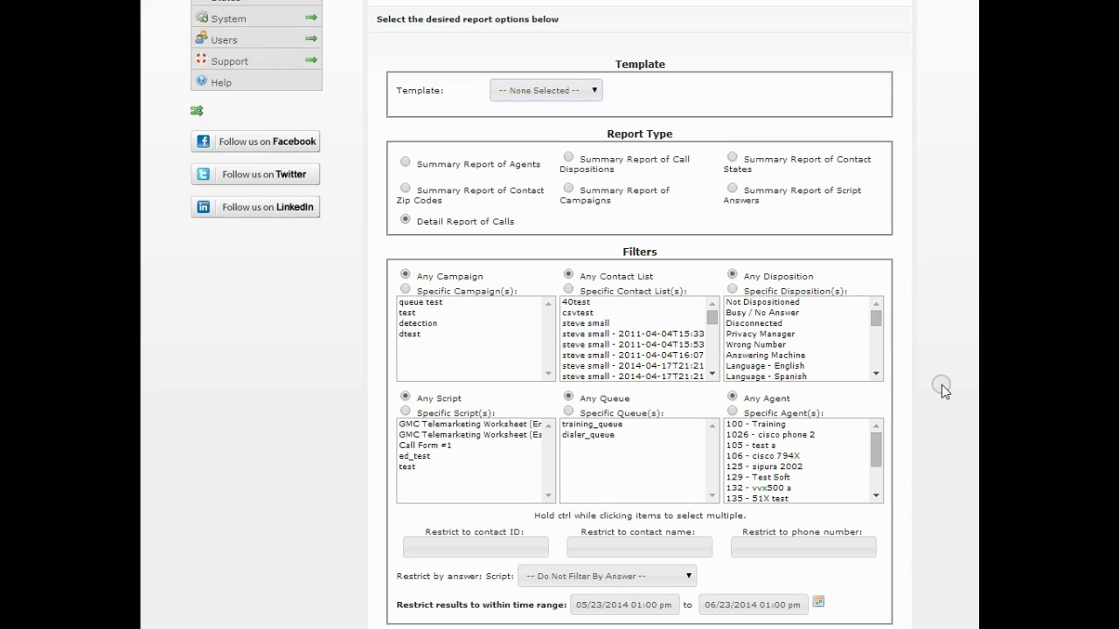